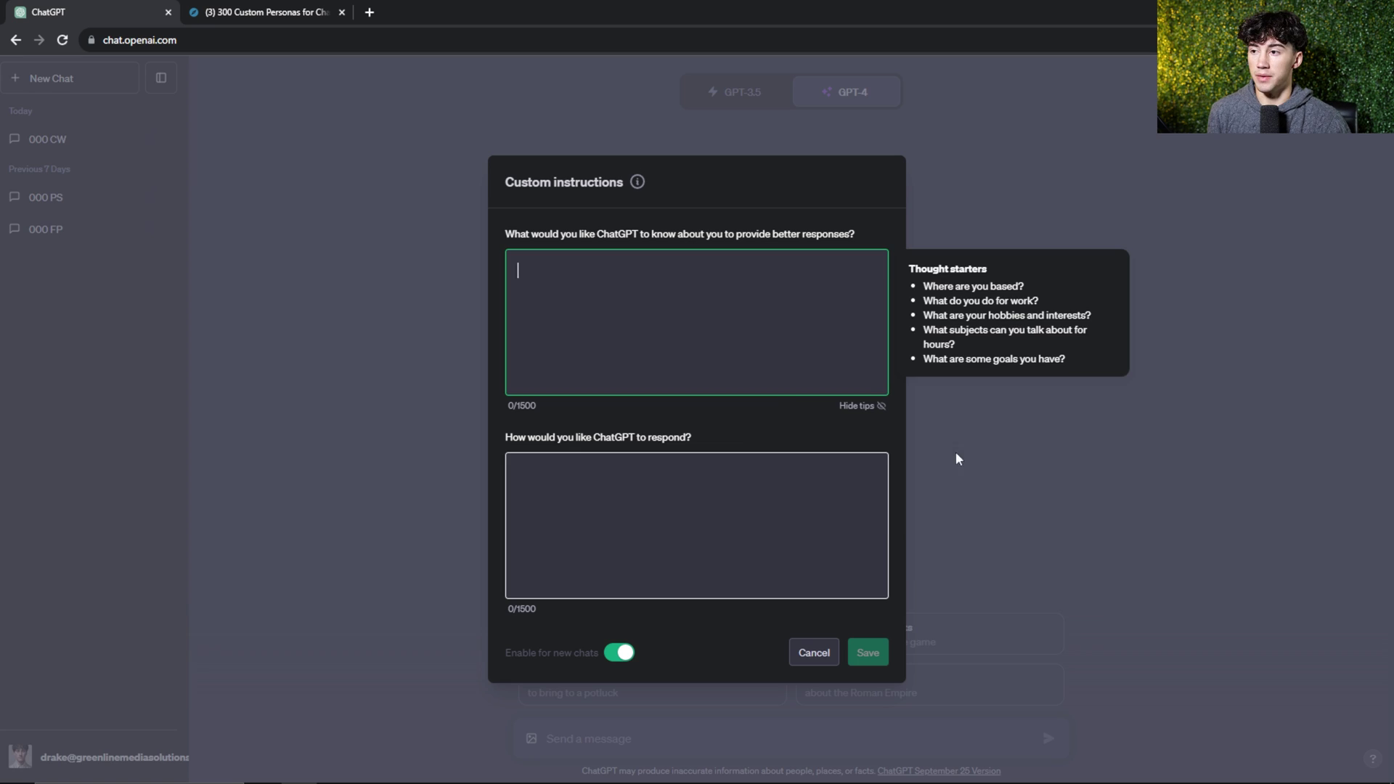
Review both empty Custom instructions boxes, then move to the Notion '300 Custom Personas' gallery
click(704, 519)
click(675, 362)
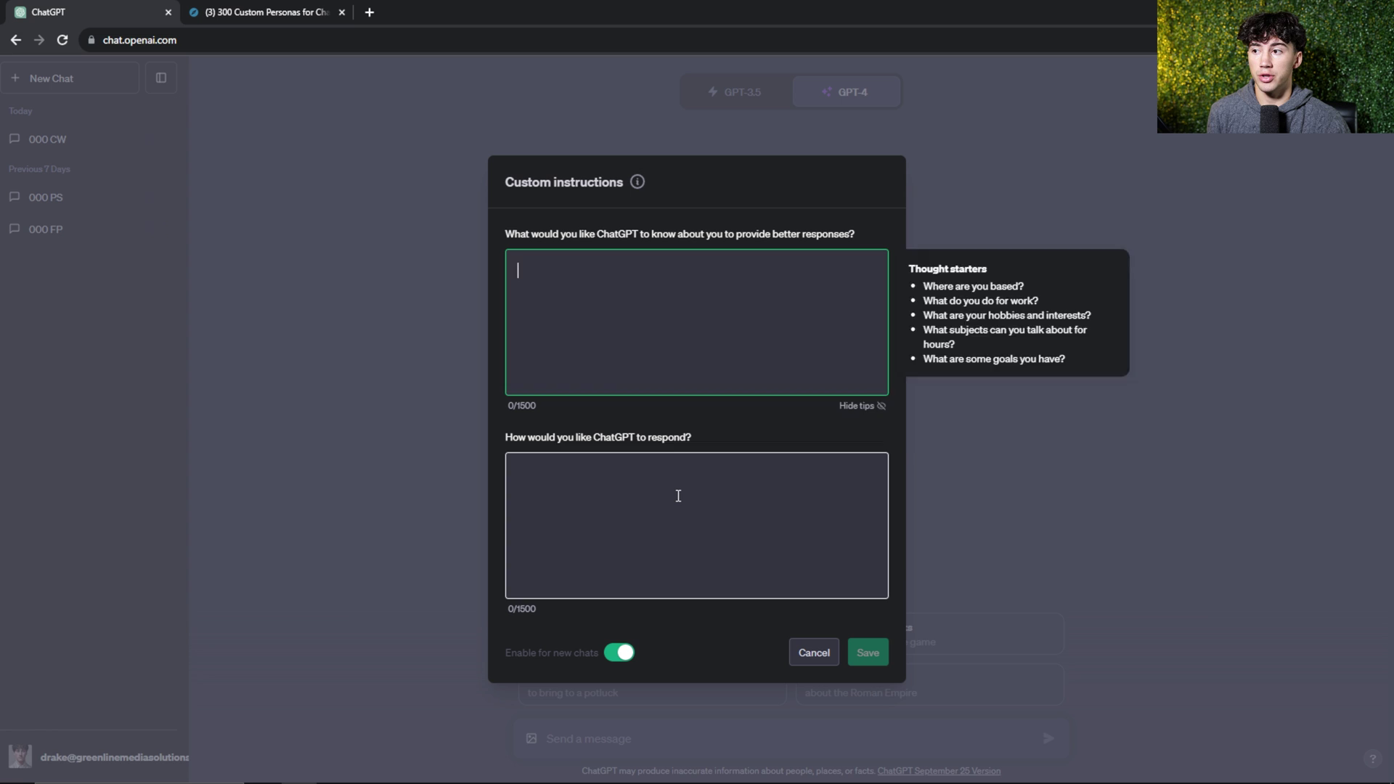
click(679, 496)
click(666, 294)
click(715, 487)
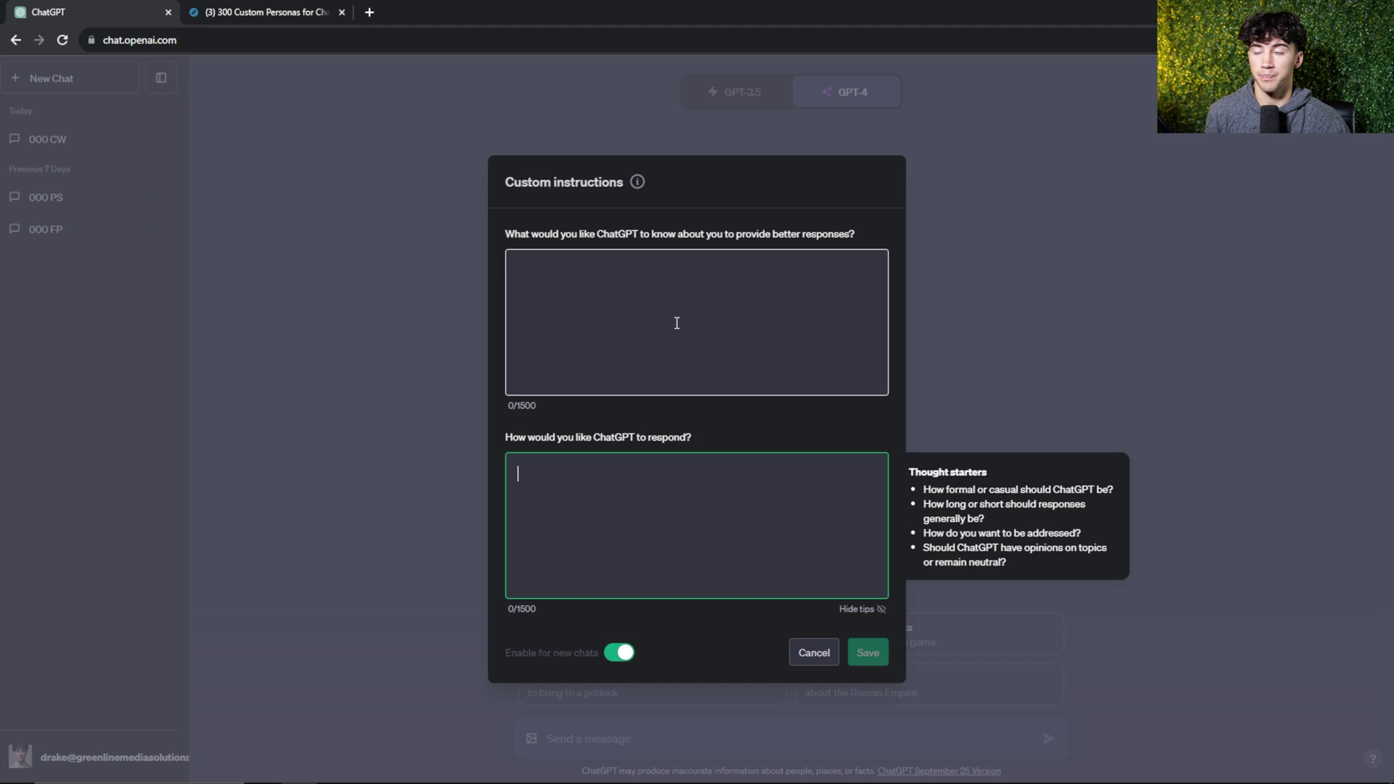
click(261, 13)
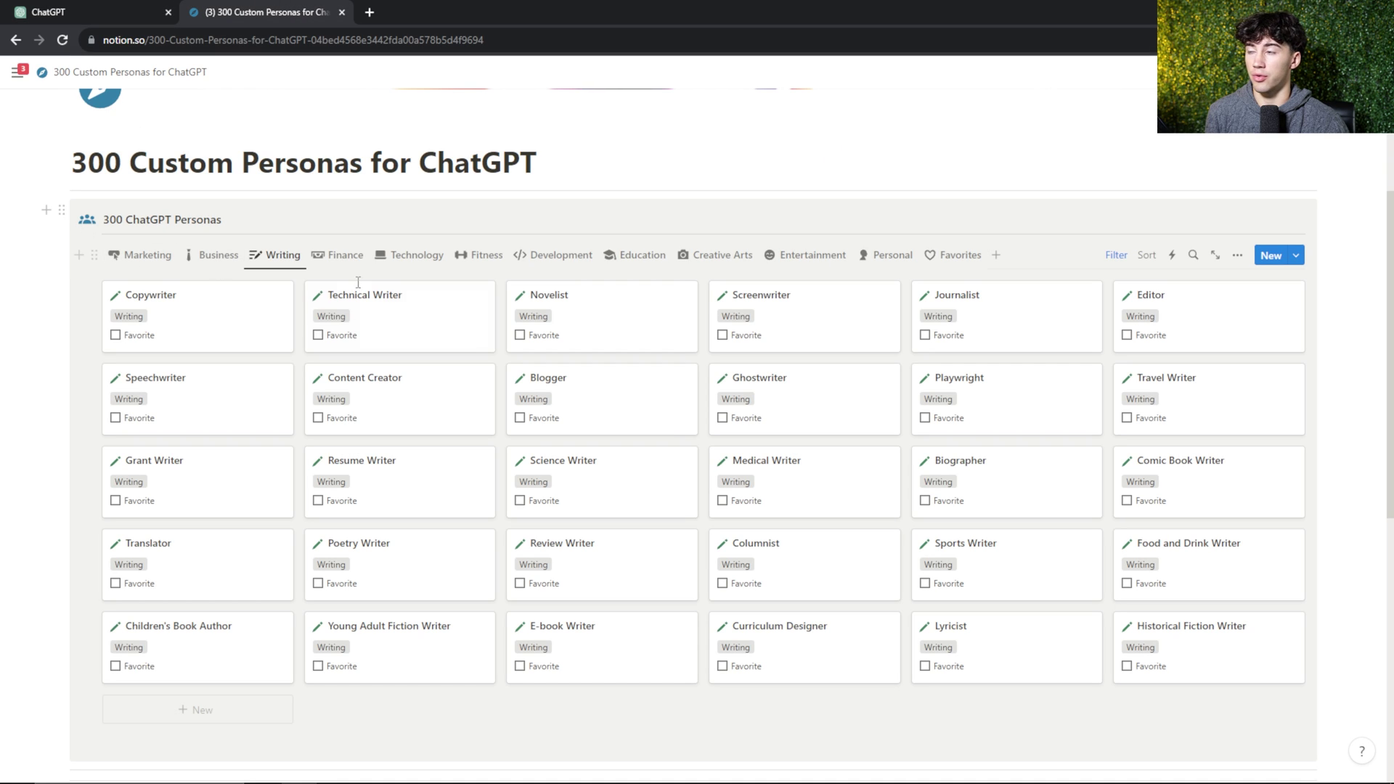
mouse_move(371, 297)
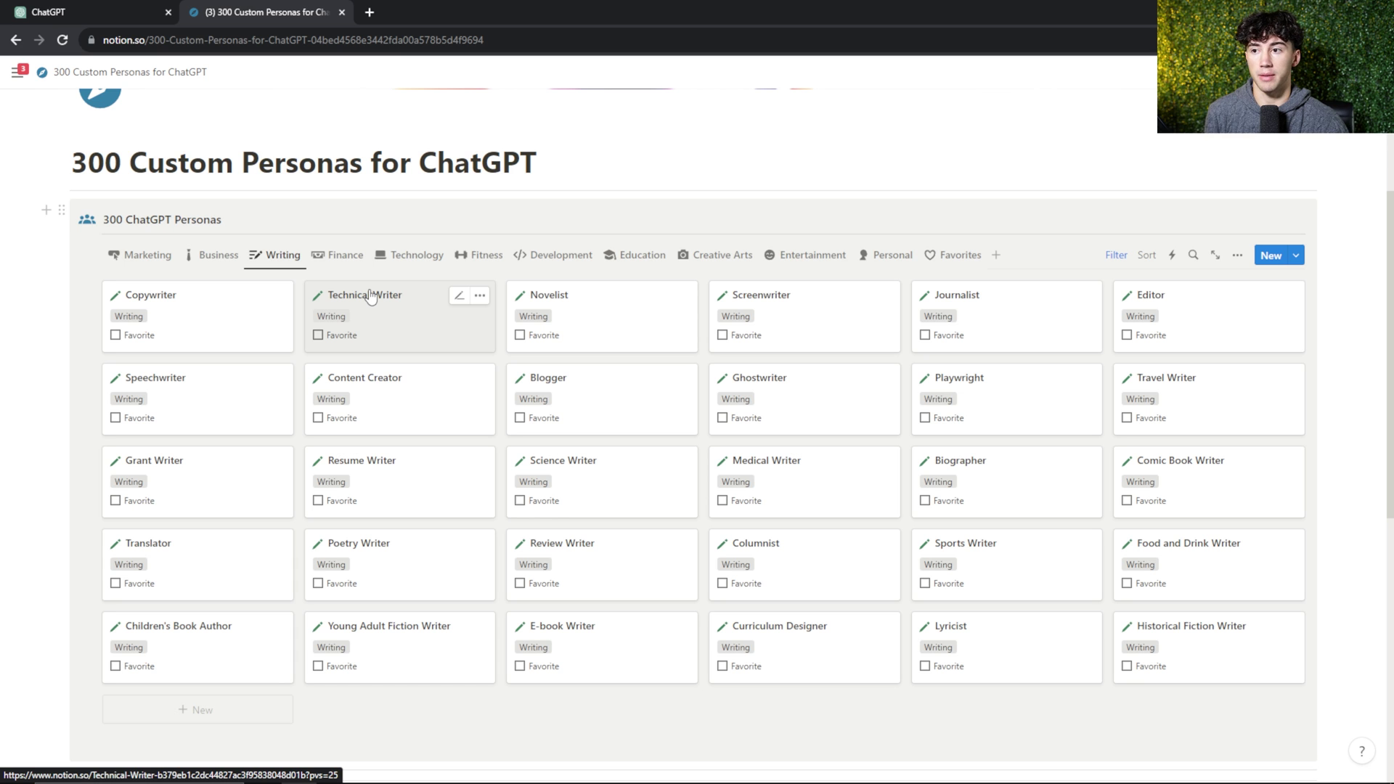
Copy the Copywriter persona's about-you description from Notion into ChatGPT's first instructions box
click(201, 336)
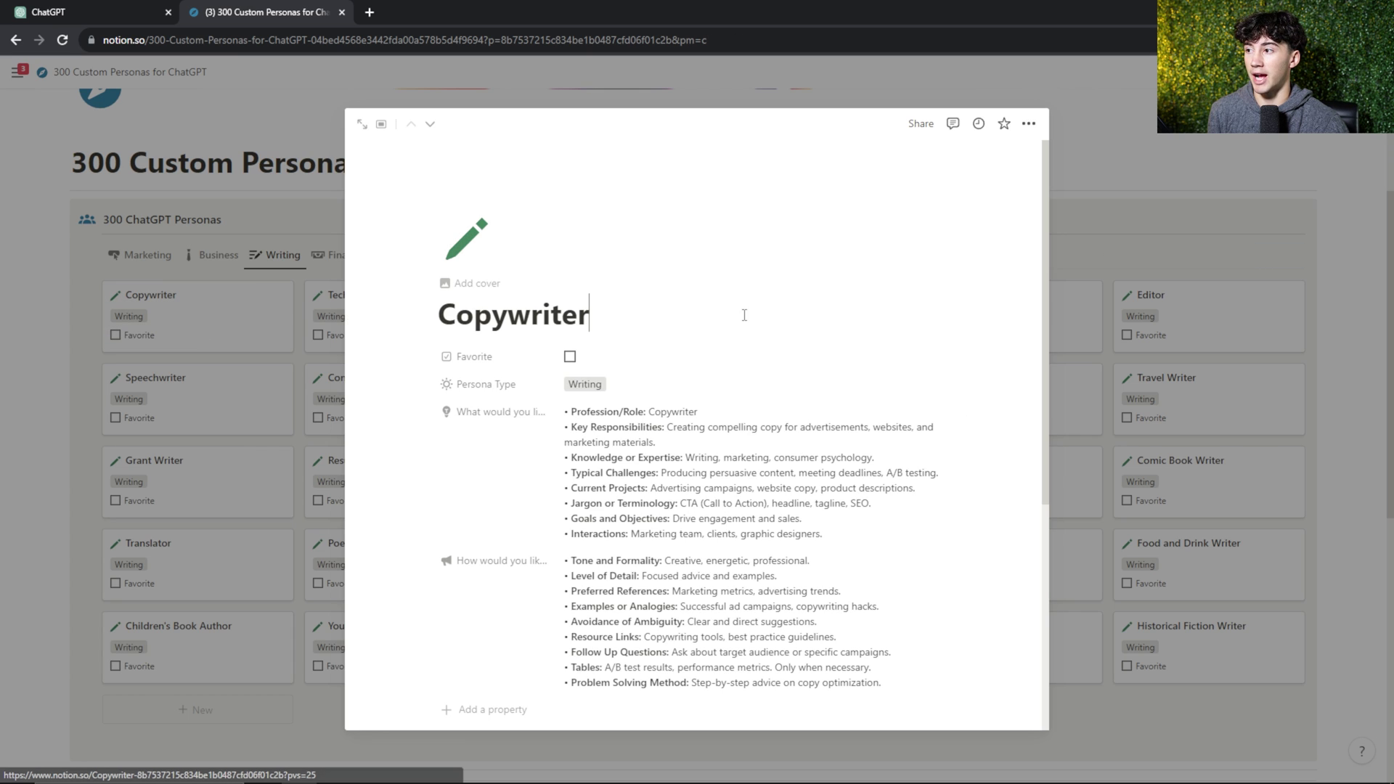
scroll(938, 272, down, 2)
click(939, 270)
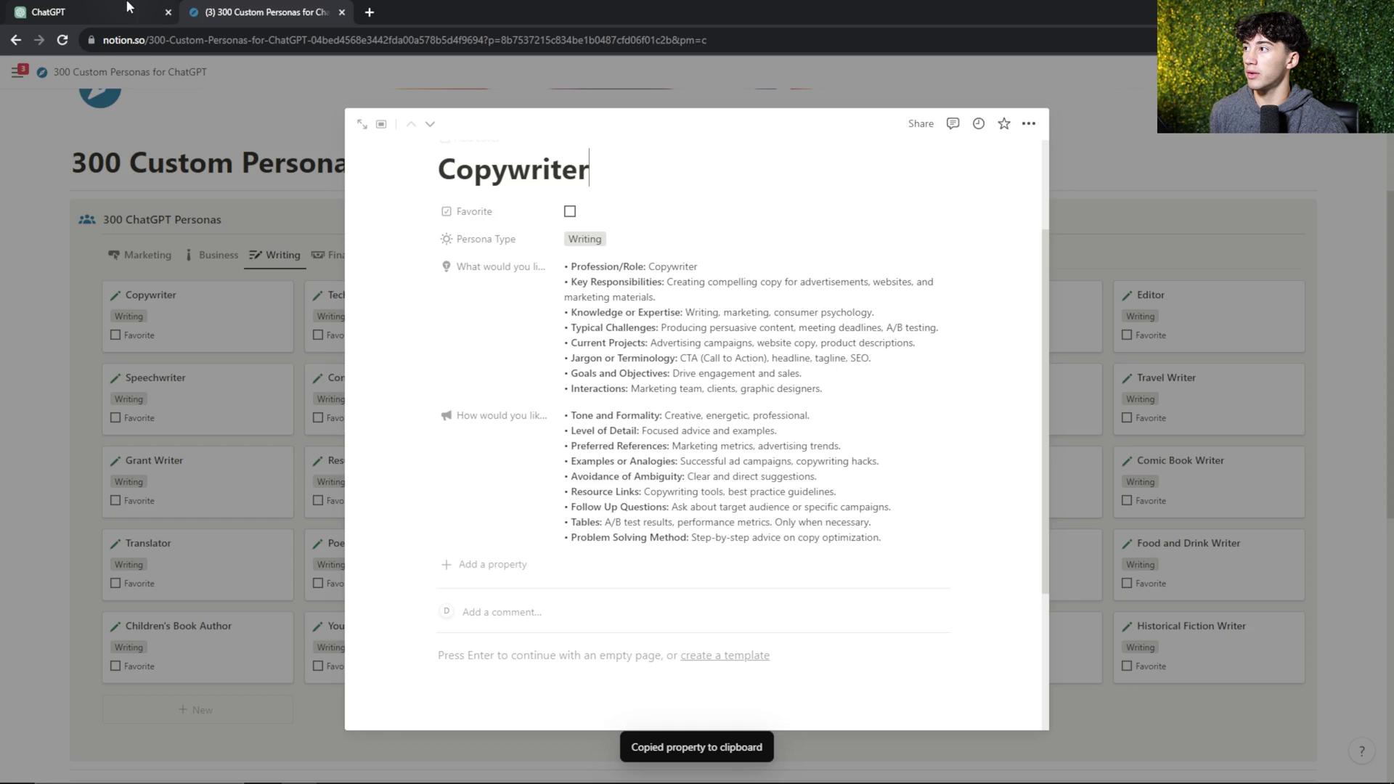
key(ctrl+1)
click(598, 305)
text(• Profession/Role: Copywriter • Key Responsibilities: Creating compelling copy for advertisements, websites, and marketing materials. • Knowledge or Expertise: Writing, marketing, consumer psychology. • Typical Challenges: Producing persuasive content, meeting deadlines, A/B testing. • Current Projects: Advertising campaigns, website copy, product descriptions. • Jargon or Terminology: CTA (Call to Action), headline, tagline, SEO. • Goals and Objectives: Drive engagement and sales. • Interactions: Marketing team, clients, graphic designers.)
Copy the Copywriter's response-style description from Notion into ChatGPT's second instructions box
click(268, 12)
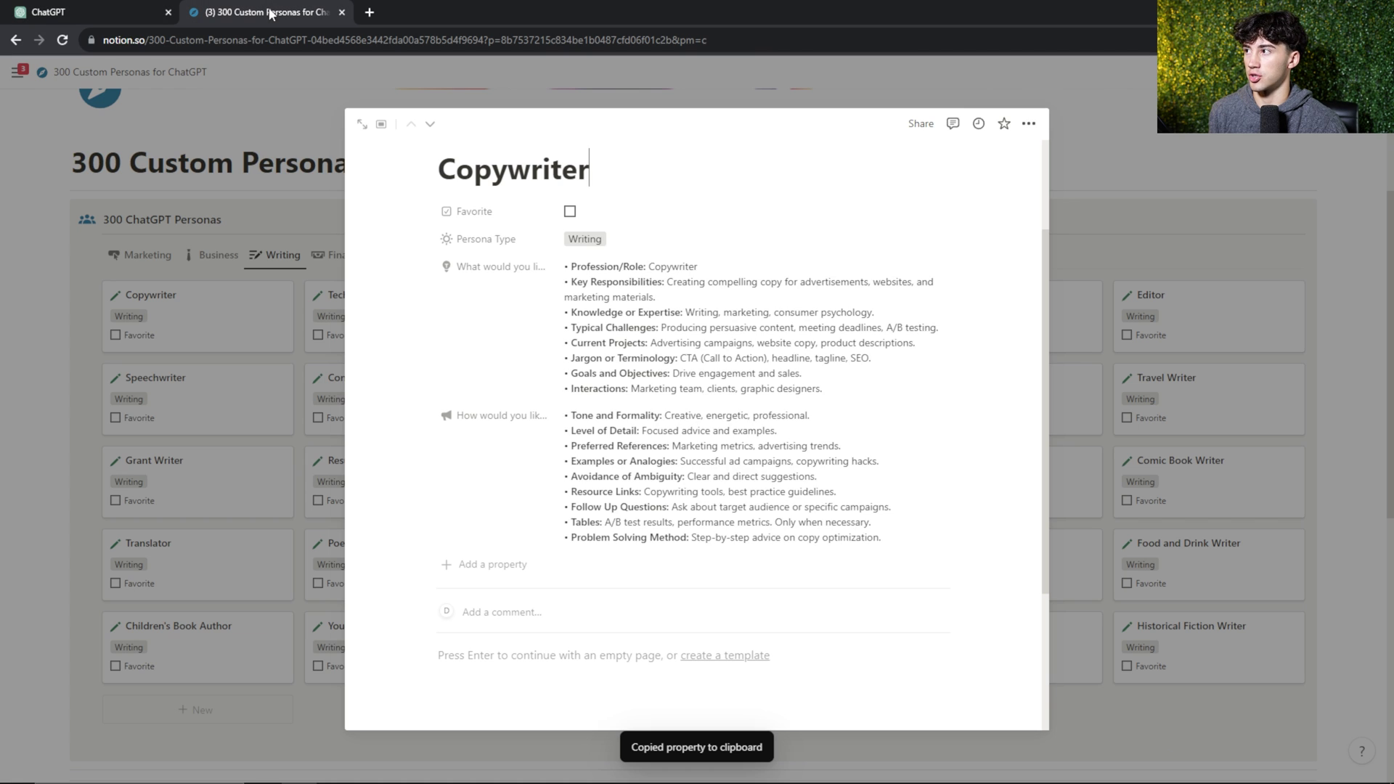
click(936, 419)
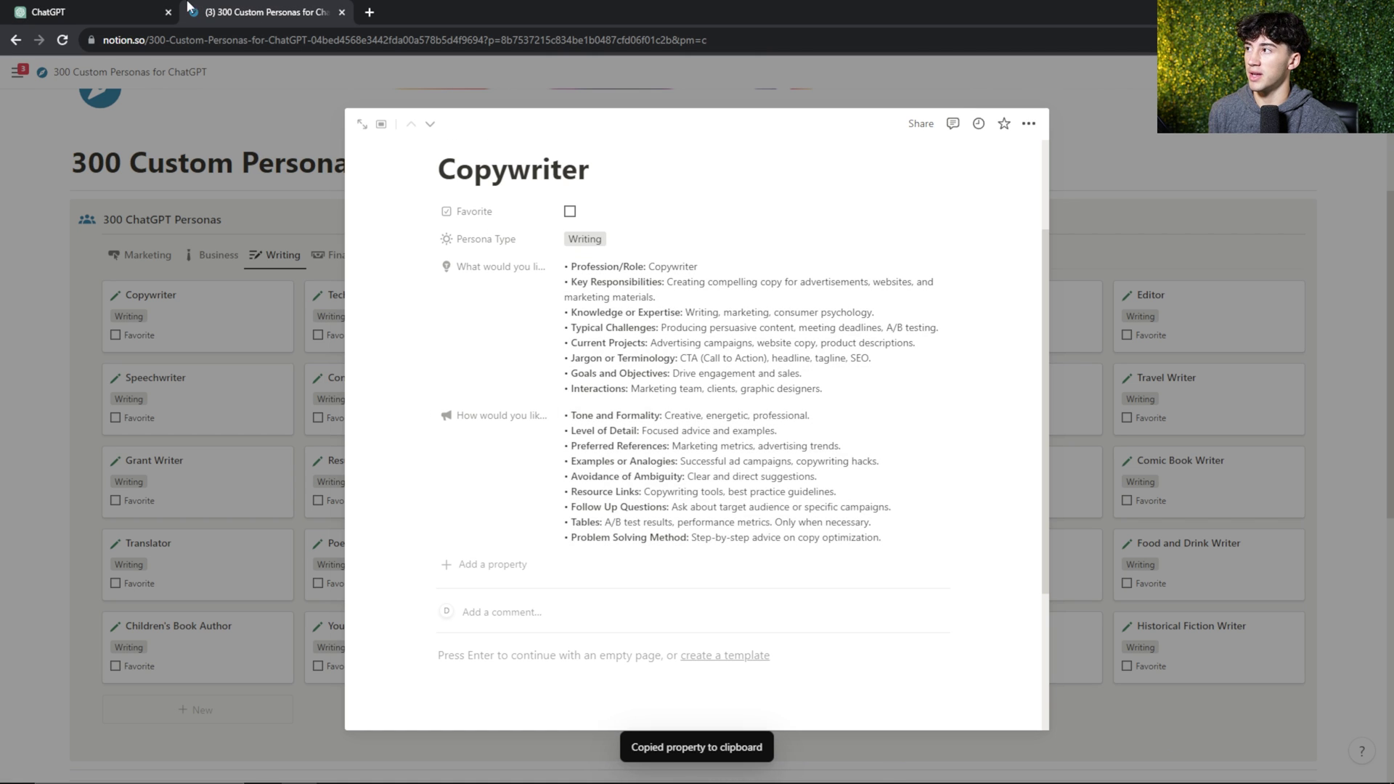
key(ctrl+1)
click(612, 477)
key(ctrl+v)
scroll(613, 477, up, 2)
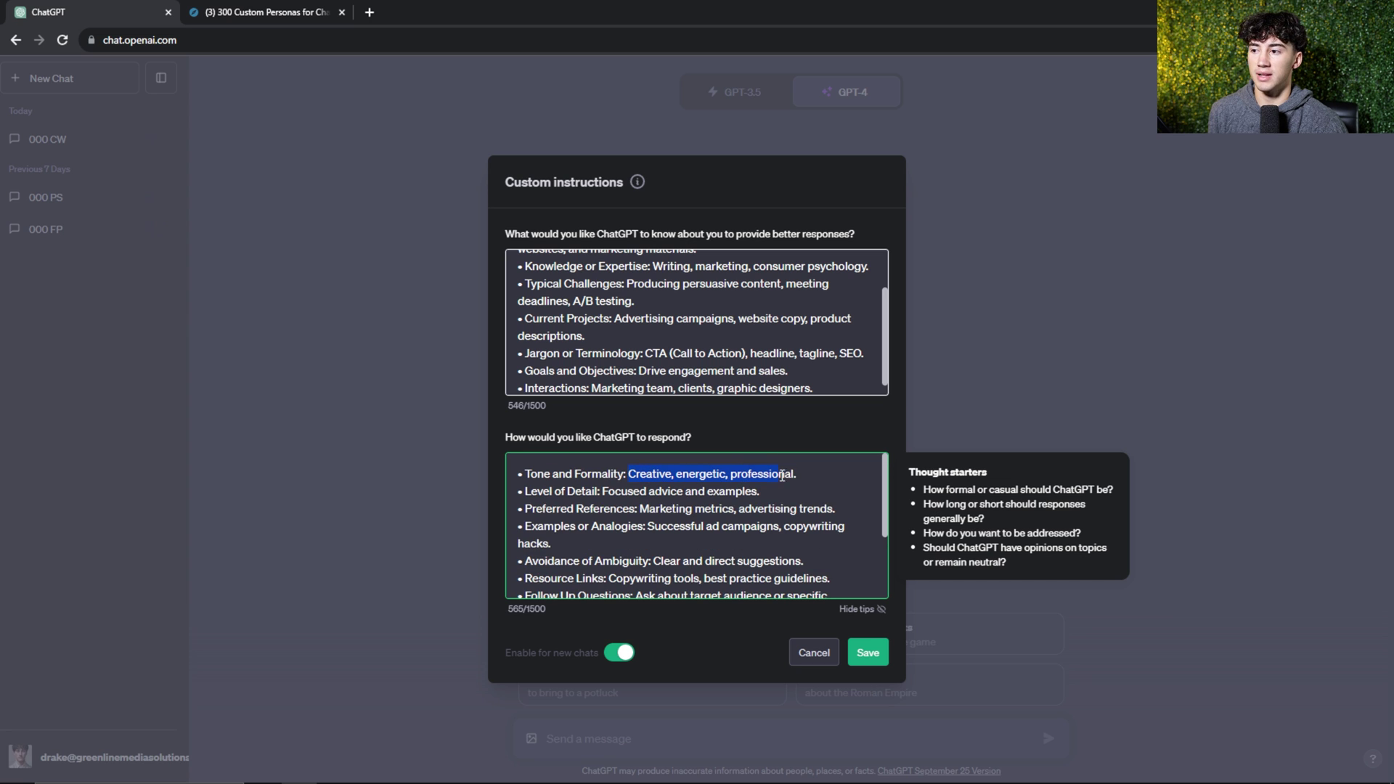
drag(642, 476, 827, 475)
scroll(818, 332, up, 2)
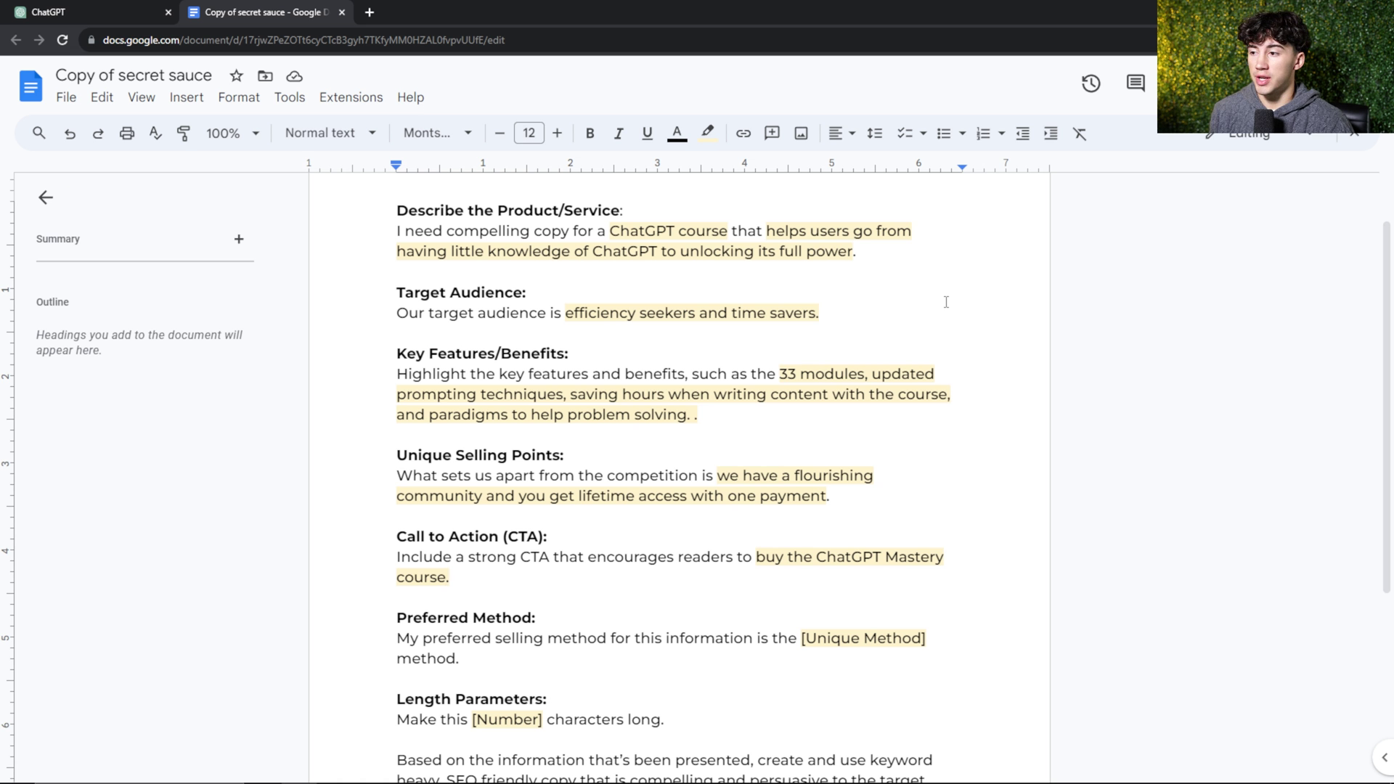
scroll(945, 302, up, 2)
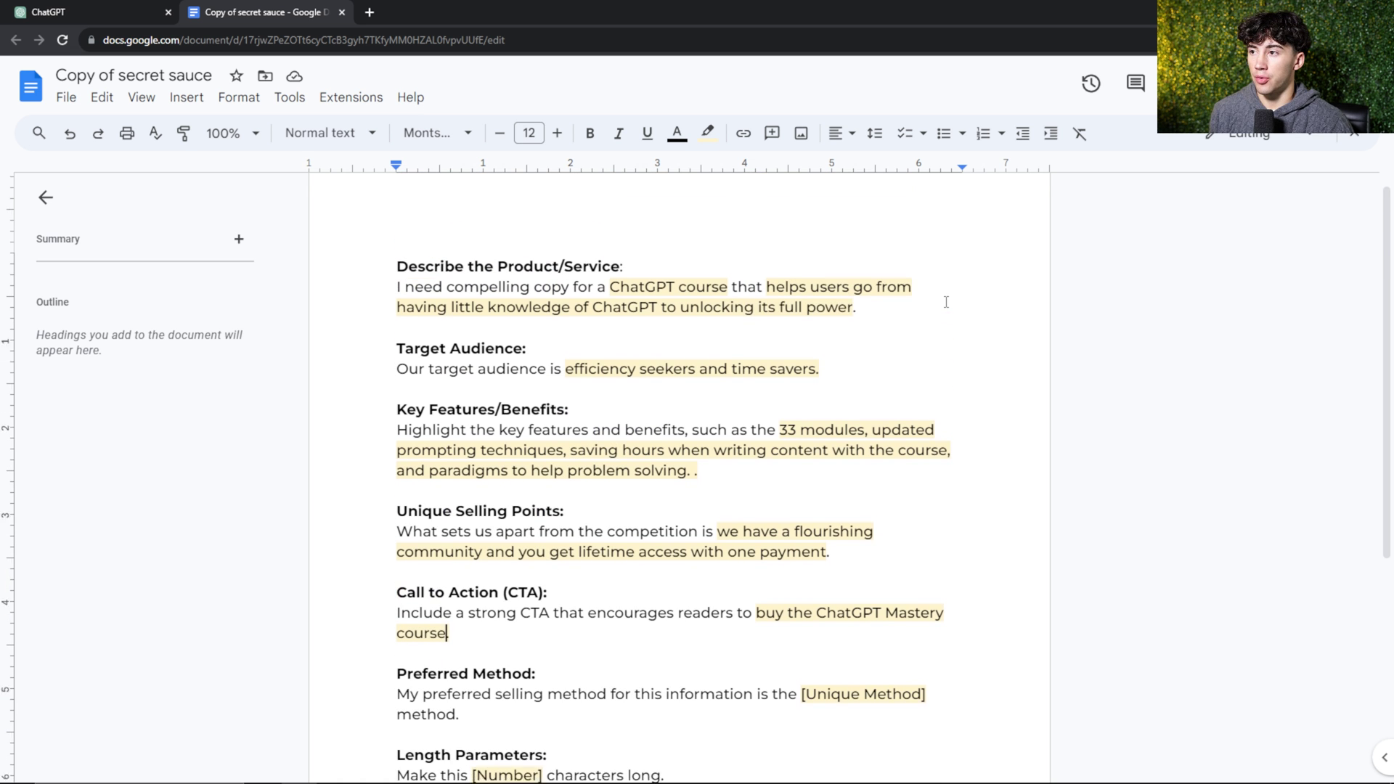
Review the filled-in ChatGPT course product, its benefit and the Preferred Method line
mouse_move(607, 304)
mouse_down()
mouse_move(847, 304)
mouse_move(396, 283)
mouse_up()
click(585, 323)
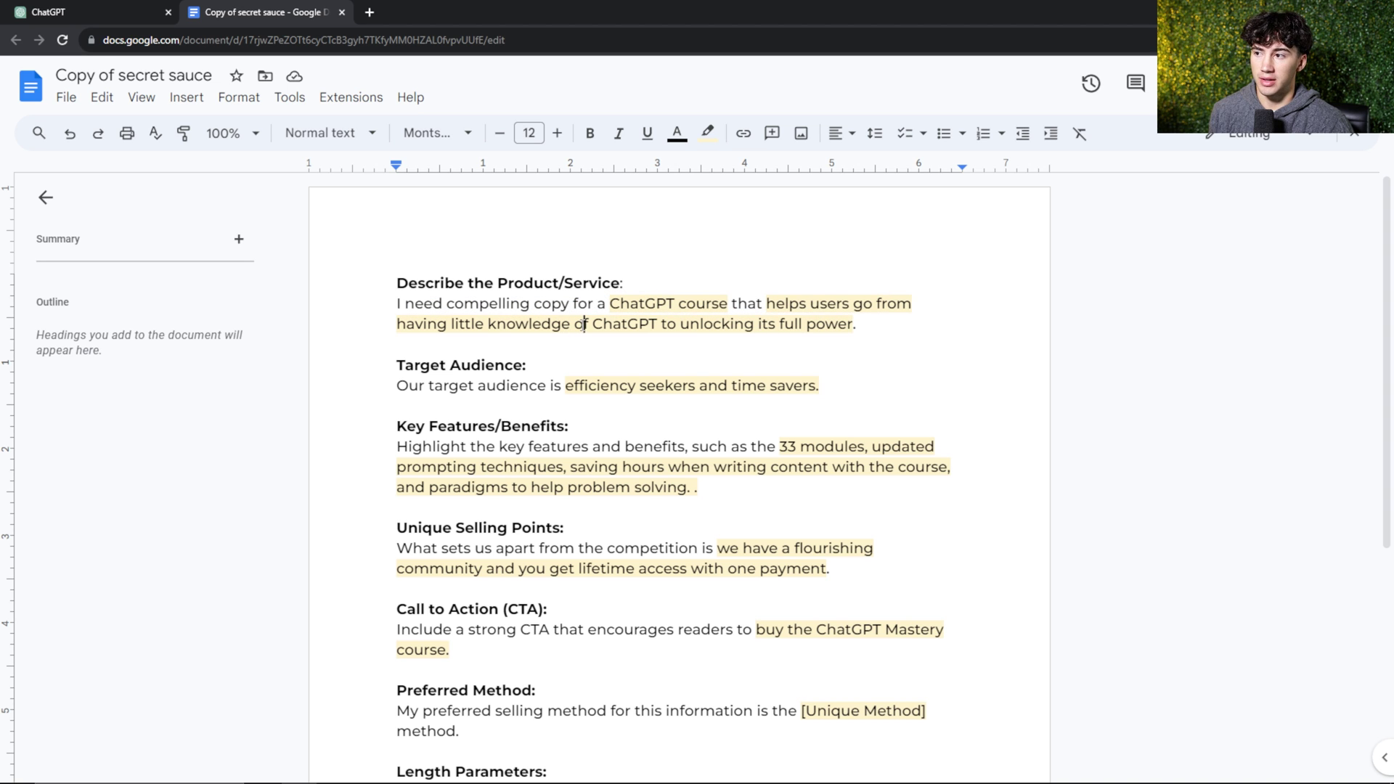
scroll(762, 309, down, 2)
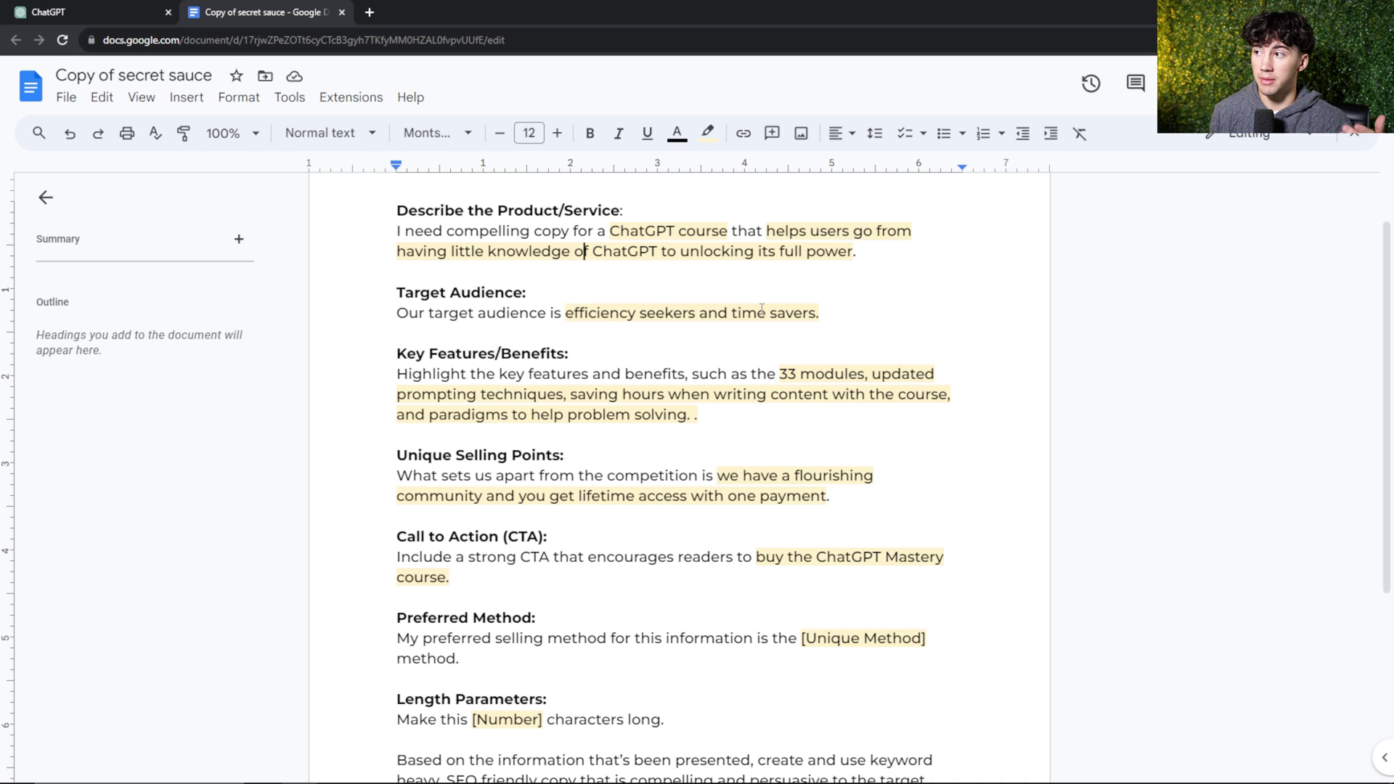
scroll(751, 309, down, 2)
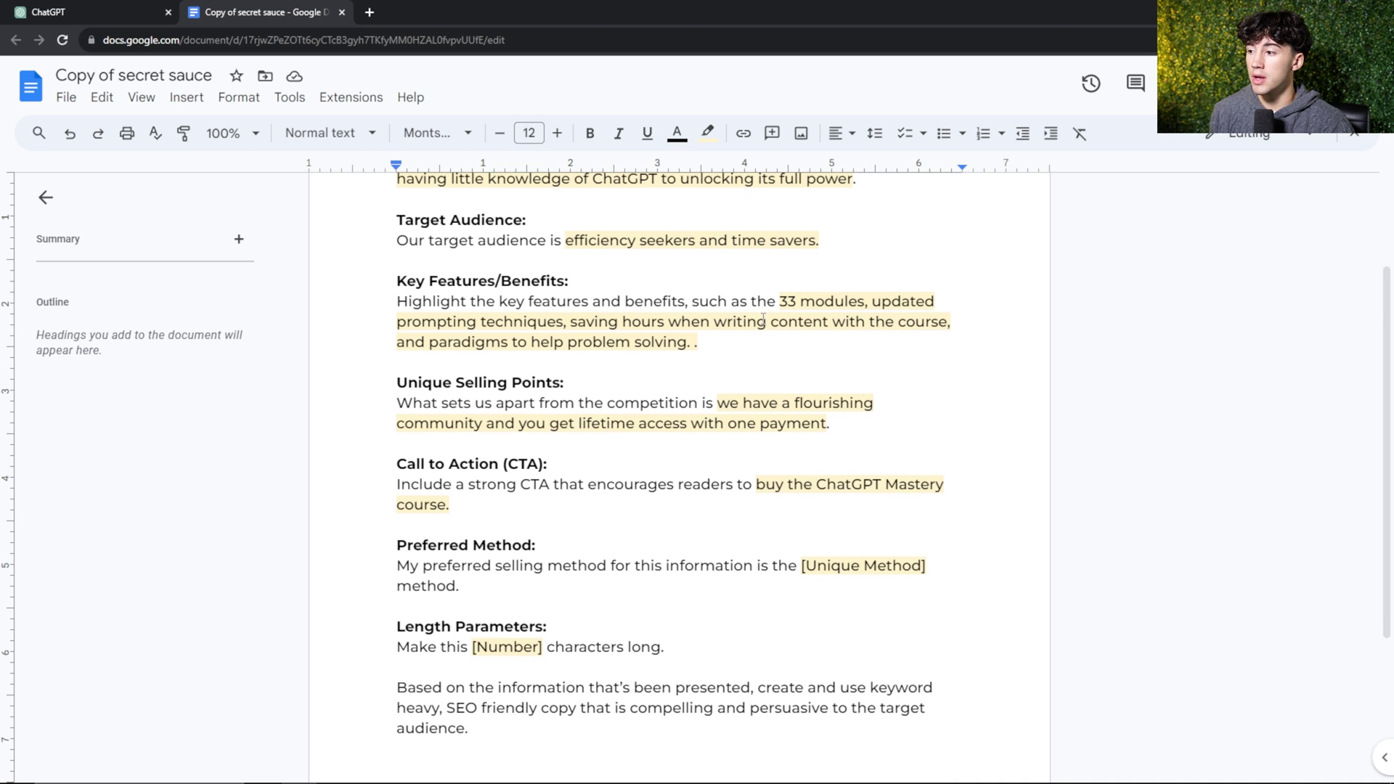
scroll(738, 308, down, 2)
drag(396, 473, 532, 473)
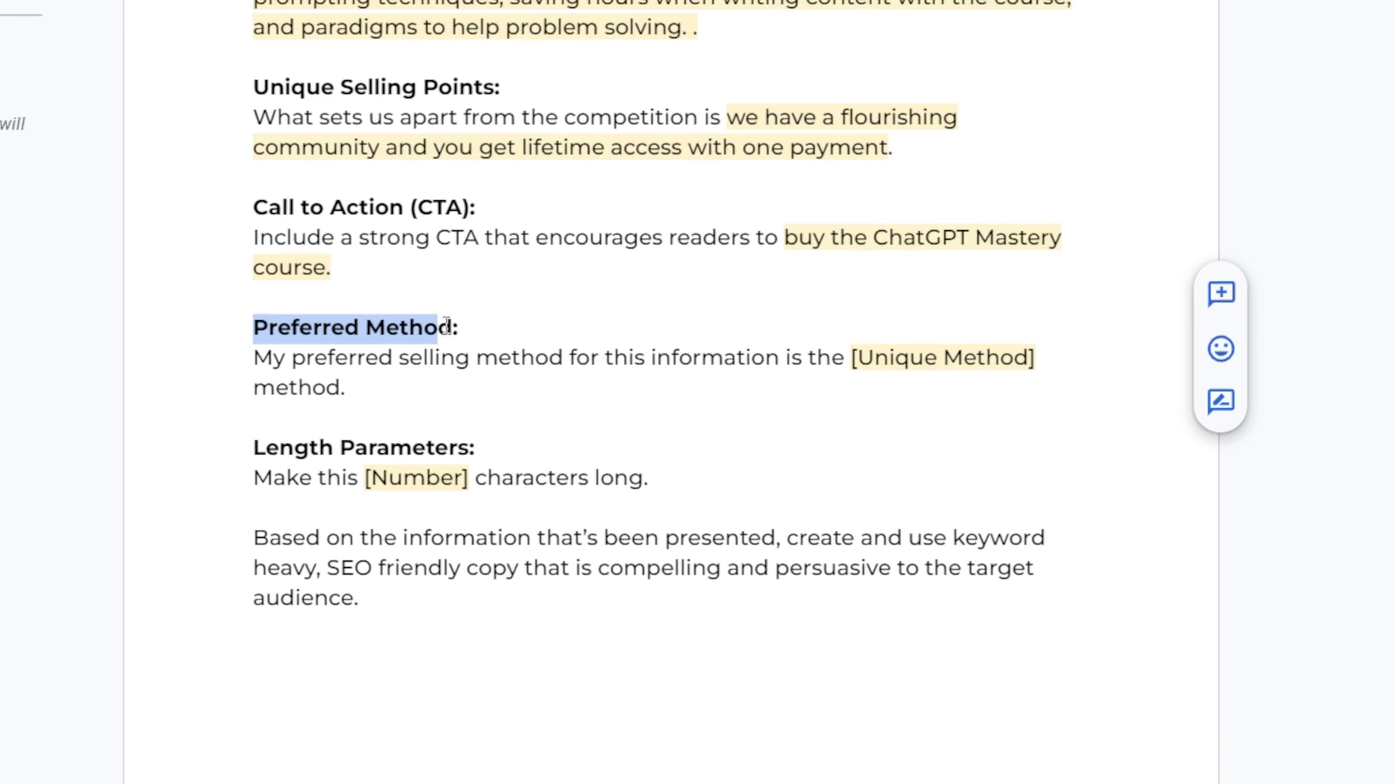
drag(852, 351, 1043, 352)
drag(248, 351, 534, 348)
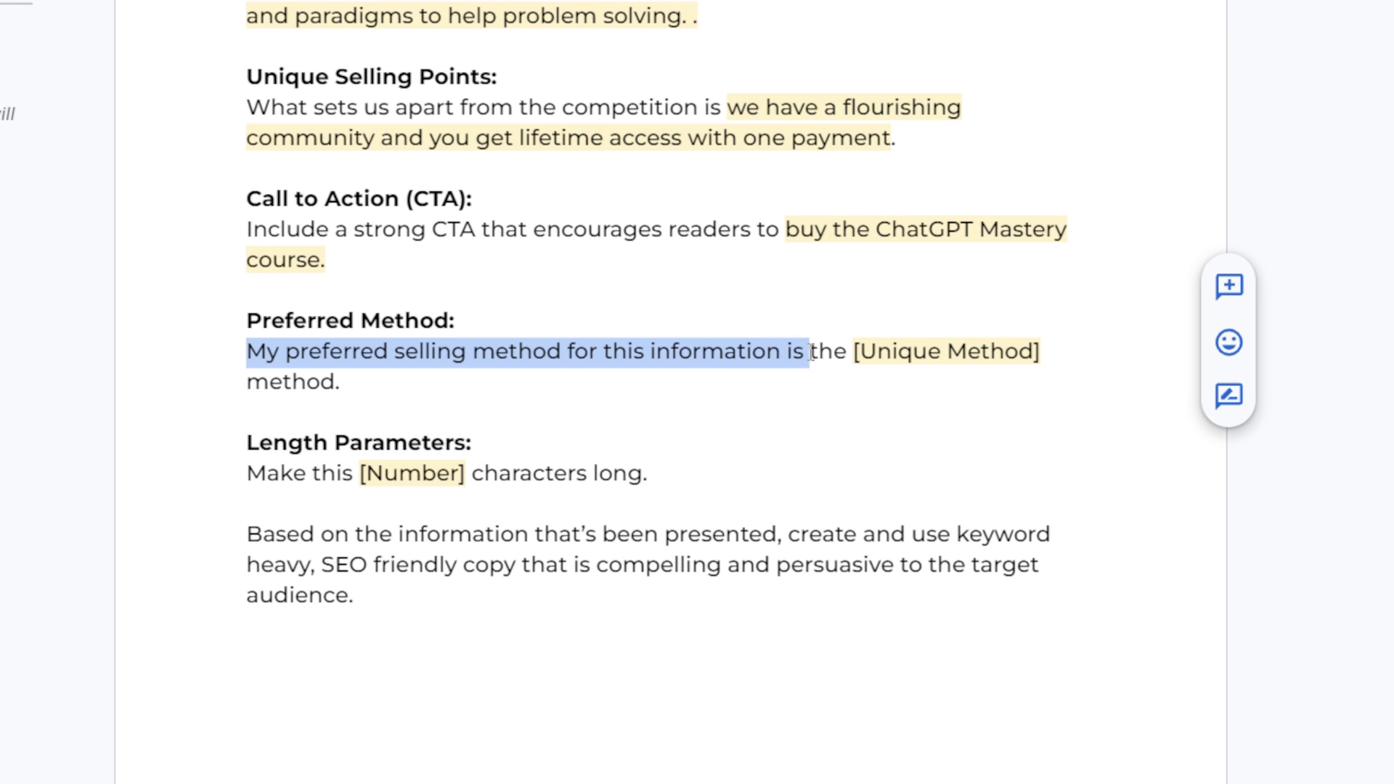
Highlight the [Unique Method] placeholder and place the caret right after it
drag(534, 349, 847, 351)
drag(851, 351, 1026, 351)
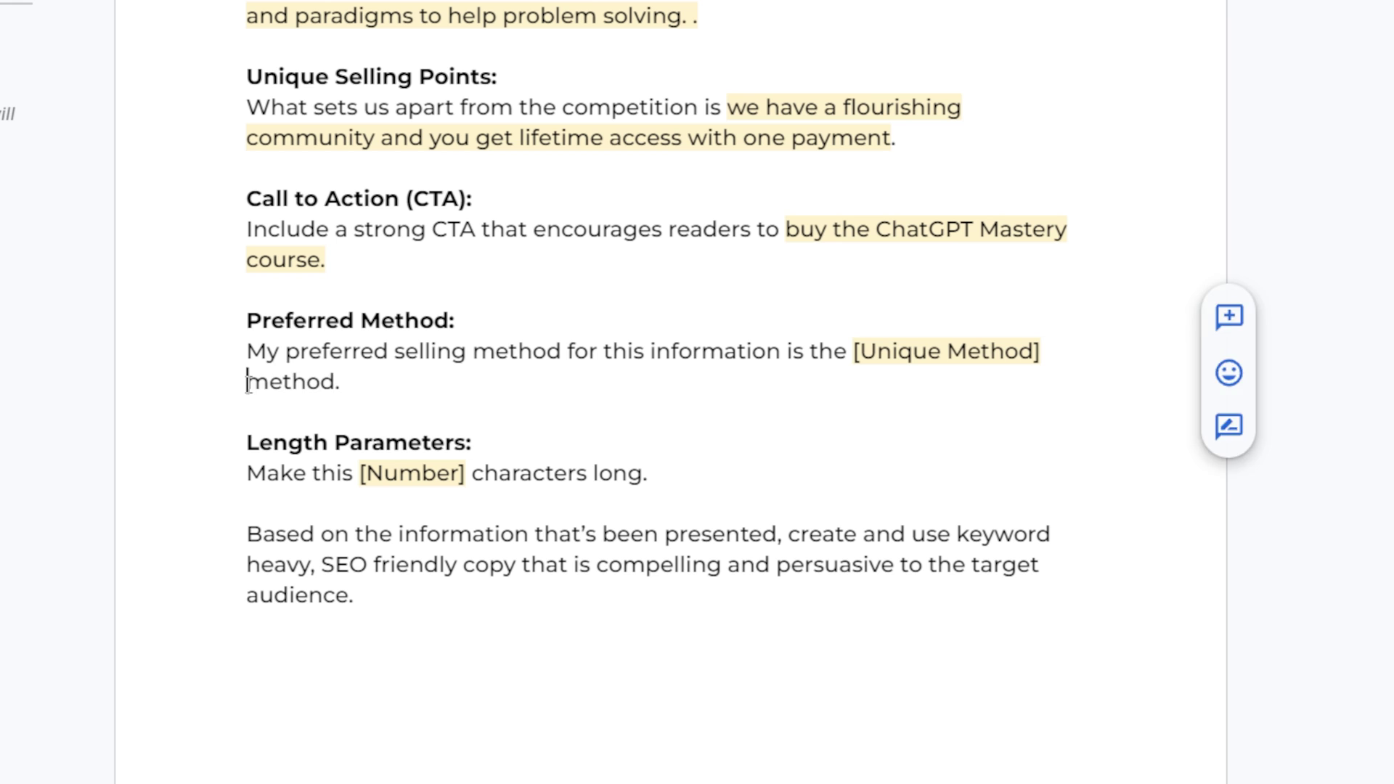
drag(248, 381, 358, 383)
click(900, 351)
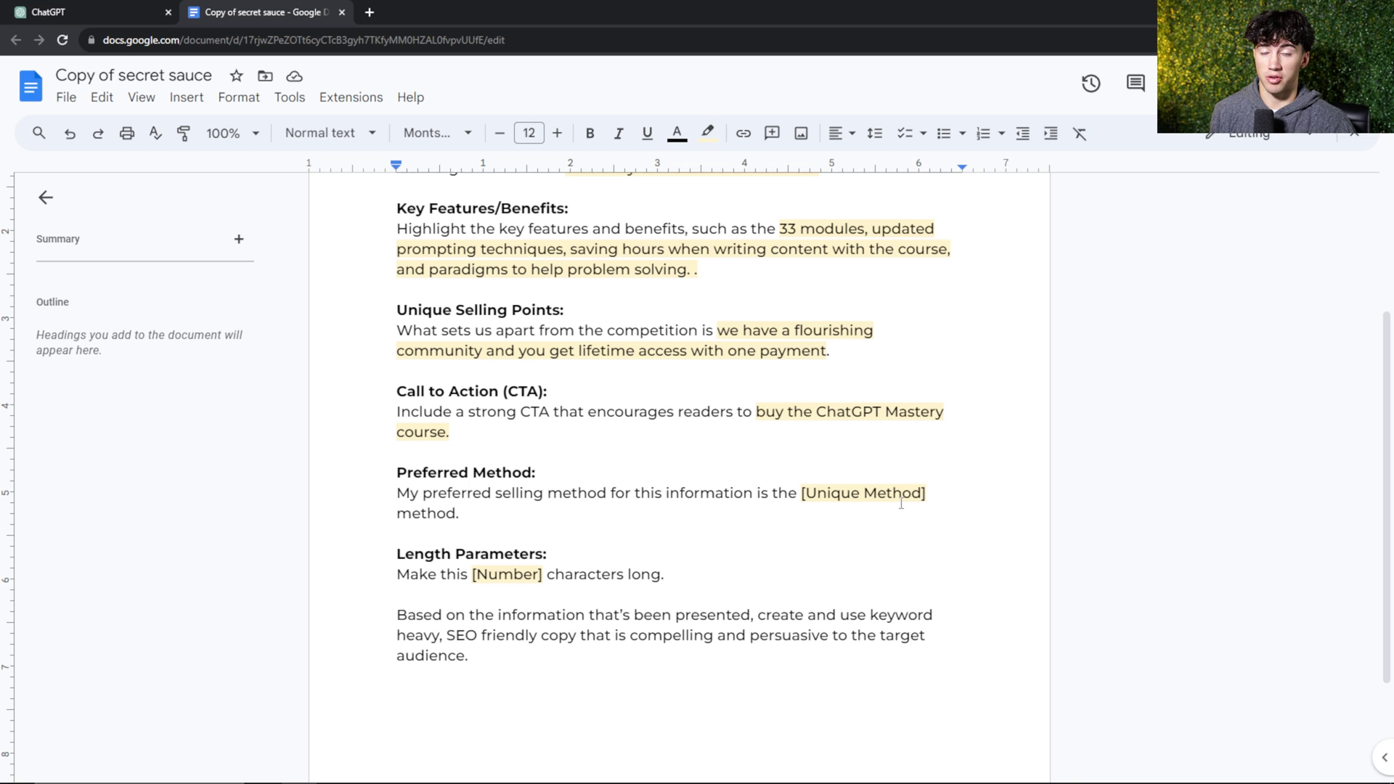
click(932, 493)
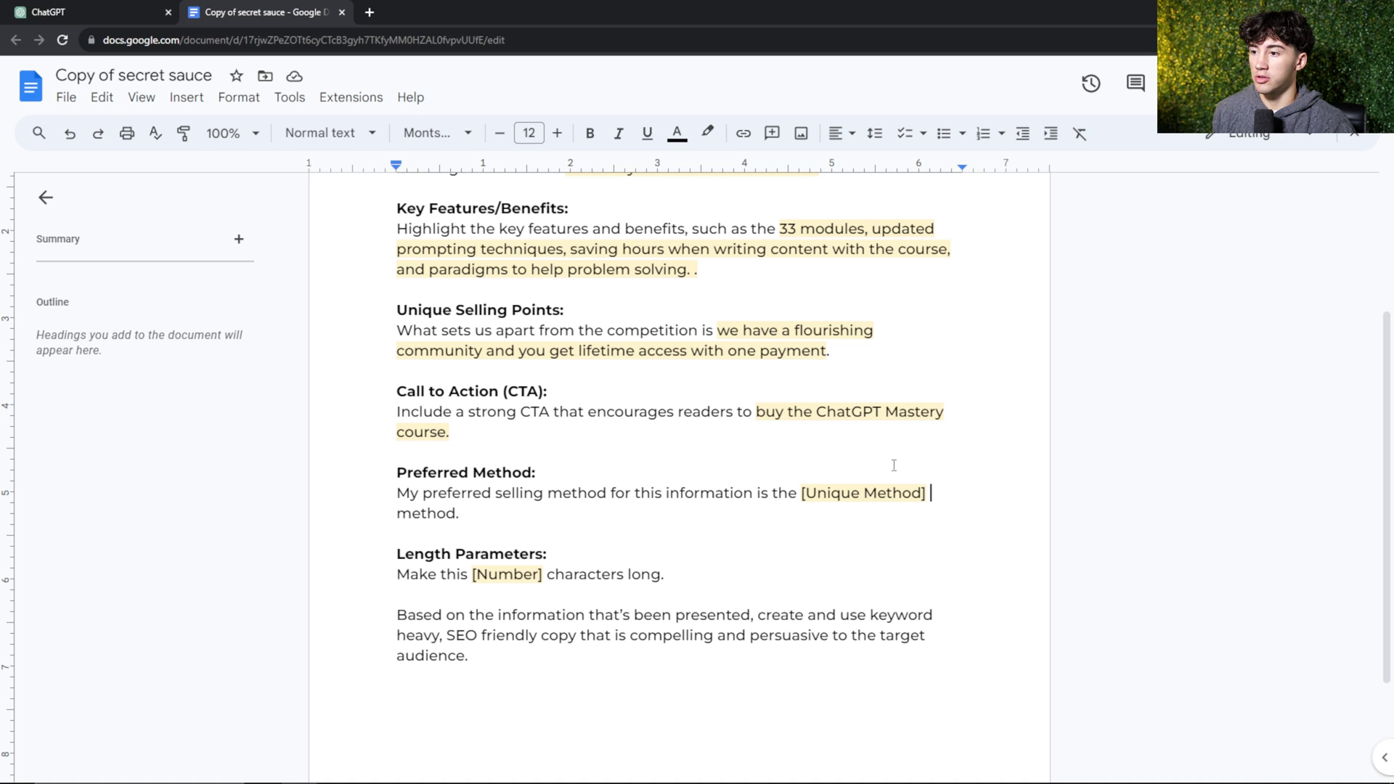
Send GPT-4 the request for 30 acronym-based selling techniques like SPIN and N.E.A.T, noting S.O.L.D
click(93, 11)
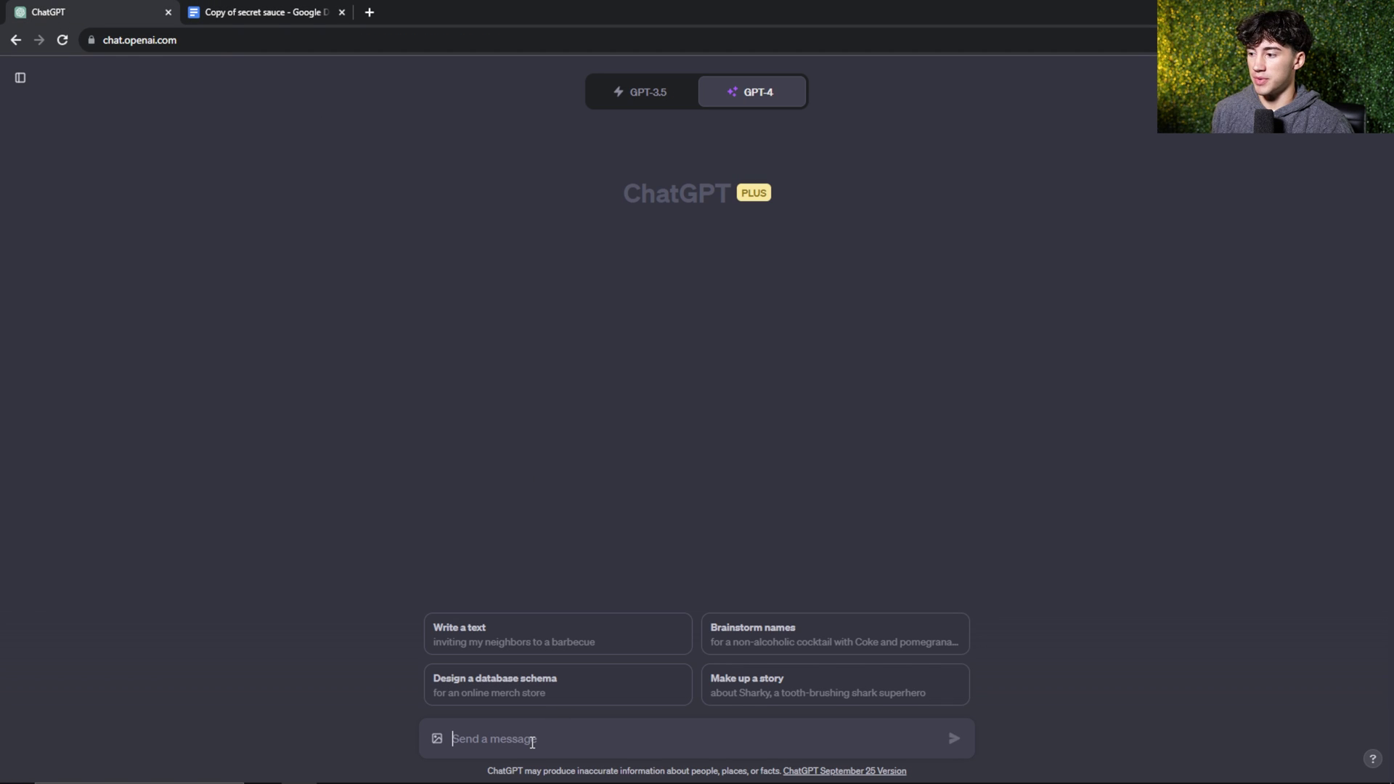
text(Generate me 30 acronym-based selling techniques like SPIN and N.E.A.T)
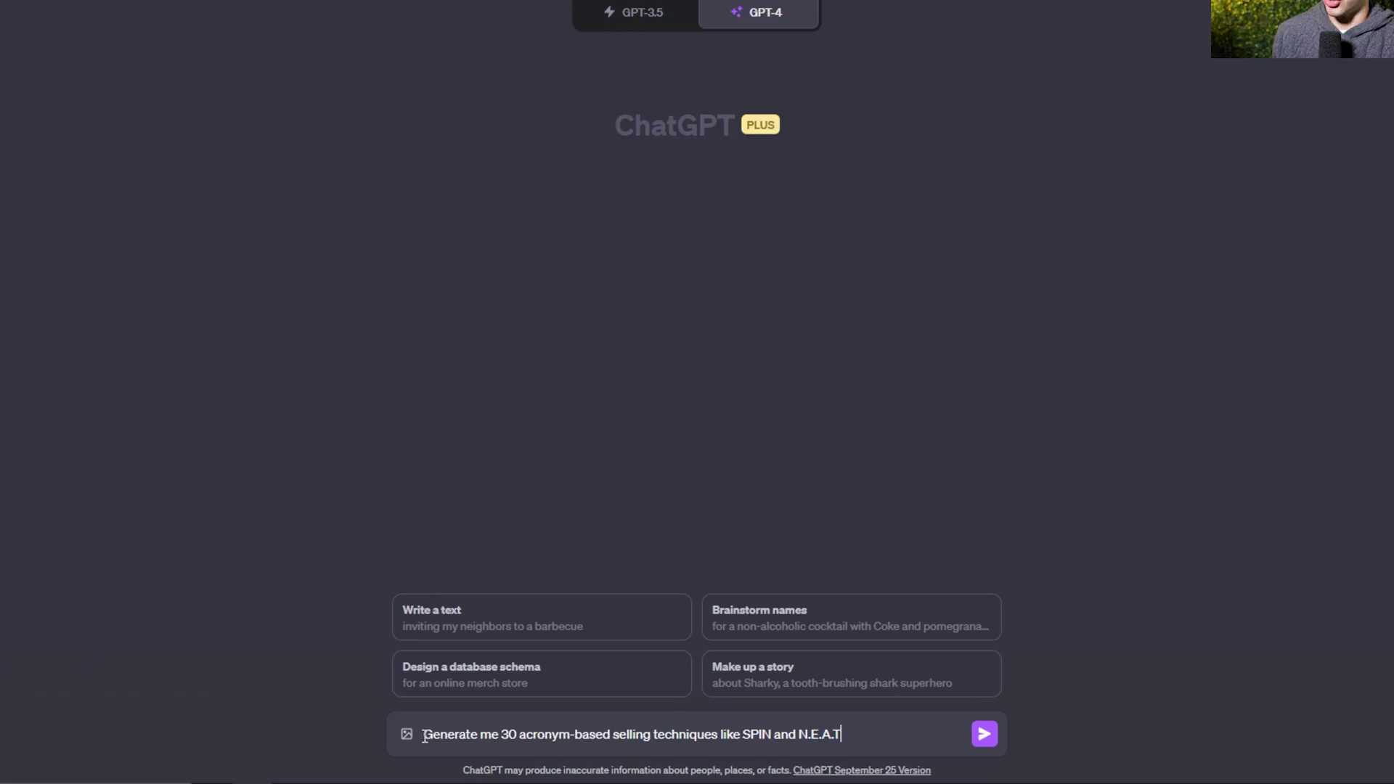
drag(424, 734, 902, 718)
click(834, 720)
drag(759, 715, 899, 718)
click(914, 725)
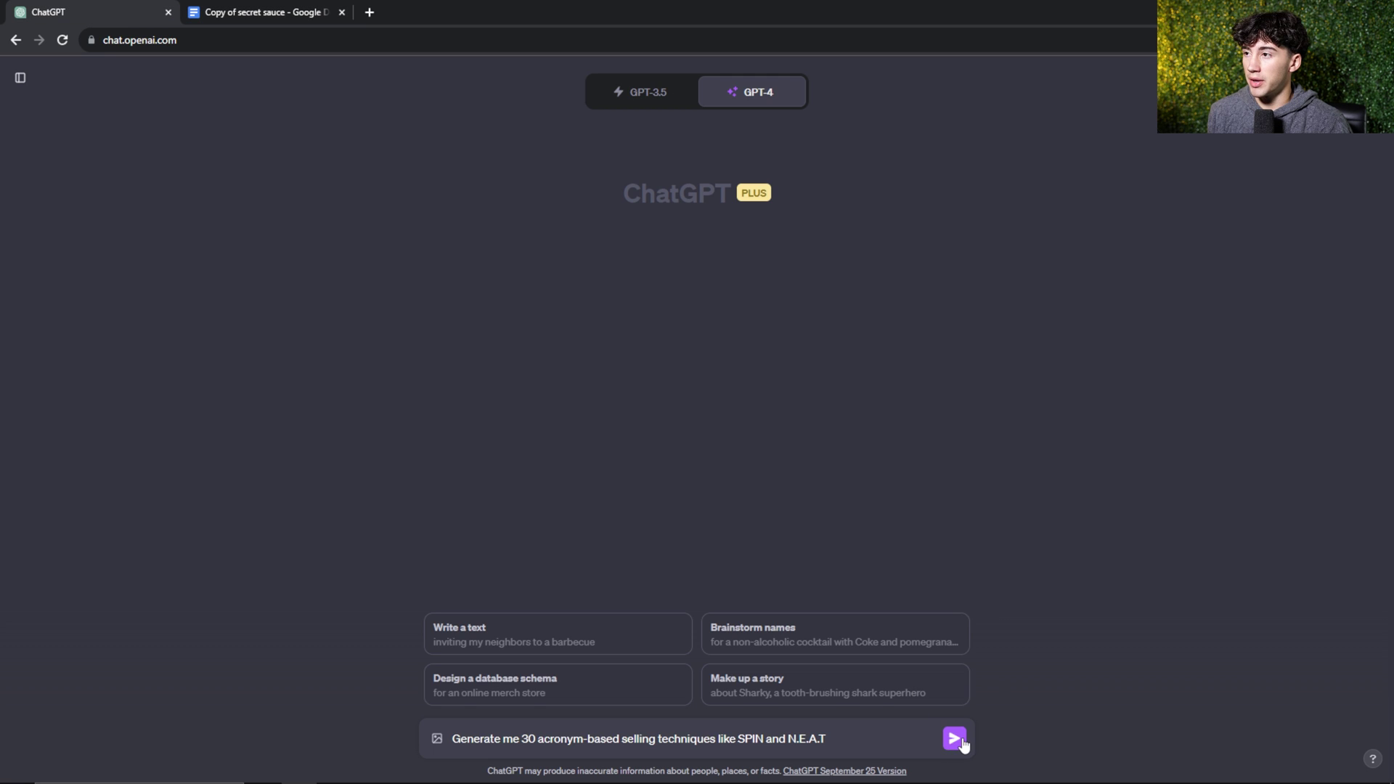
click(962, 736)
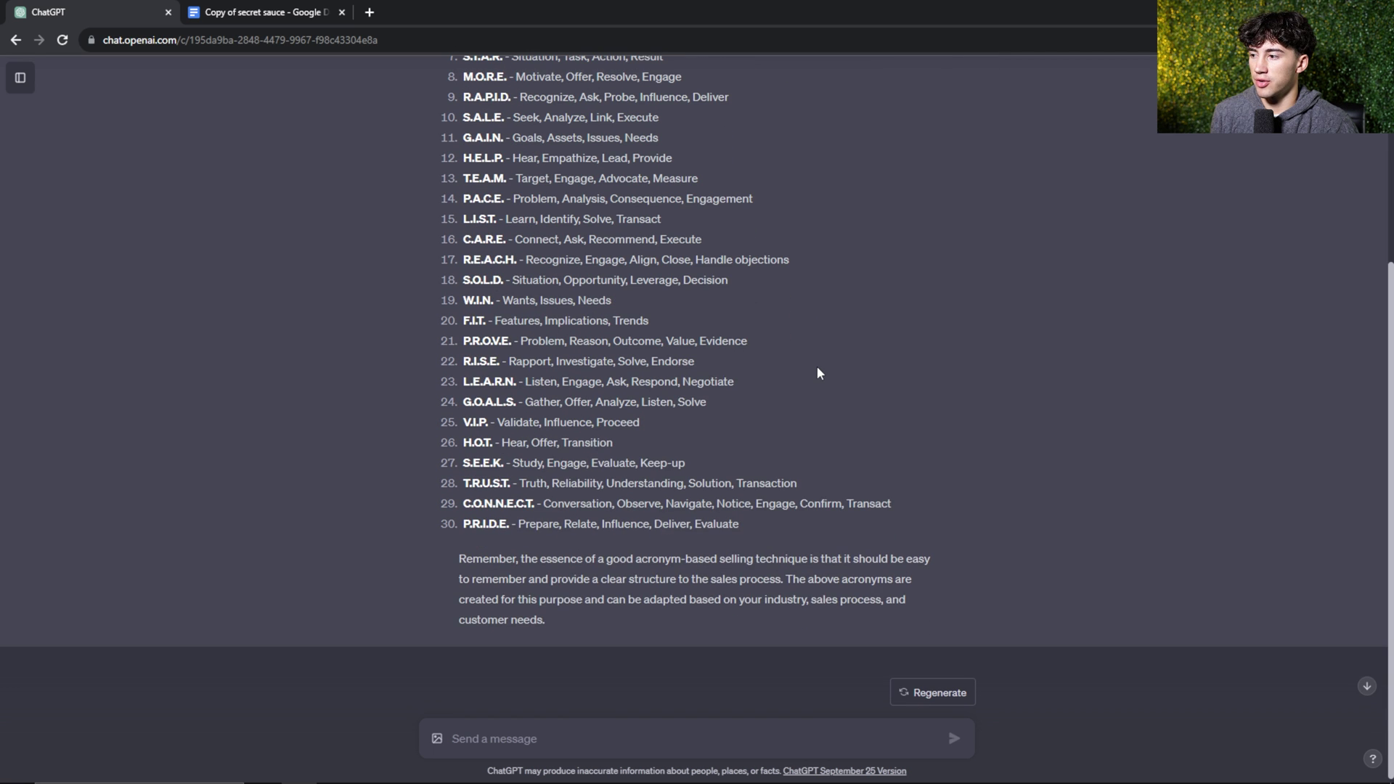
scroll(818, 366, up, 3)
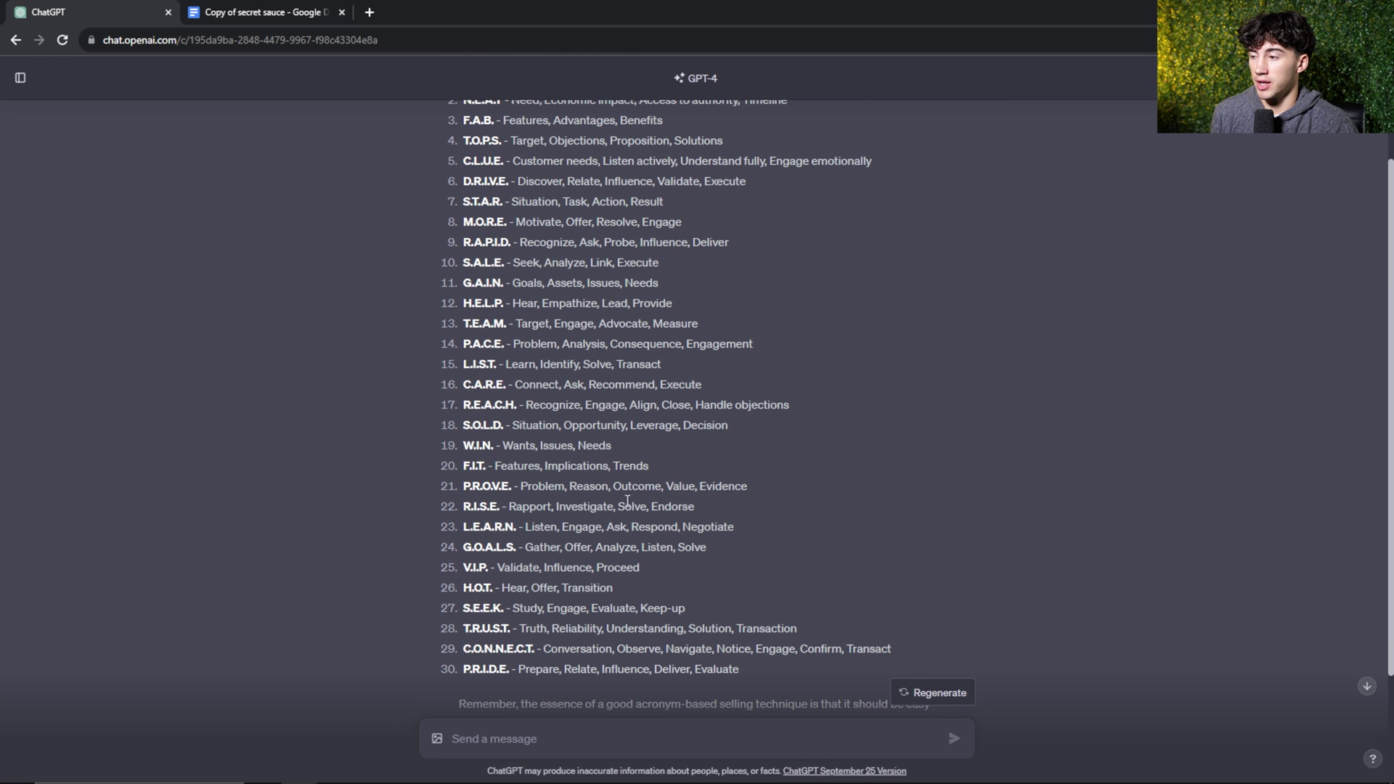
scroll(622, 337, up, 2)
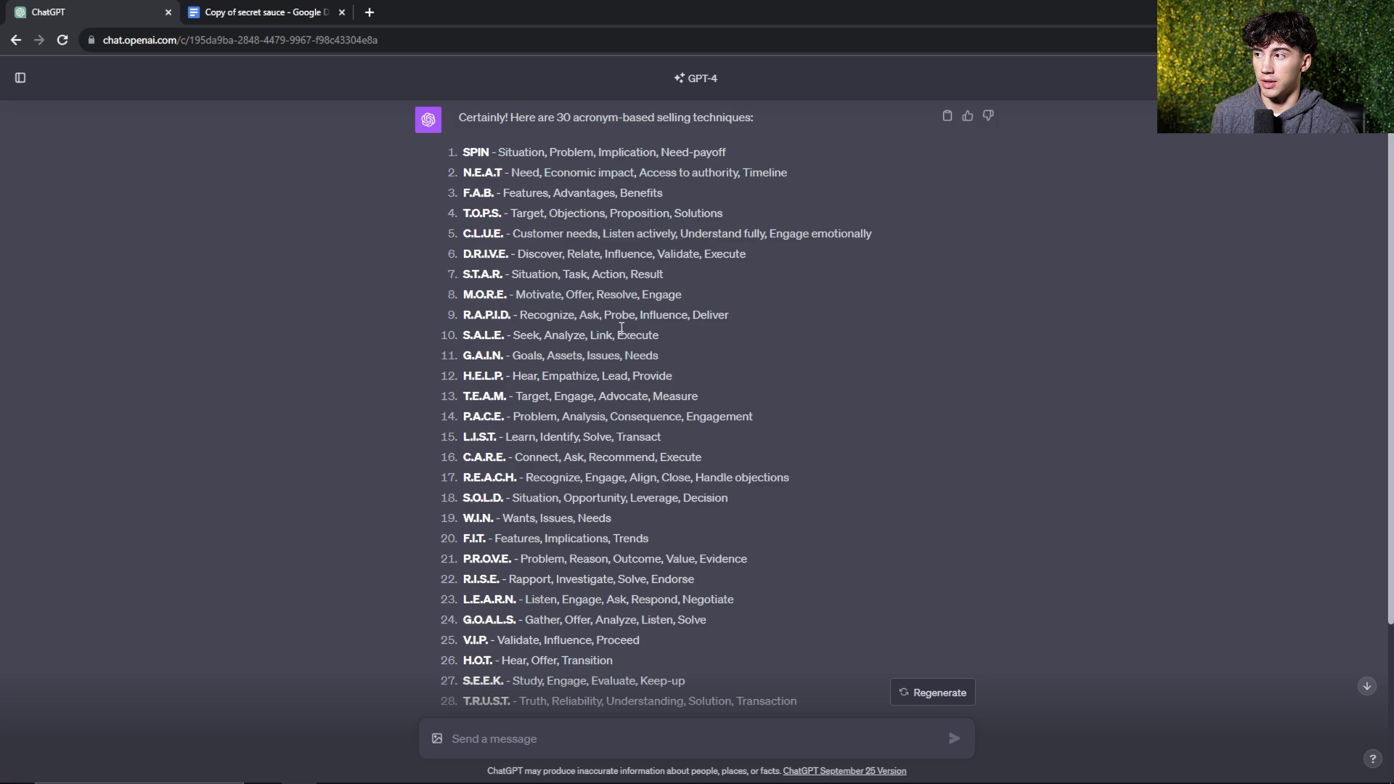
scroll(622, 327, down, 2)
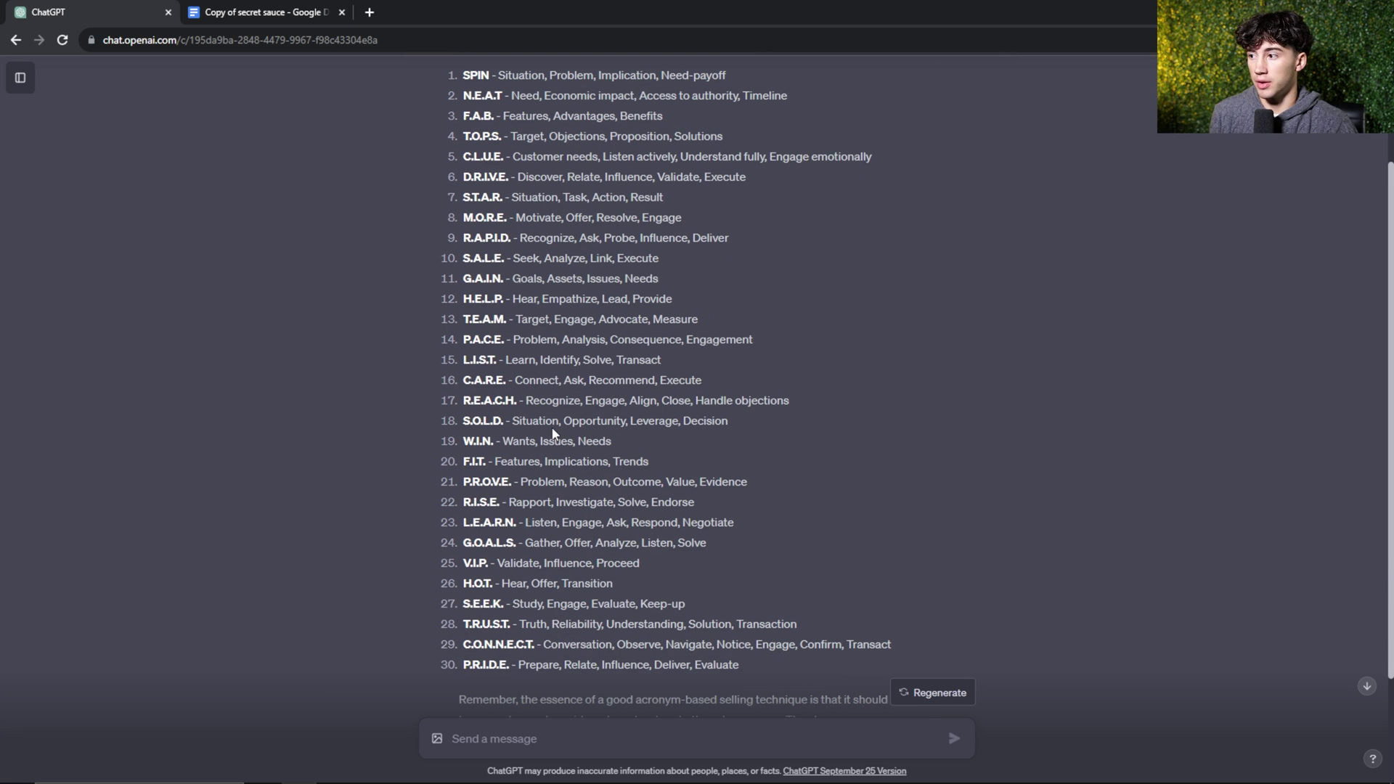
drag(511, 420, 535, 418)
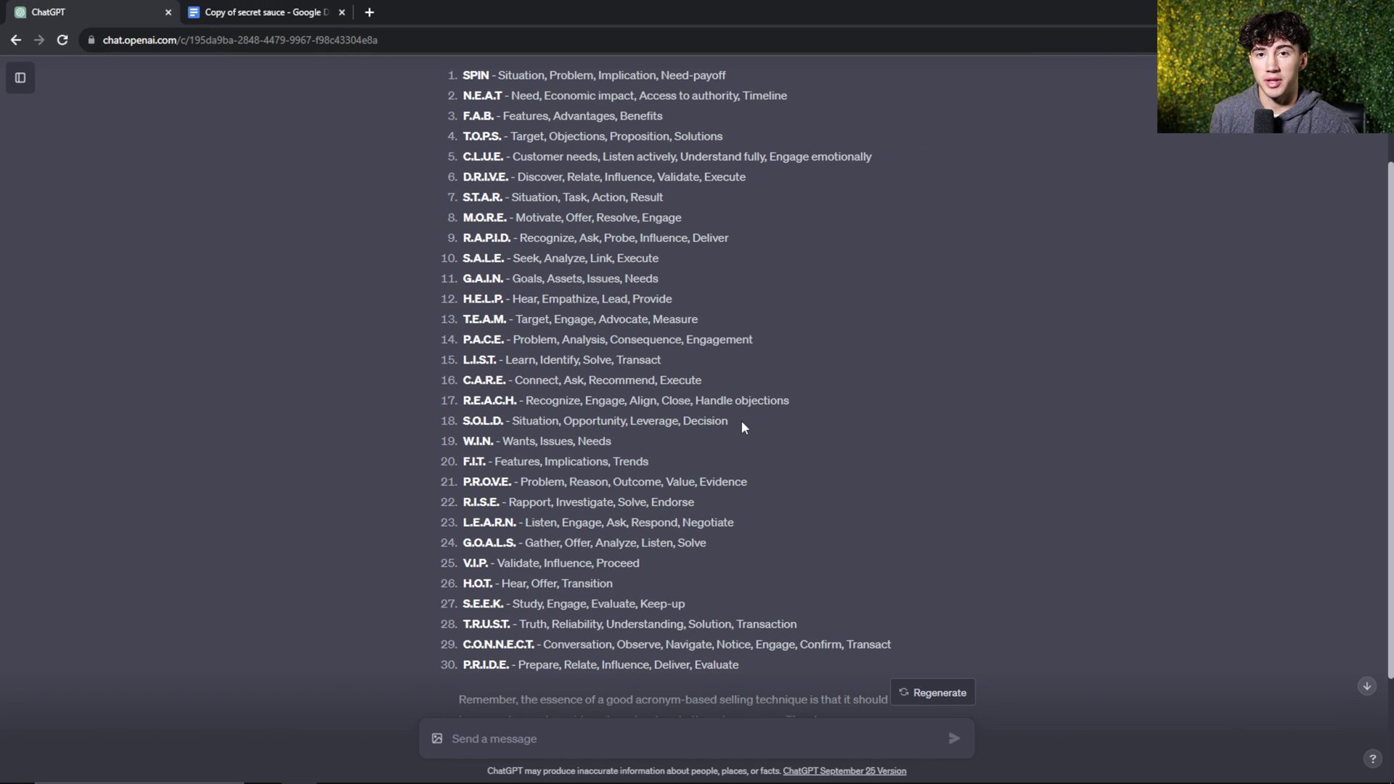
Paste the S.O.L.D. line from ChatGPT over [Unique Method] without source formatting
key(ctrl+Tab)
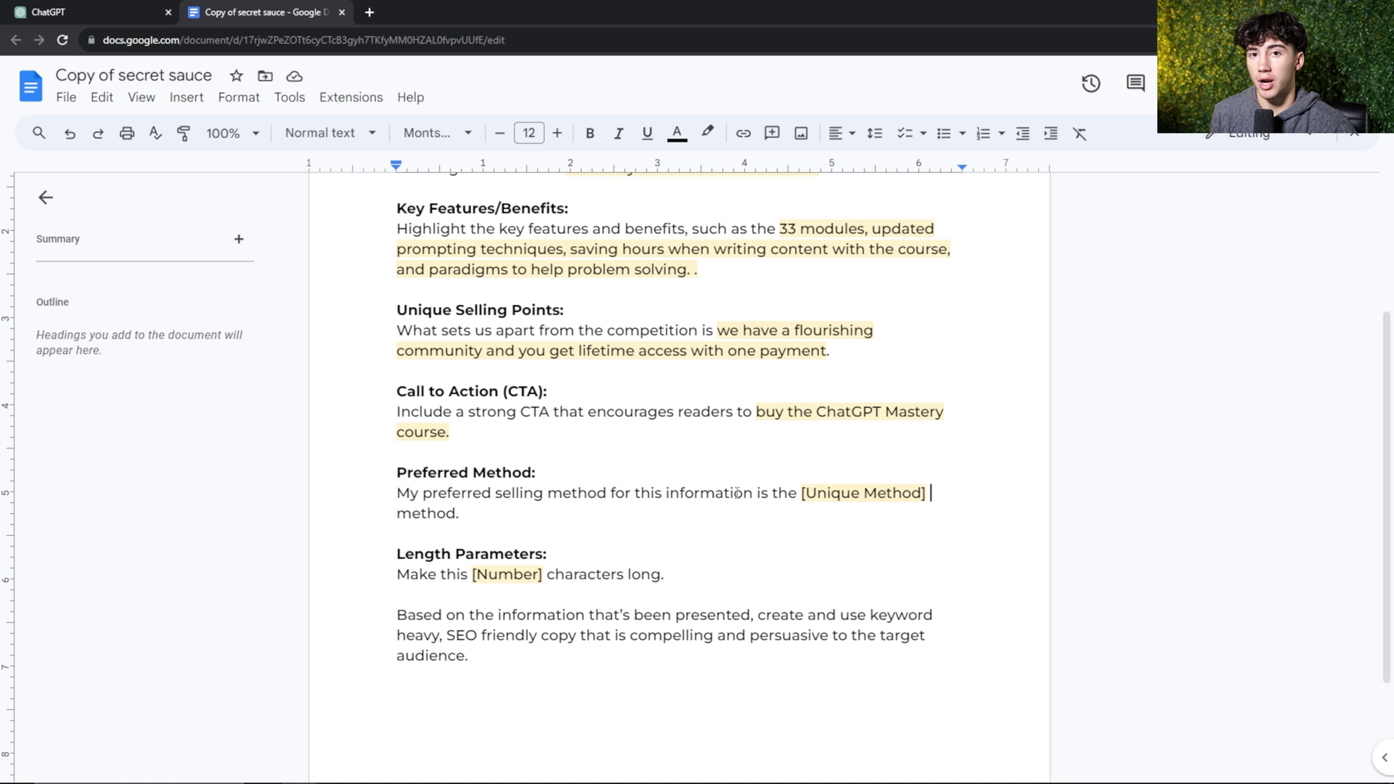
key(ctrl+shift+Tab)
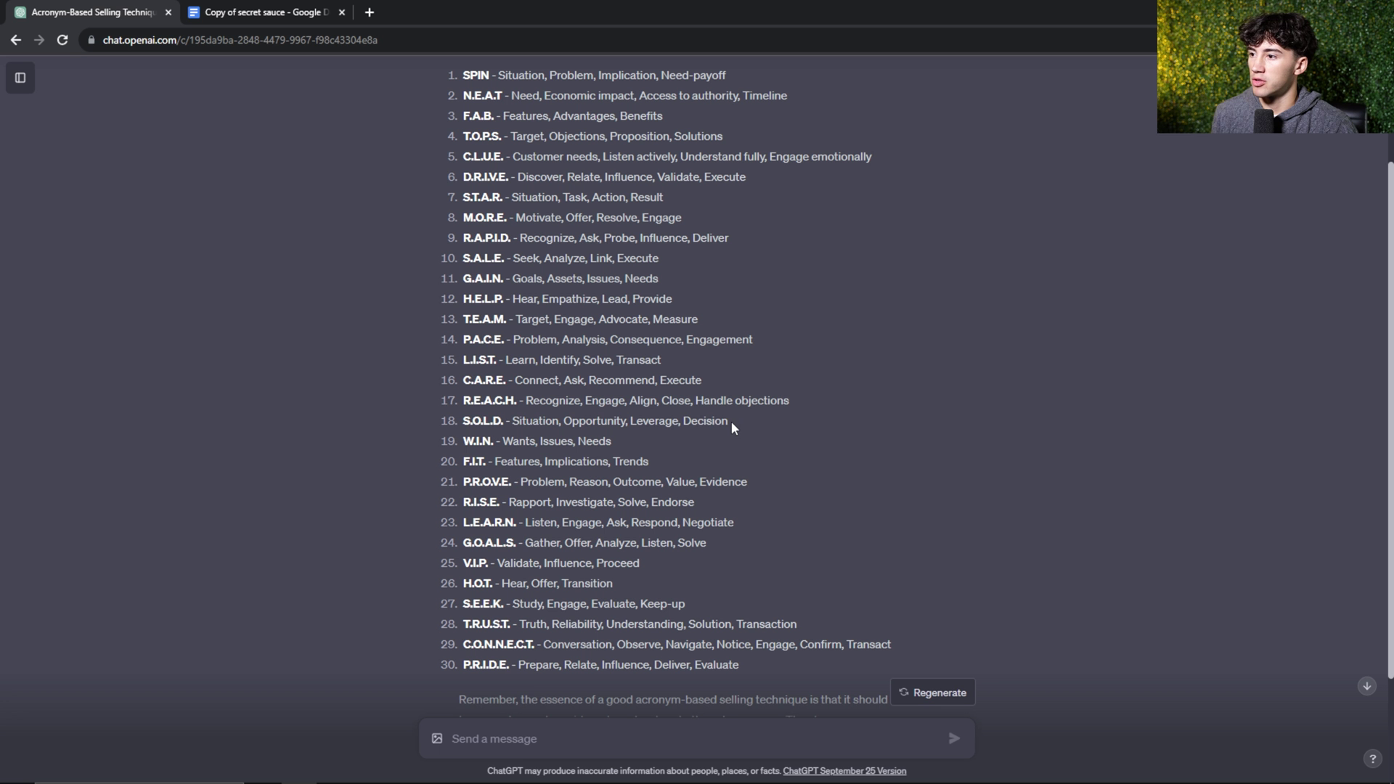
drag(730, 422, 466, 417)
key(ctrl+Tab)
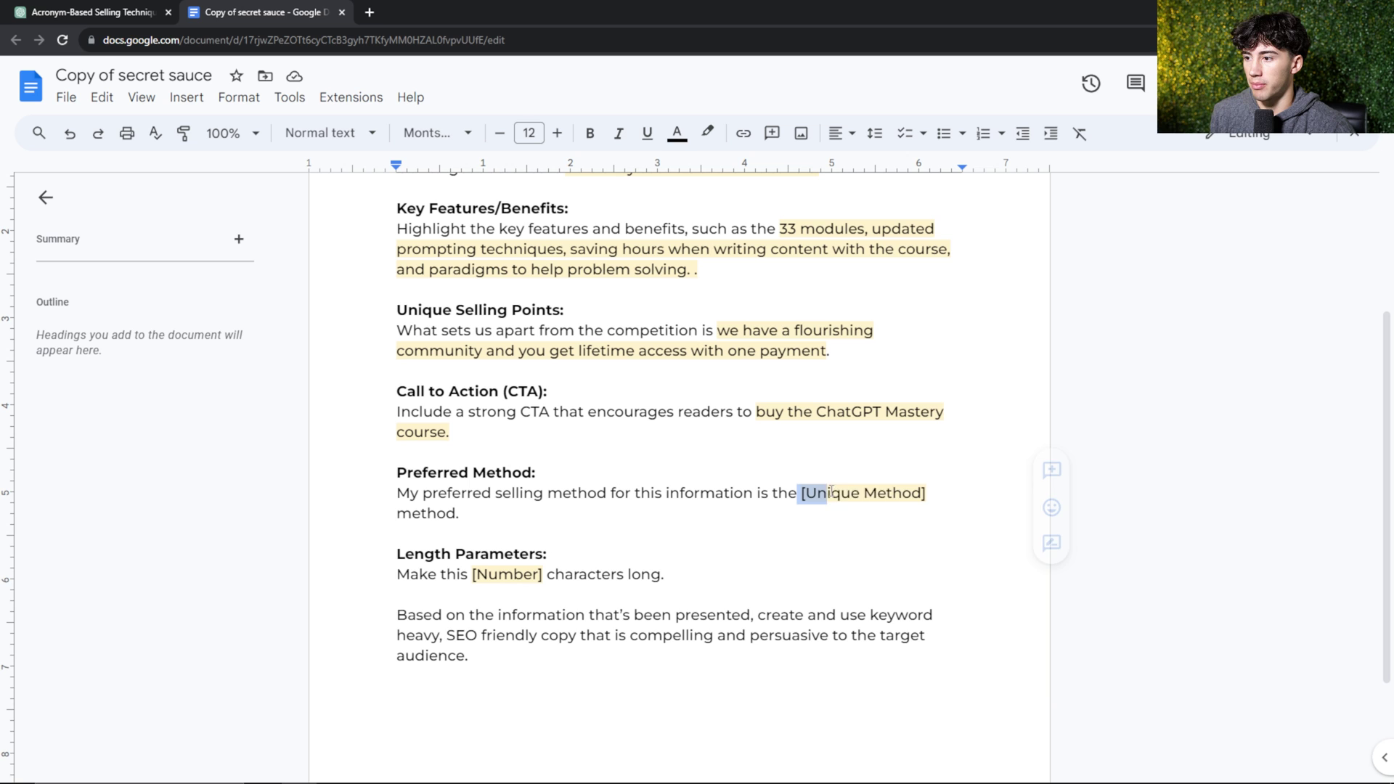
drag(802, 492, 927, 492)
text(S.O.L.D. - Situation, Opportunity, Leverage, Decision)
key(ctrl+z)
key(ctrl+shift+v)
scroll(650, 544, down, 1)
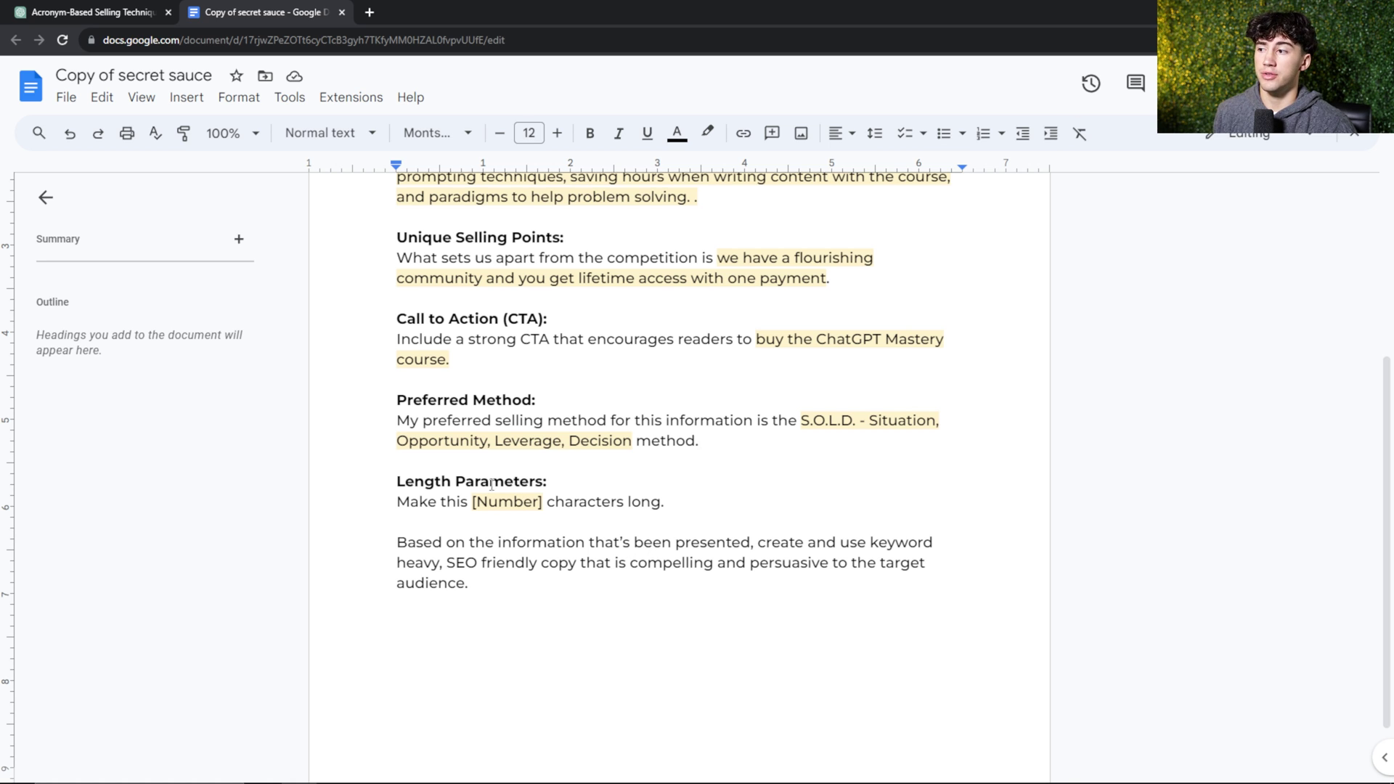
Replace [Number] with 500 characters and add the YouTube intro sentence after 'long.'
drag(467, 501, 543, 501)
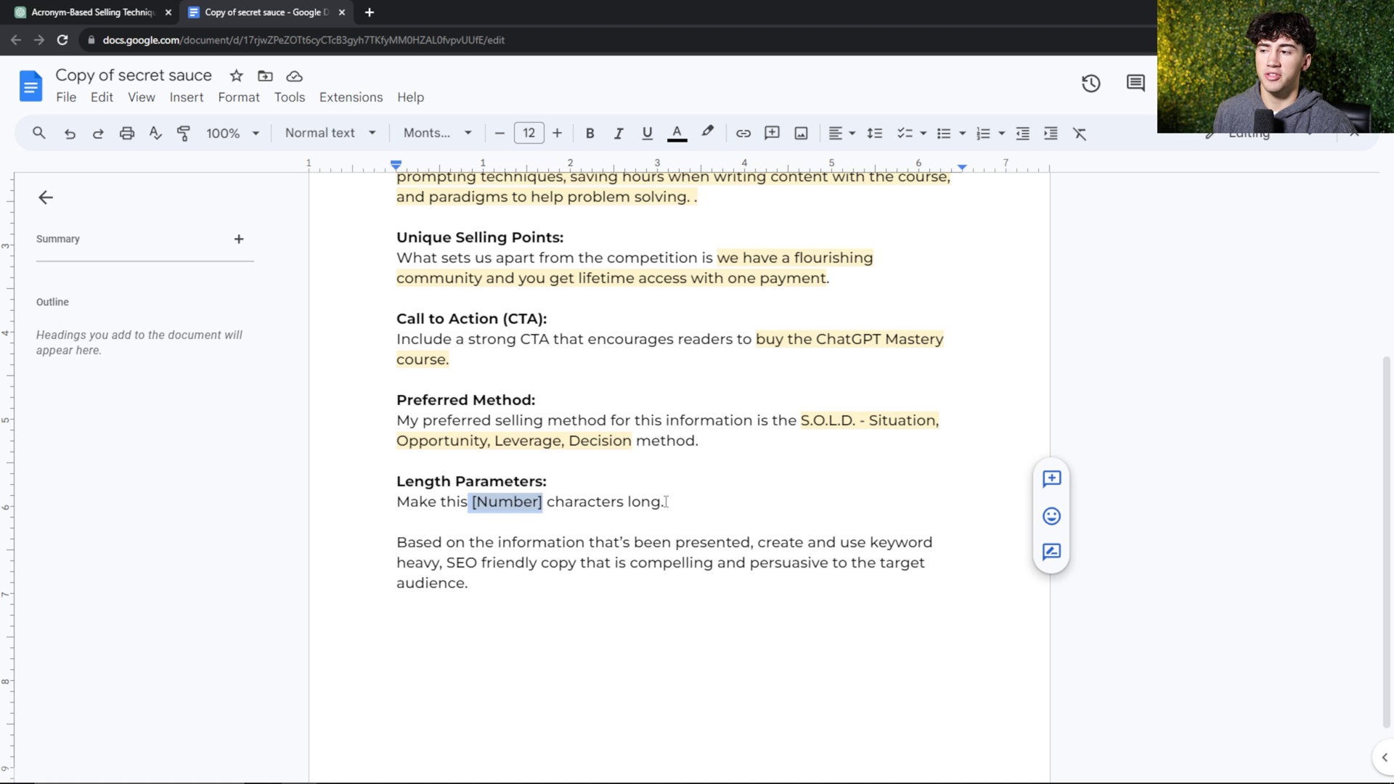
text(50)
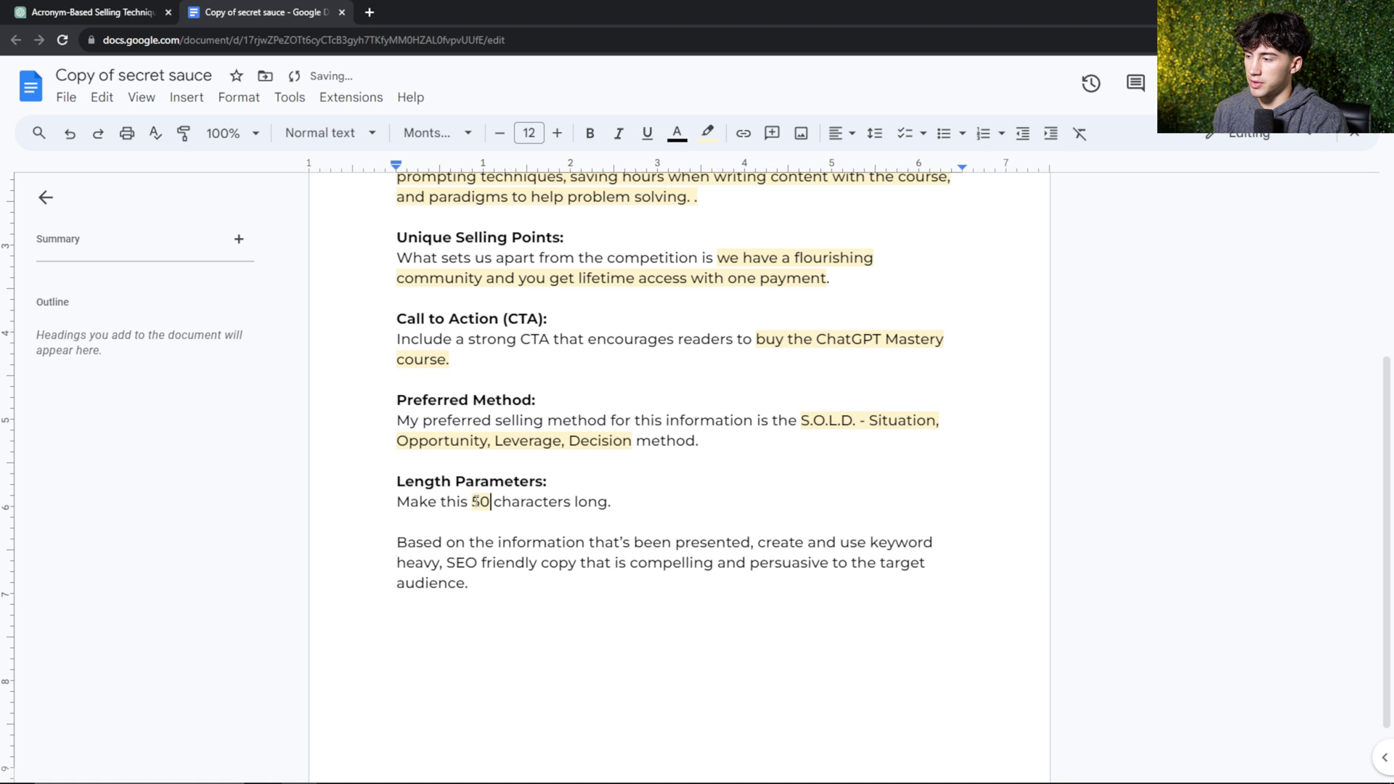
text(0)
click(632, 500)
text(Th)
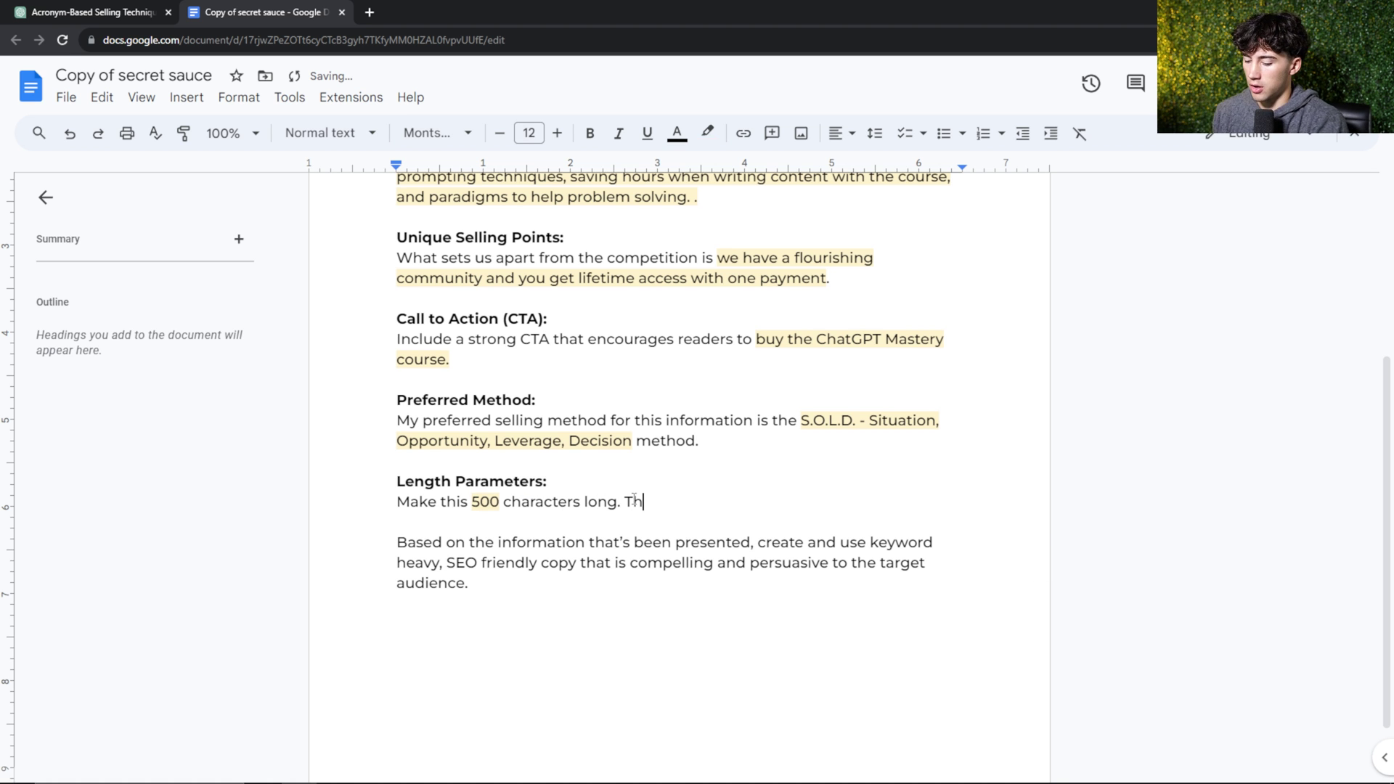
text(is is going to be)
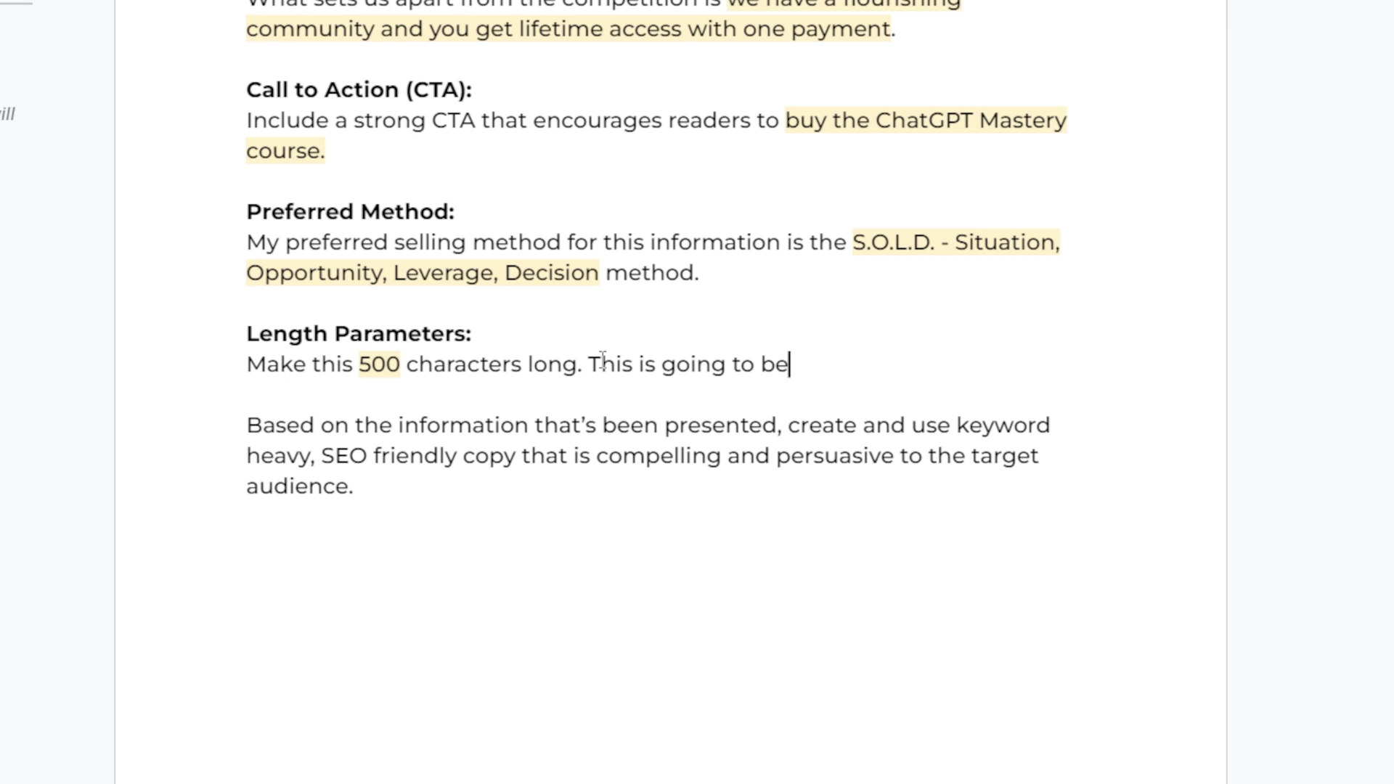
text( a script for the b)
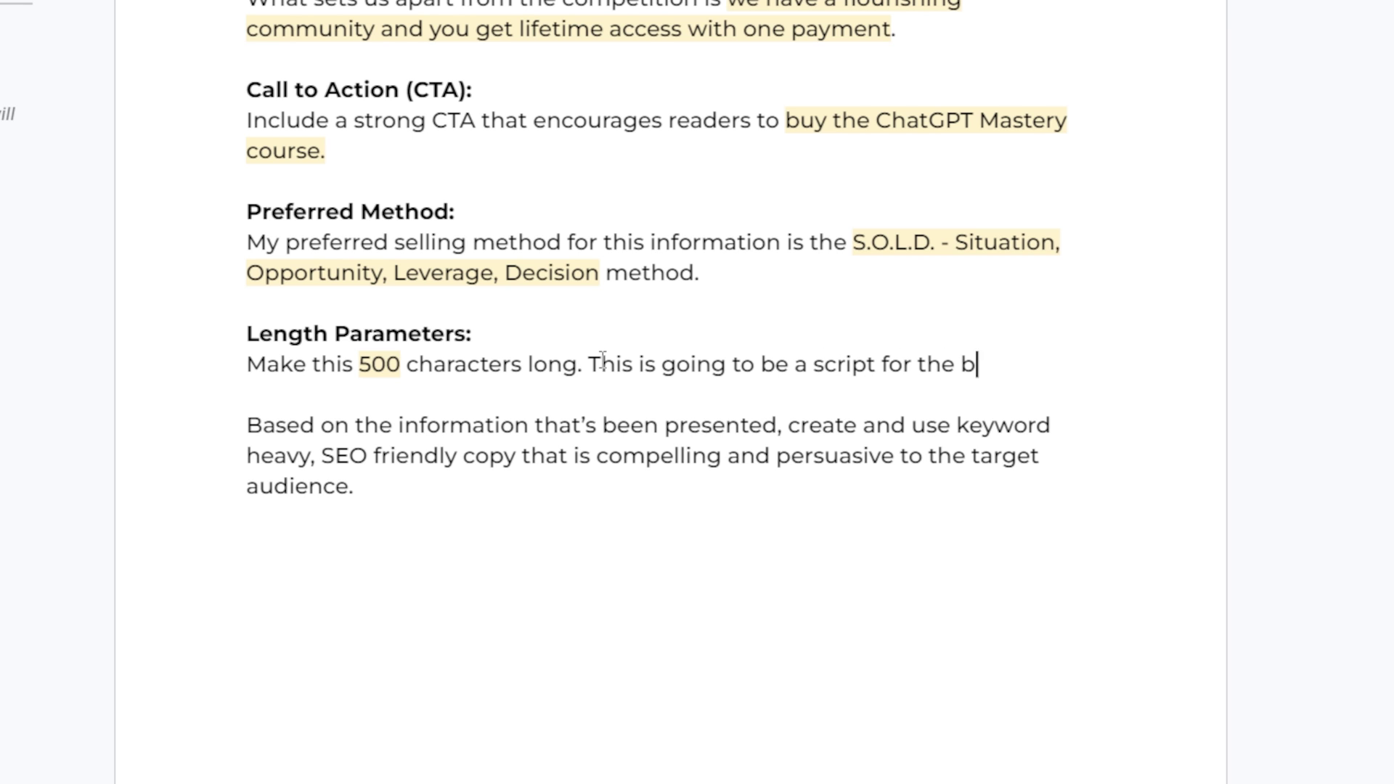
text(eginning of a)
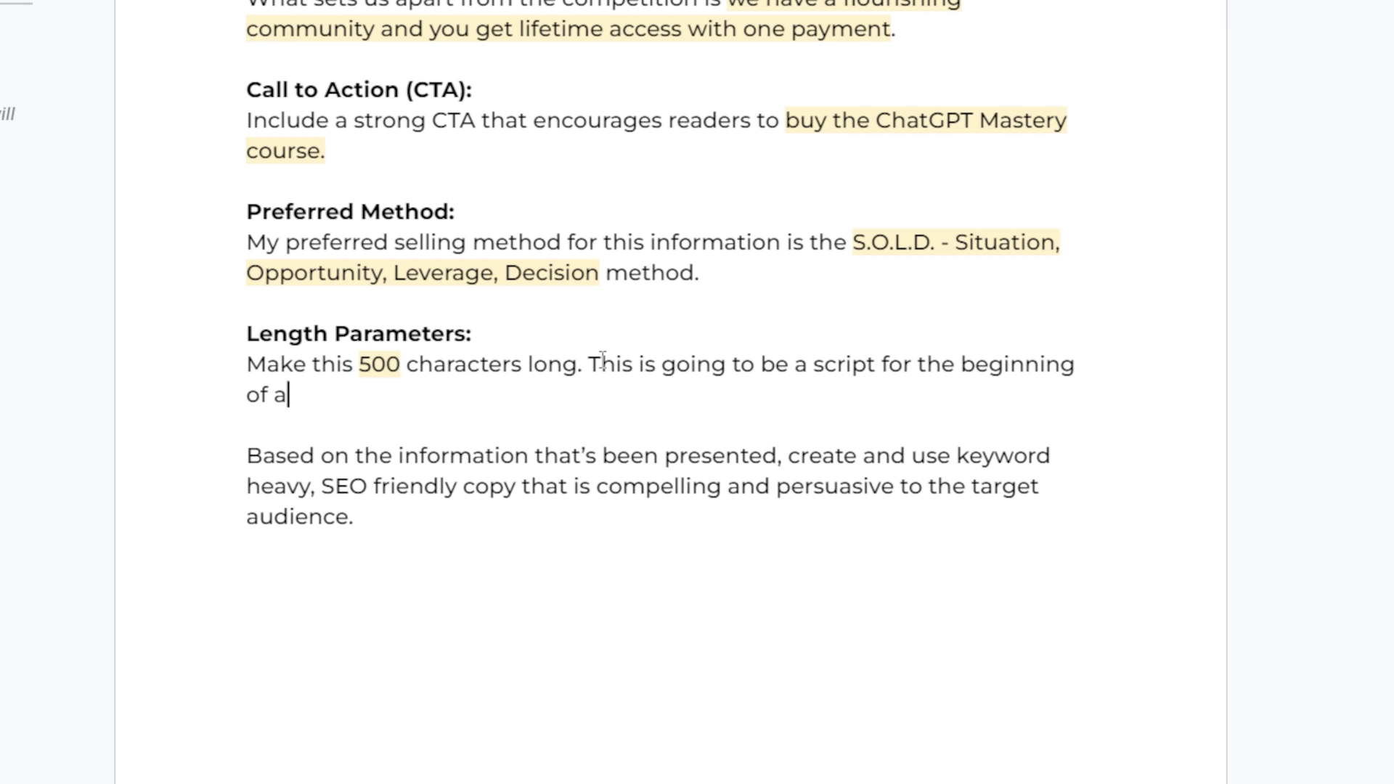
text( YouTube video)
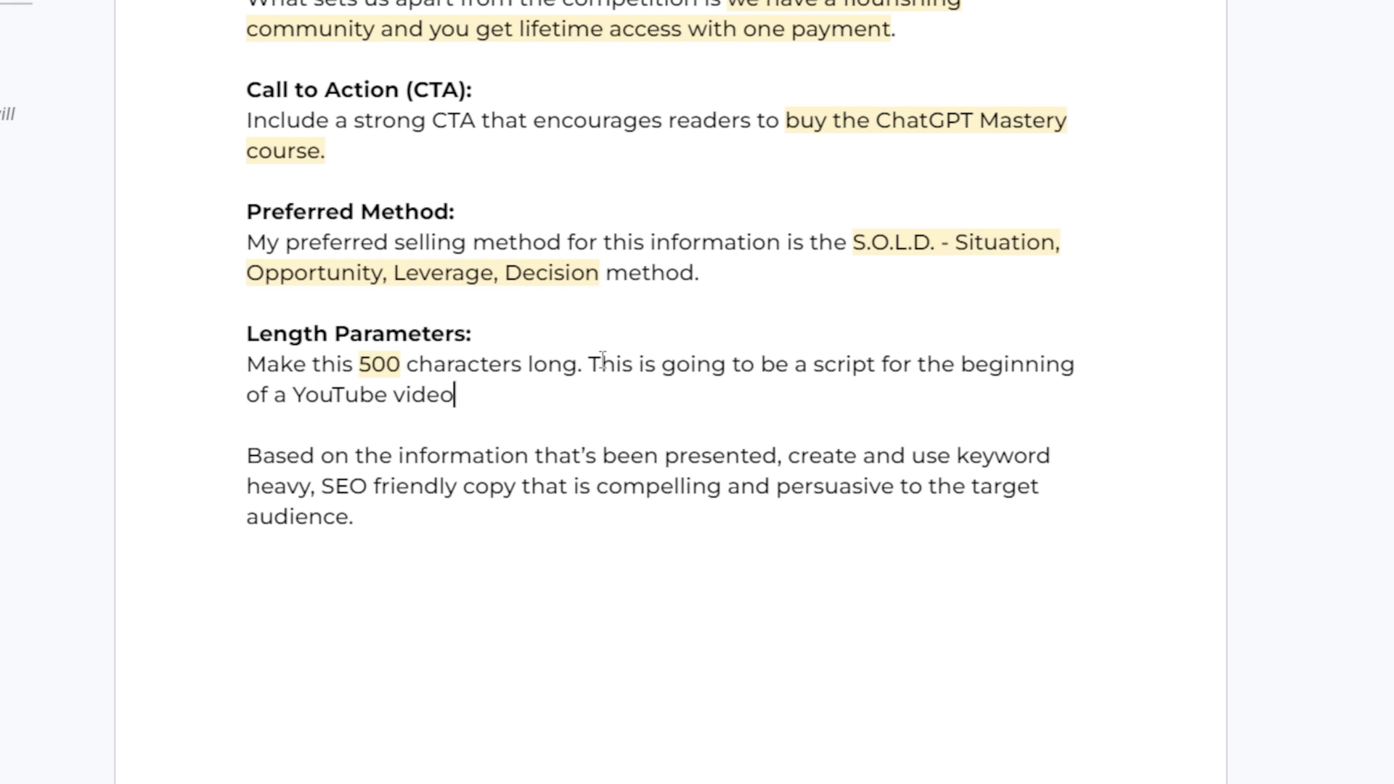
text(.)
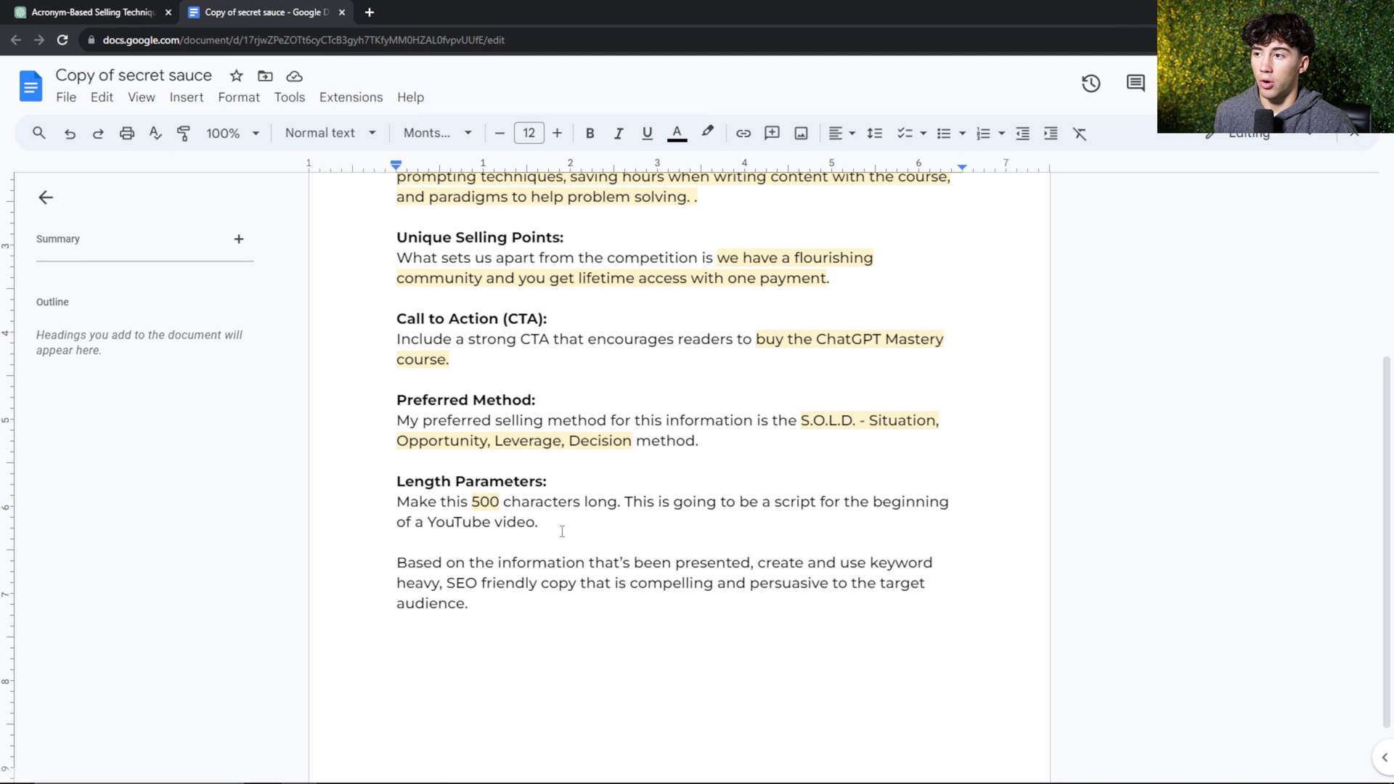
scroll(562, 529, up, 3)
scroll(562, 530, down, 2)
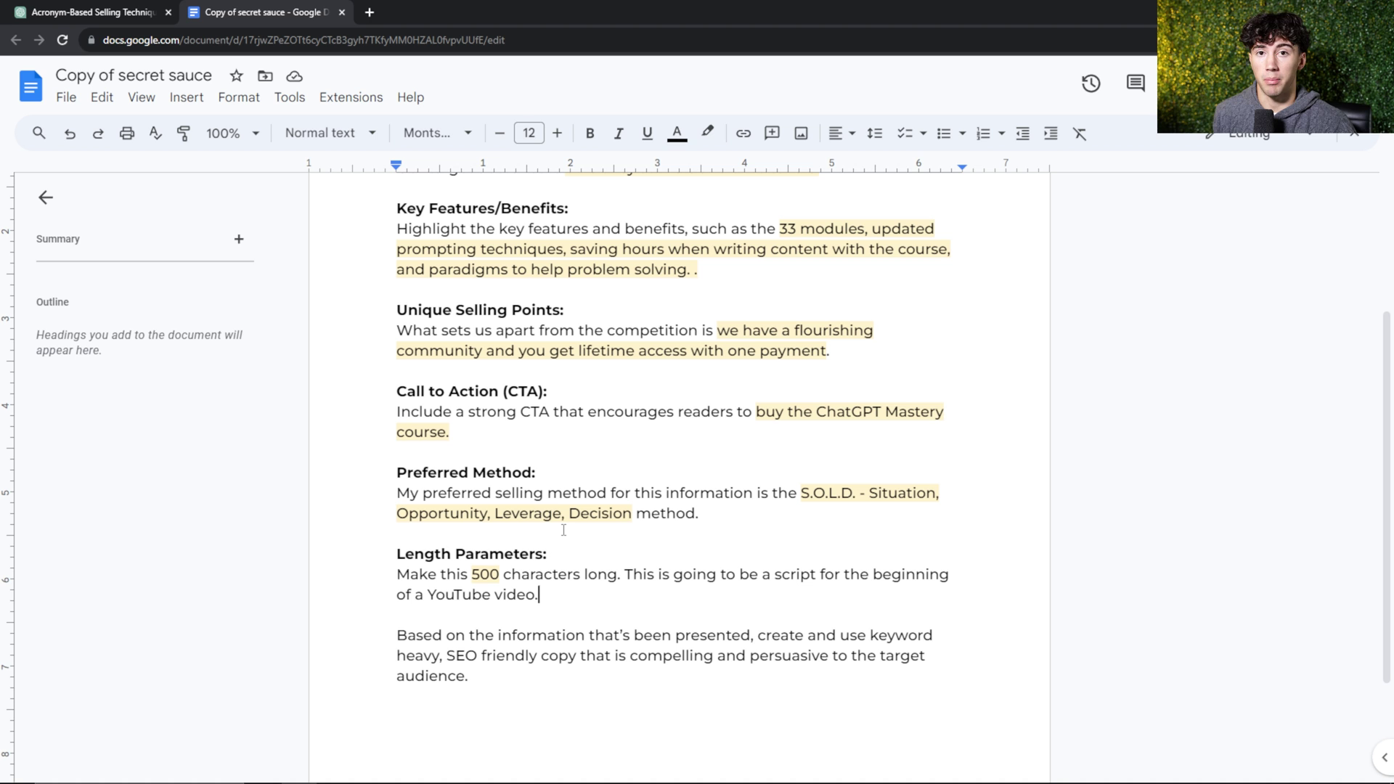
scroll(562, 530, up, 2)
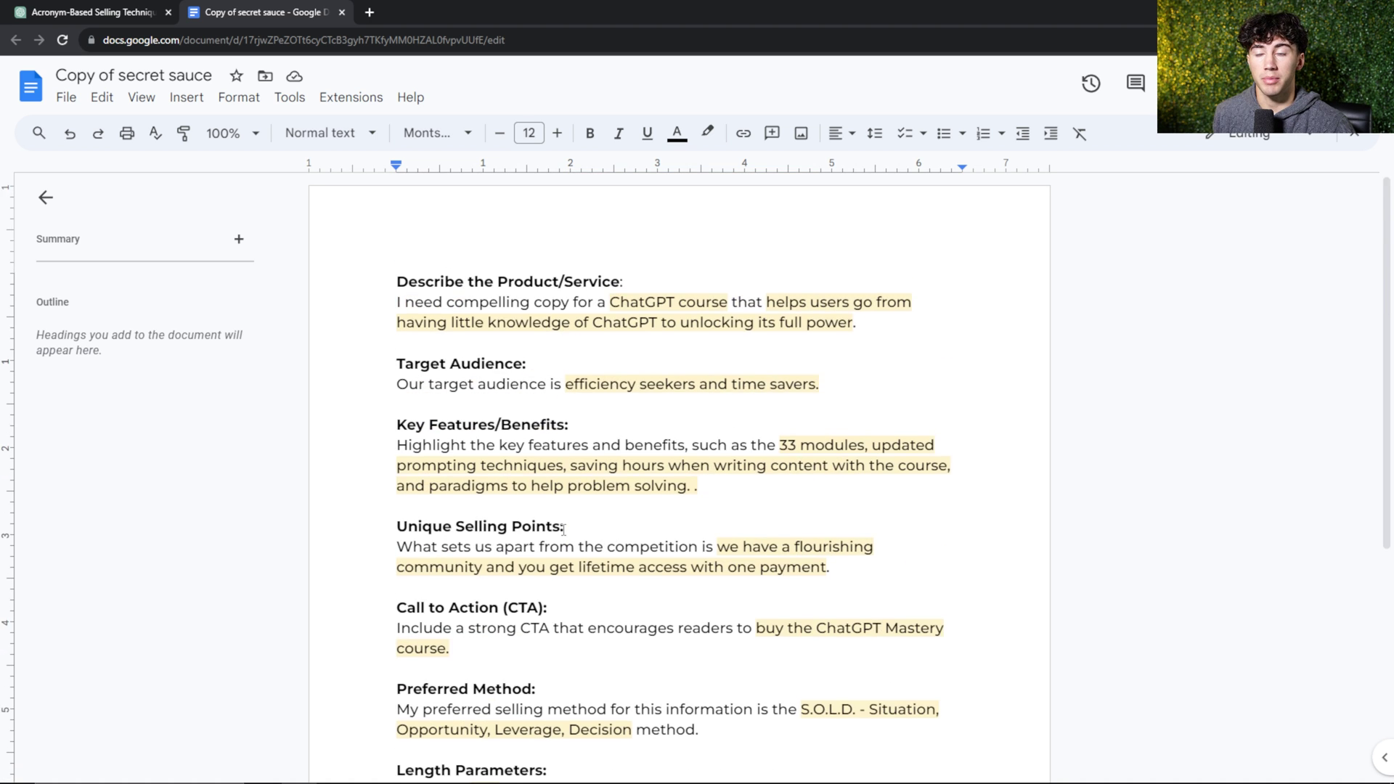
scroll(564, 530, down, 1)
scroll(563, 530, up, 2)
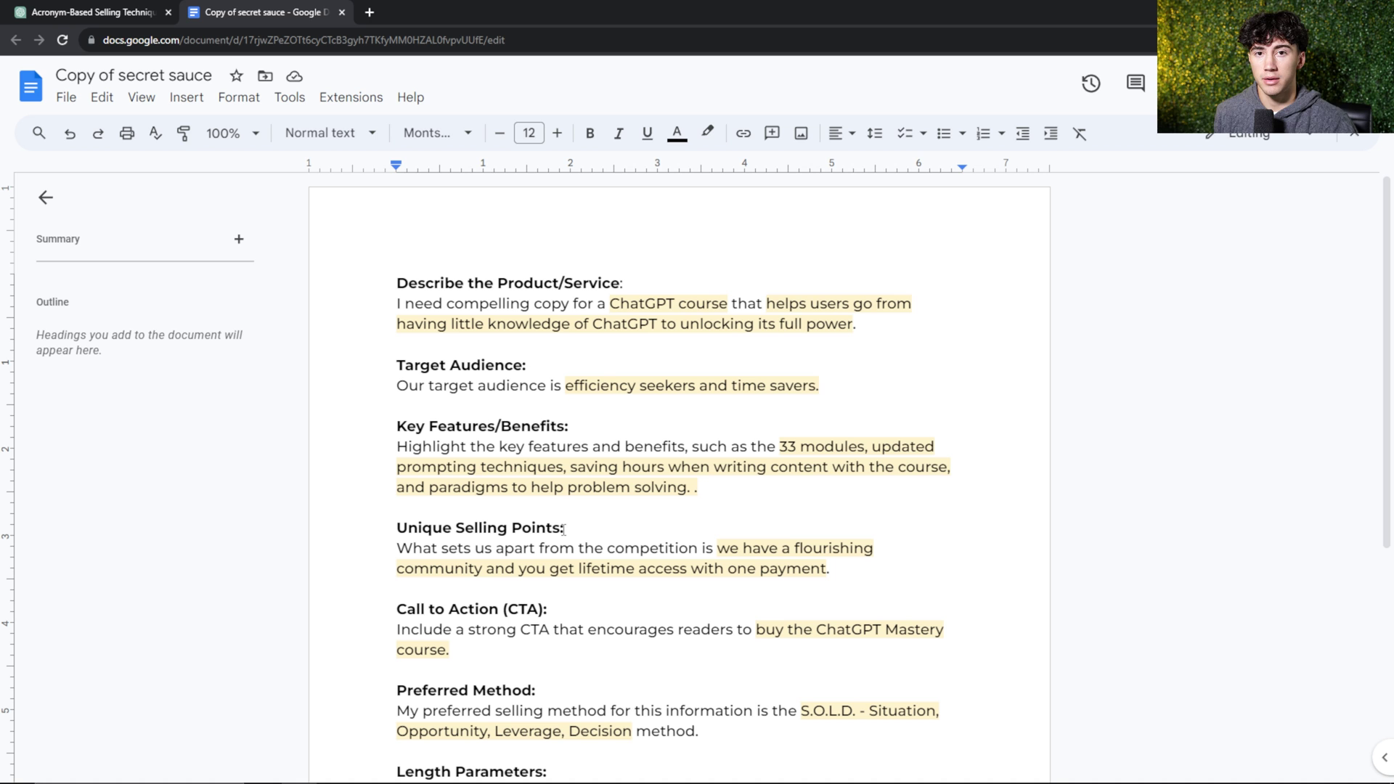
scroll(562, 531, down, 1)
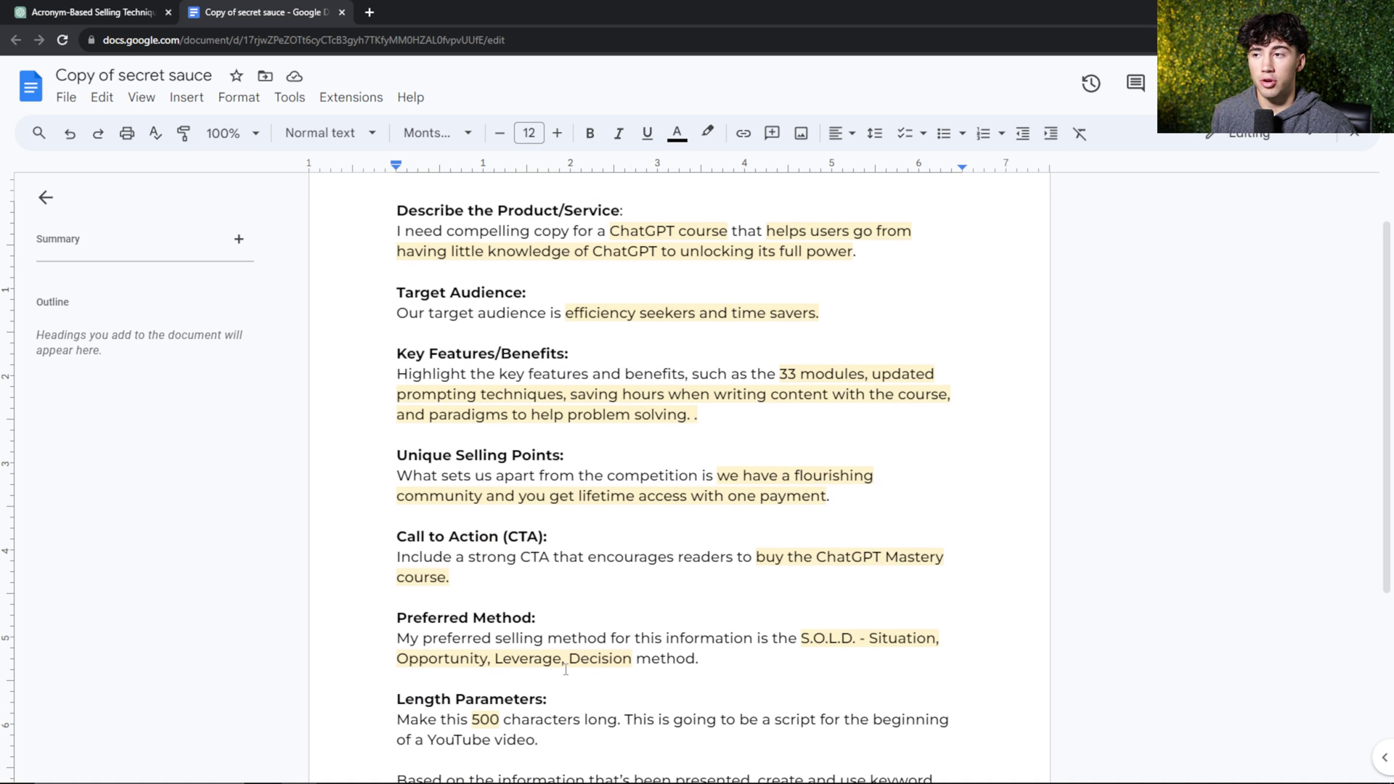
scroll(566, 670, down, 2)
drag(927, 672, 396, 183)
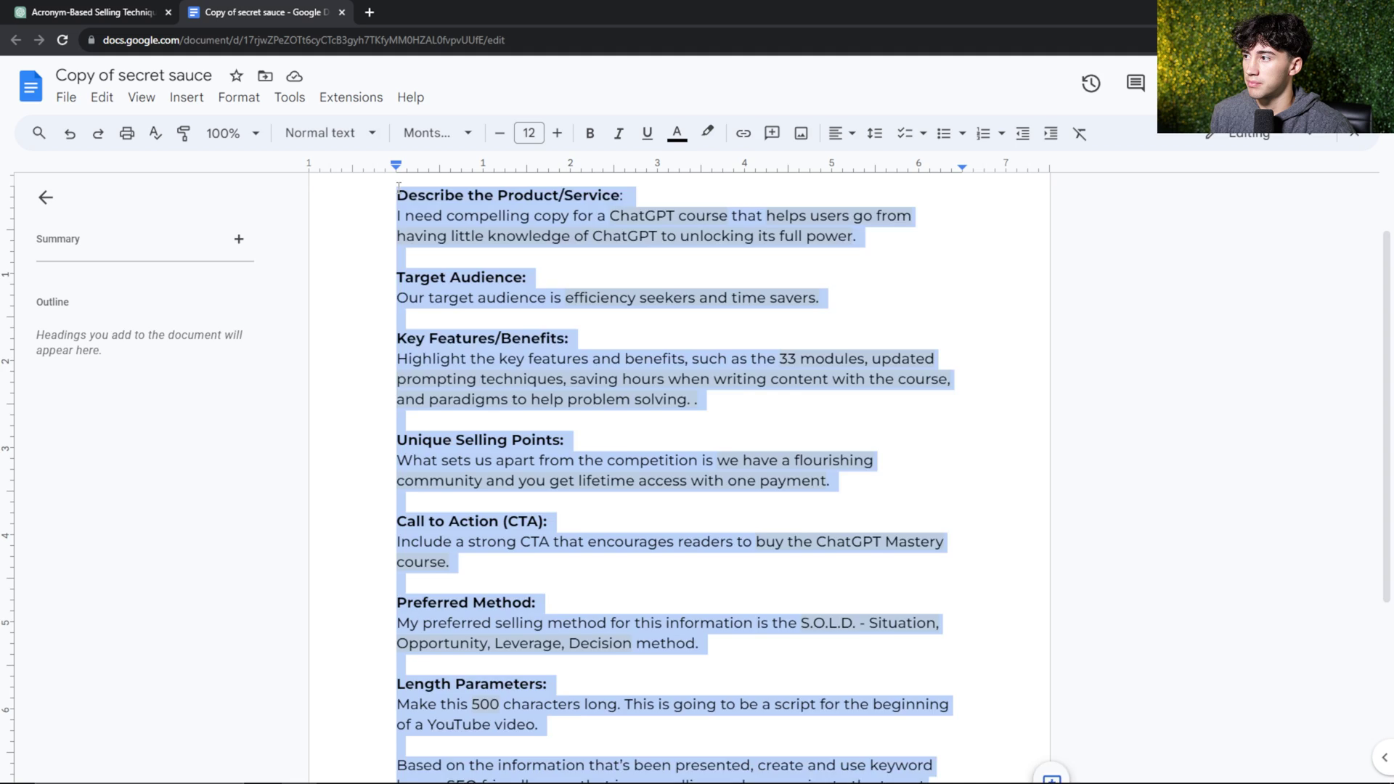
Start a new chat and enable the copywriter custom instructions for new chats, saving them
click(109, 13)
click(54, 84)
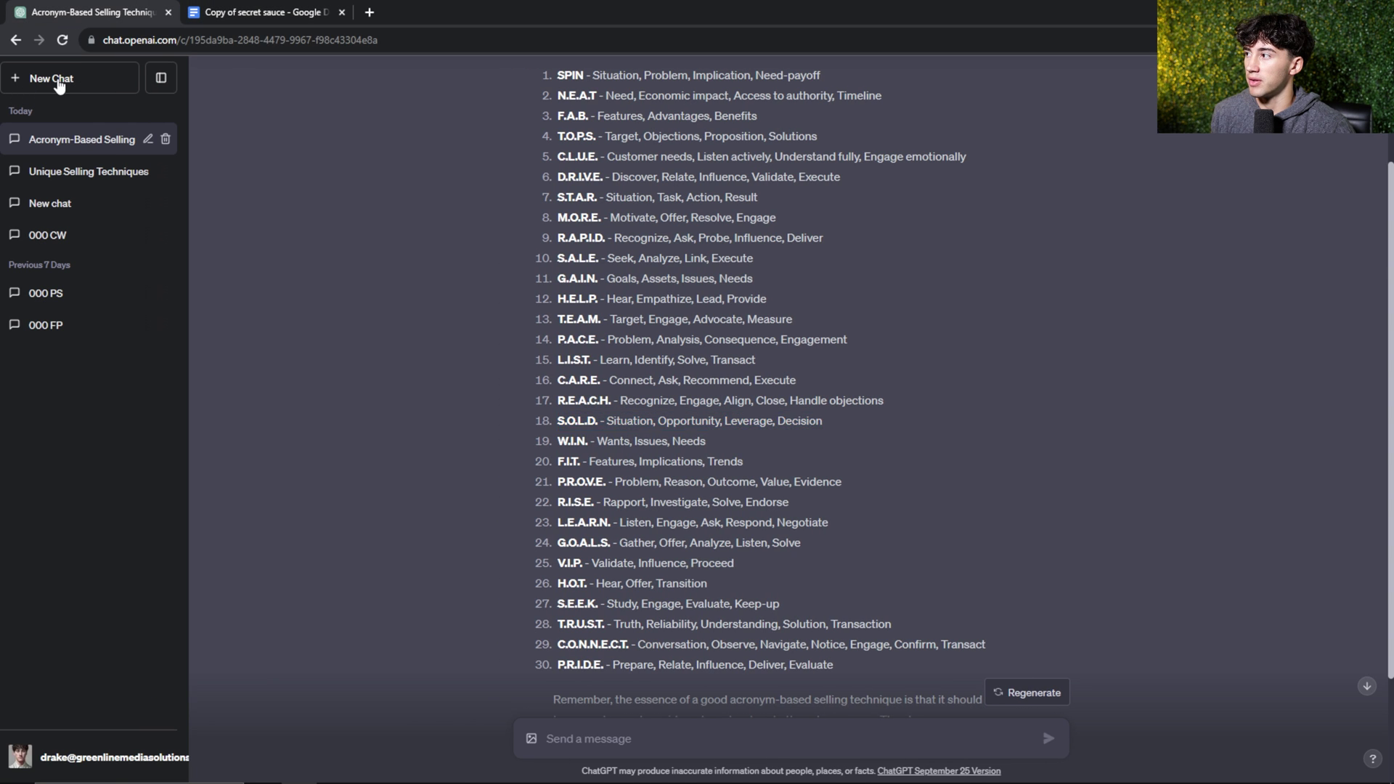
click(140, 759)
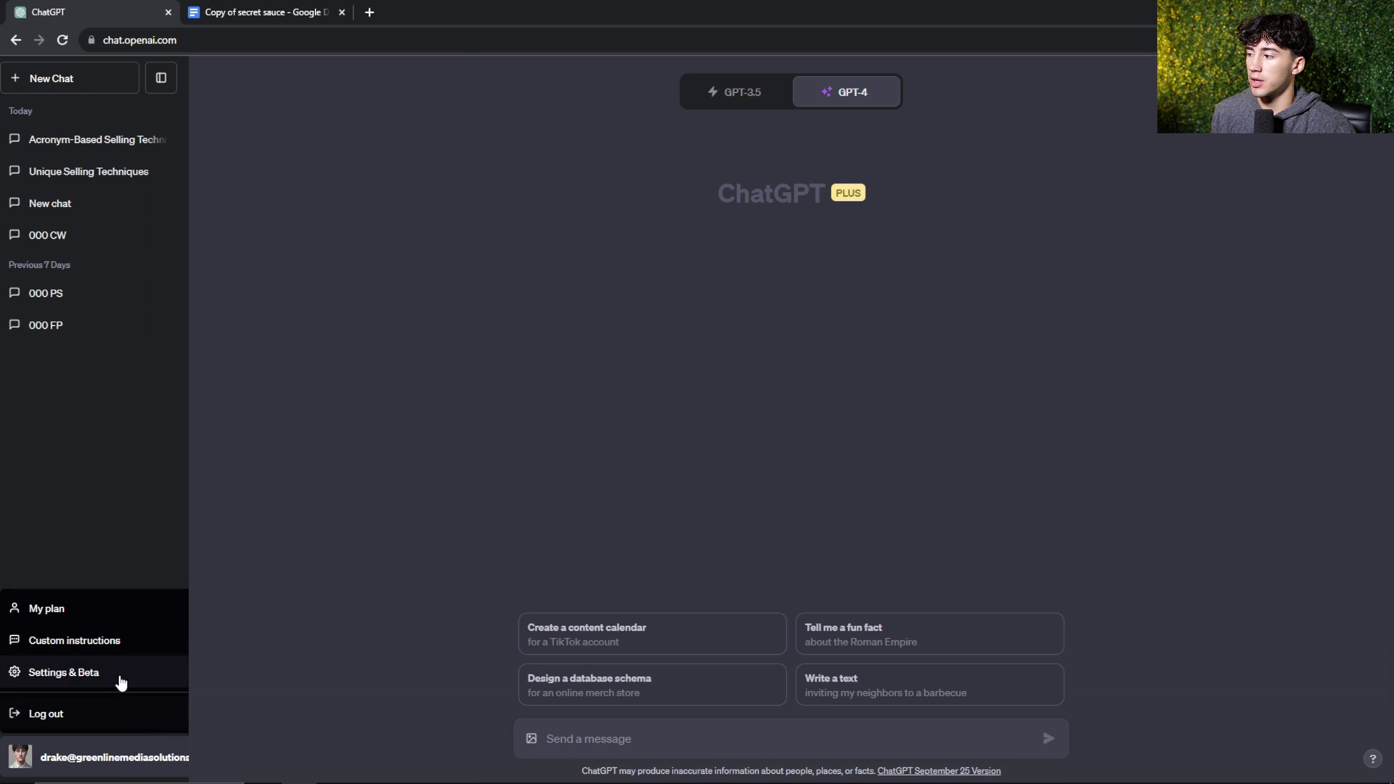
click(110, 640)
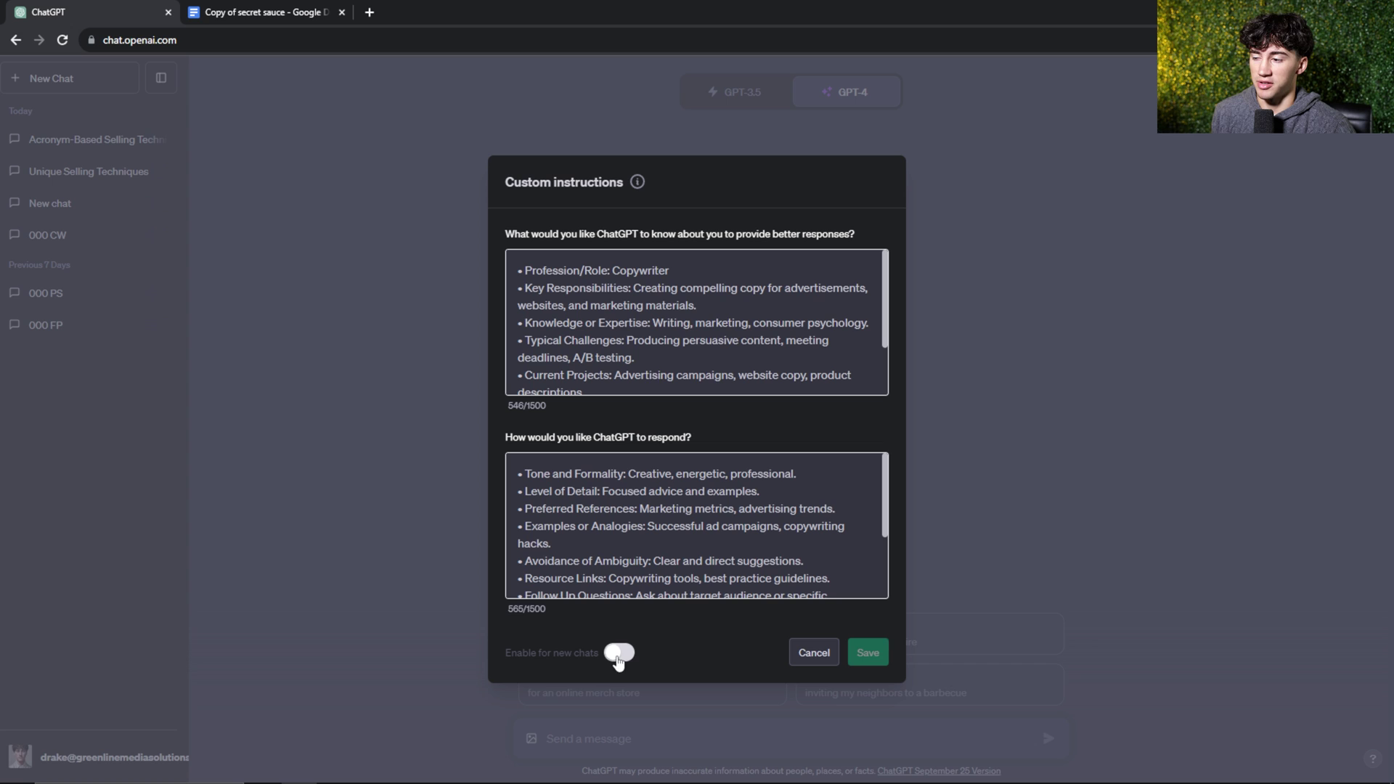
click(620, 653)
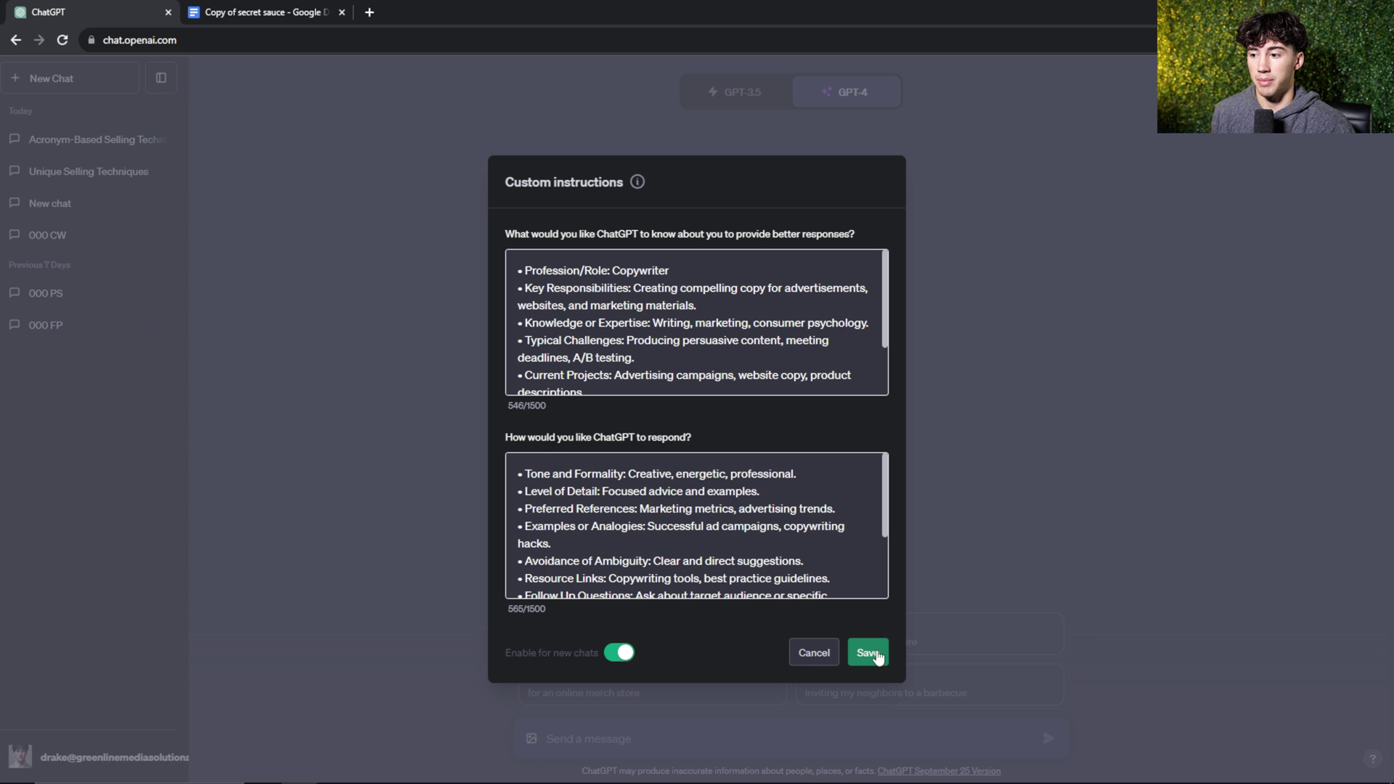
click(849, 656)
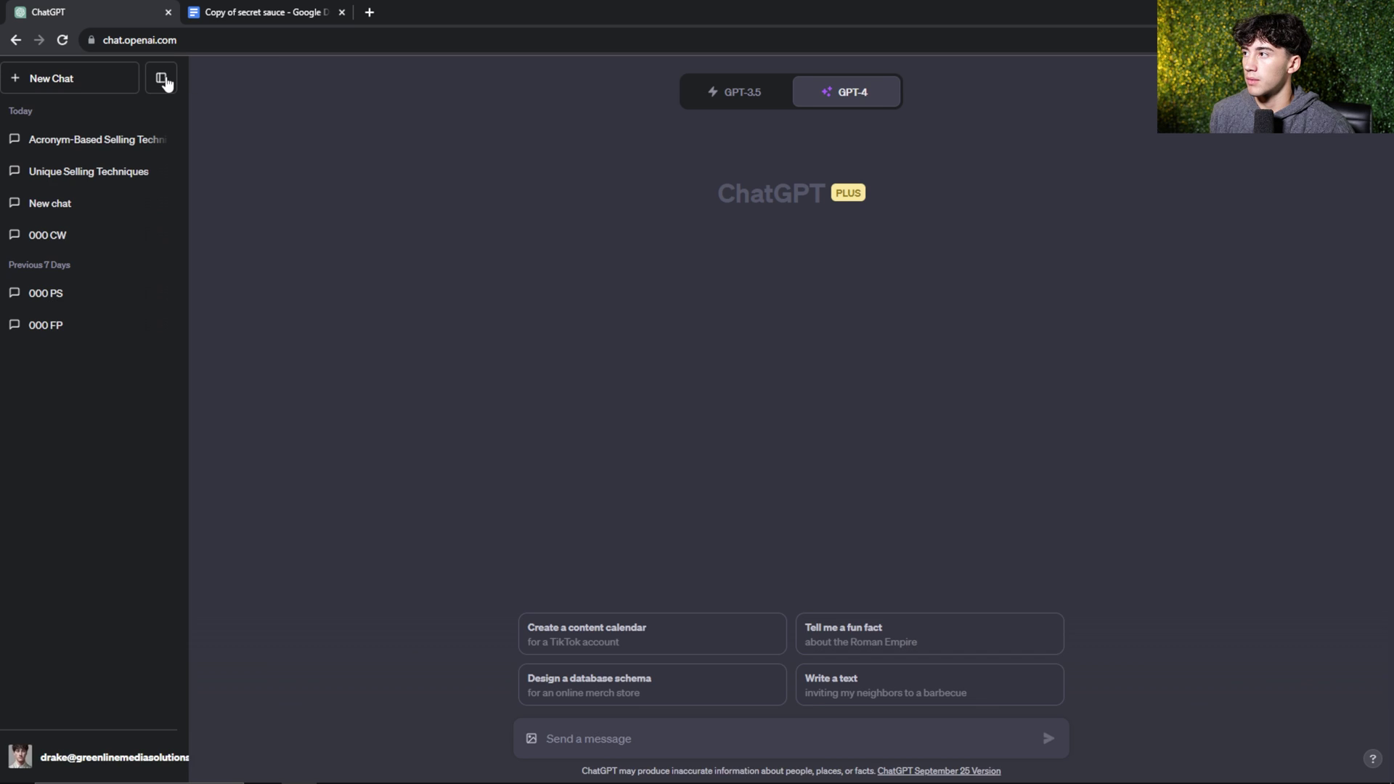
Hide the sidebar and keep GPT-4 as the model for the new chat
click(162, 77)
mouse_move(752, 91)
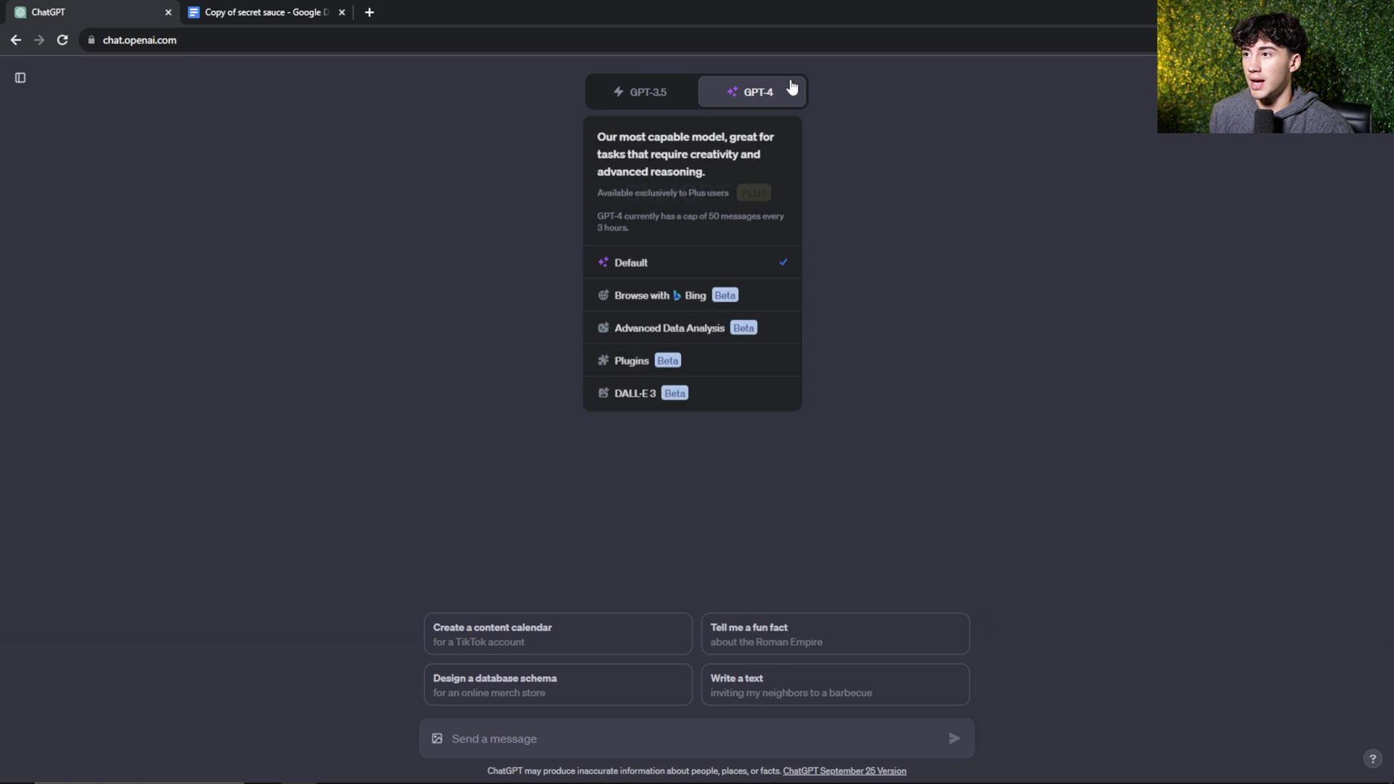
click(638, 96)
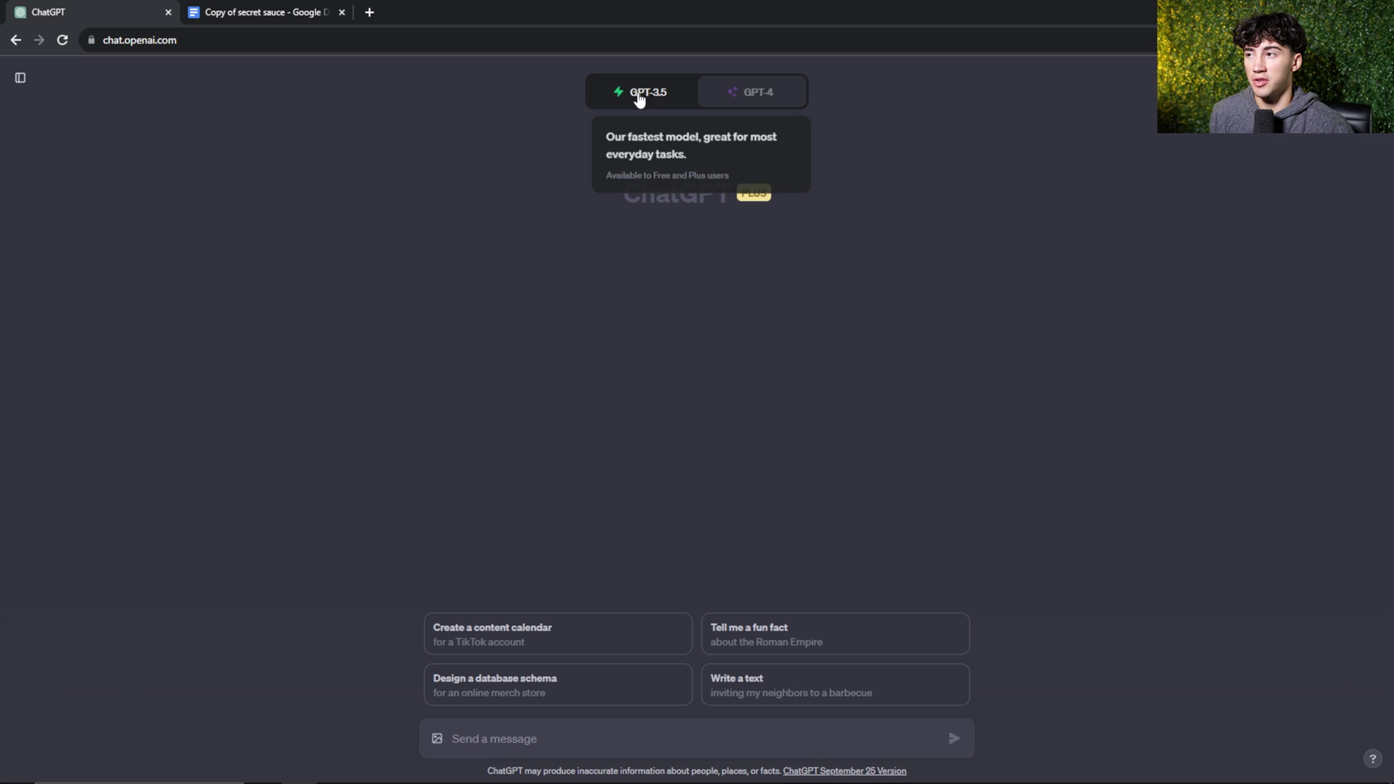
click(750, 102)
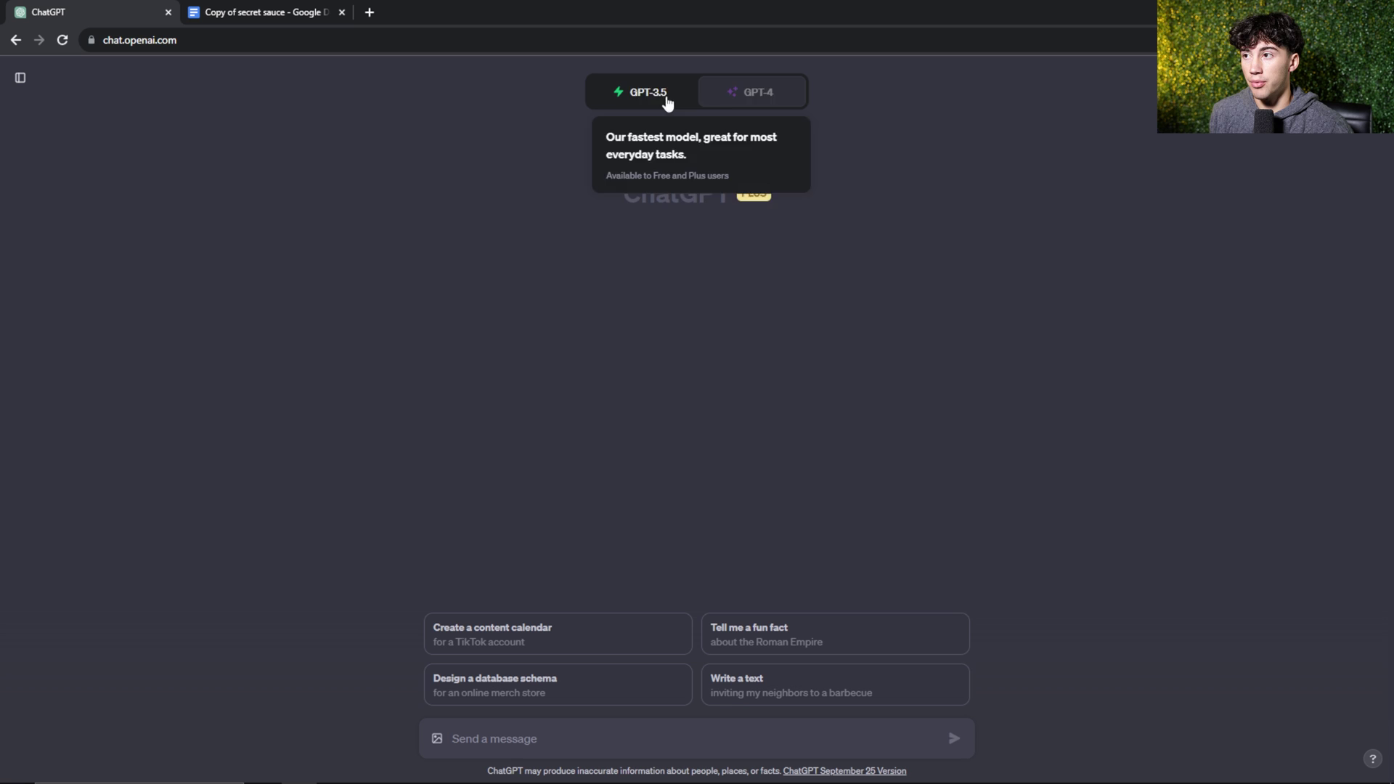
click(581, 735)
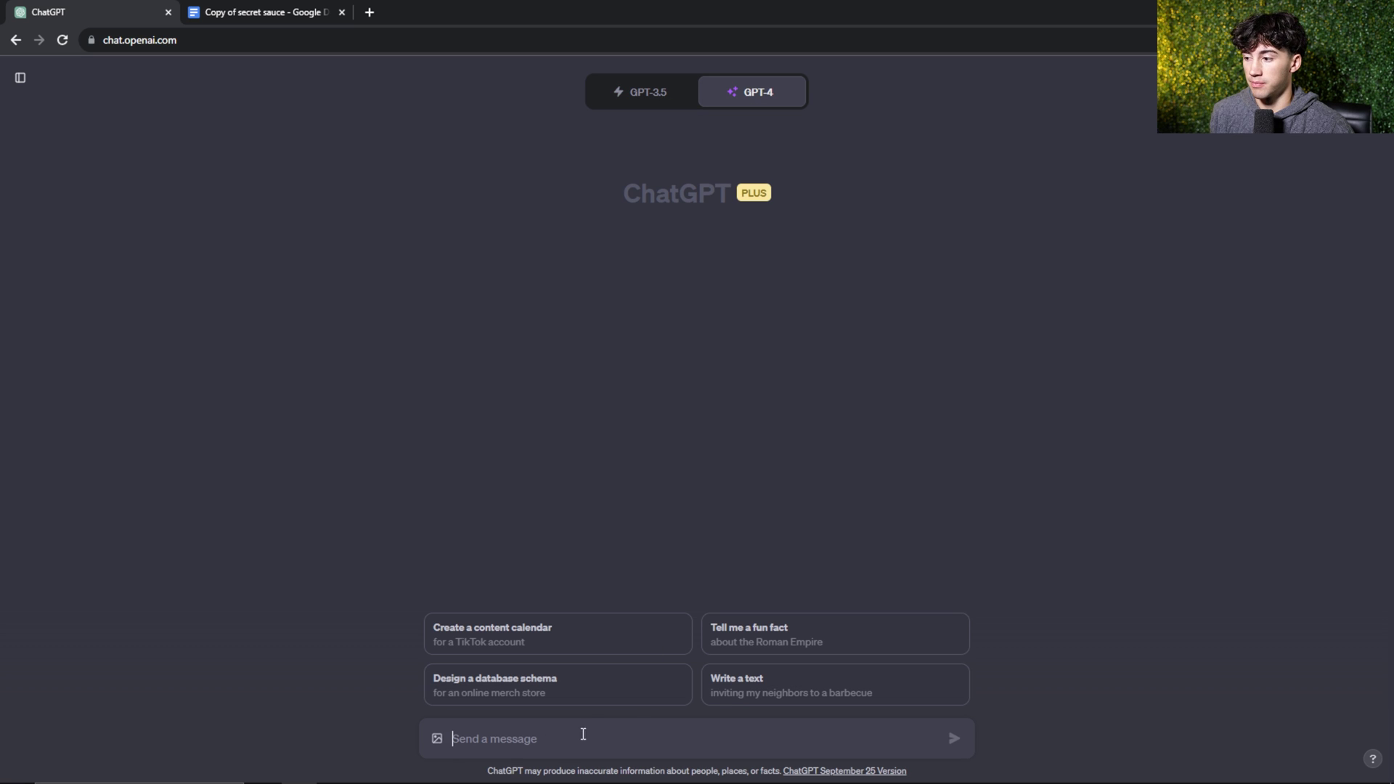
Paste the full S.O.L.D. copywriting prompt into the message box and send it to GPT-4
key(ctrl+v)
scroll(604, 714, up, 10)
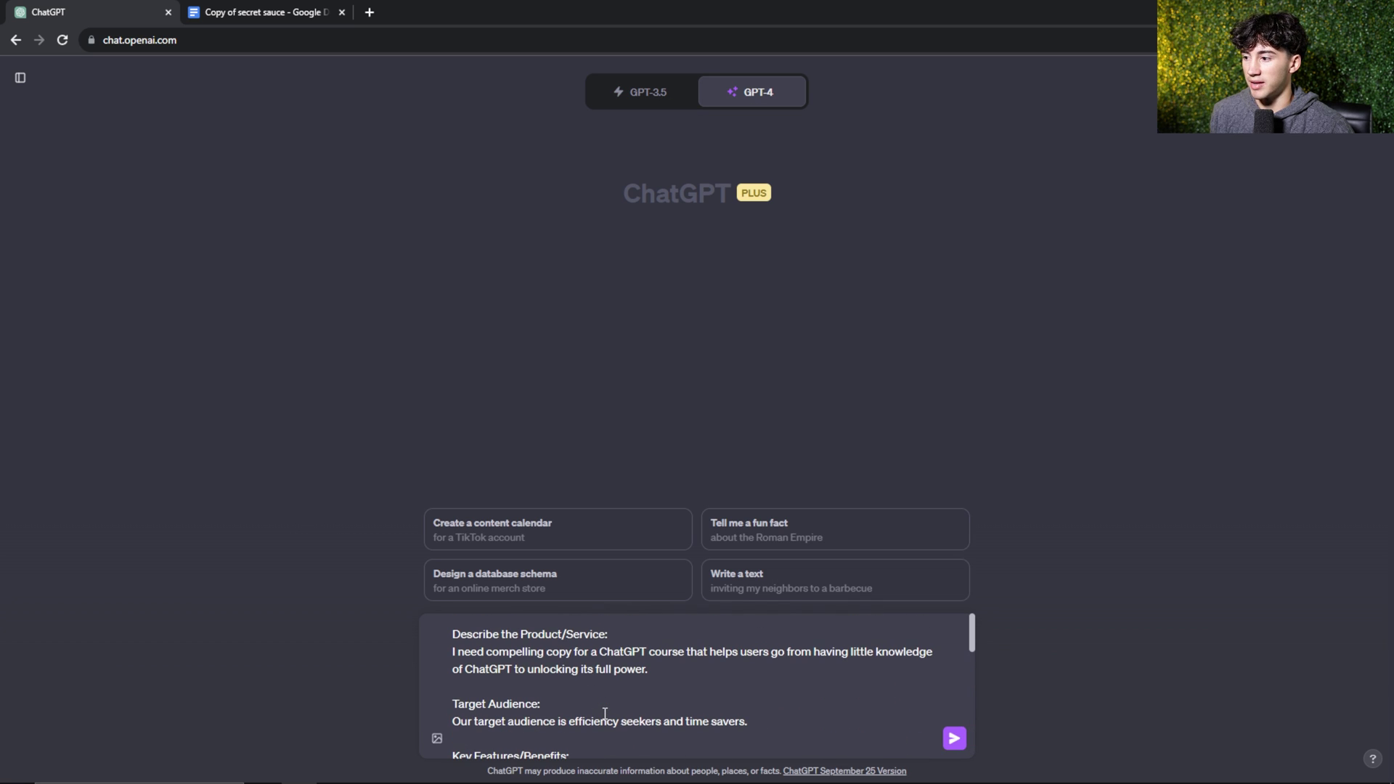
click(267, 12)
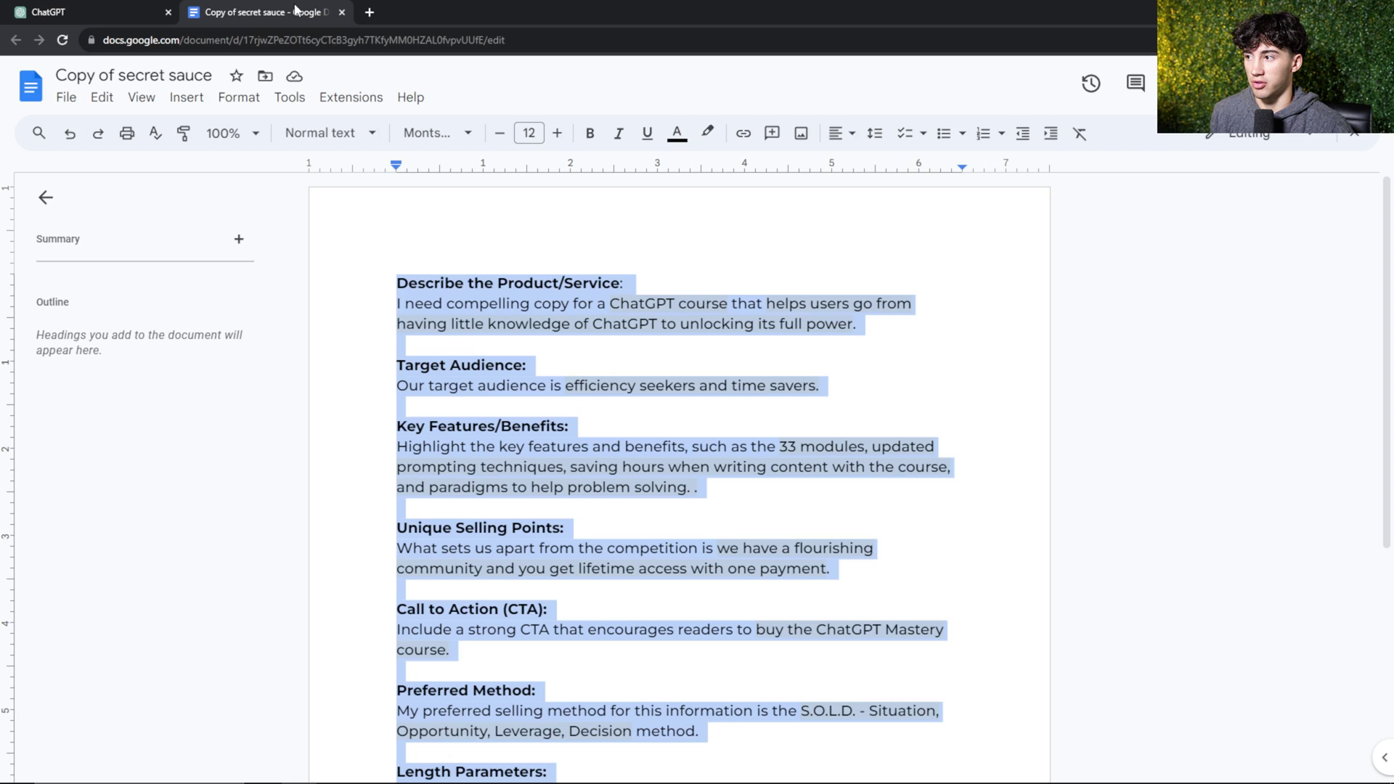
click(131, 12)
scroll(976, 692, down, 2)
scroll(977, 693, down, 2)
scroll(977, 692, down, 2)
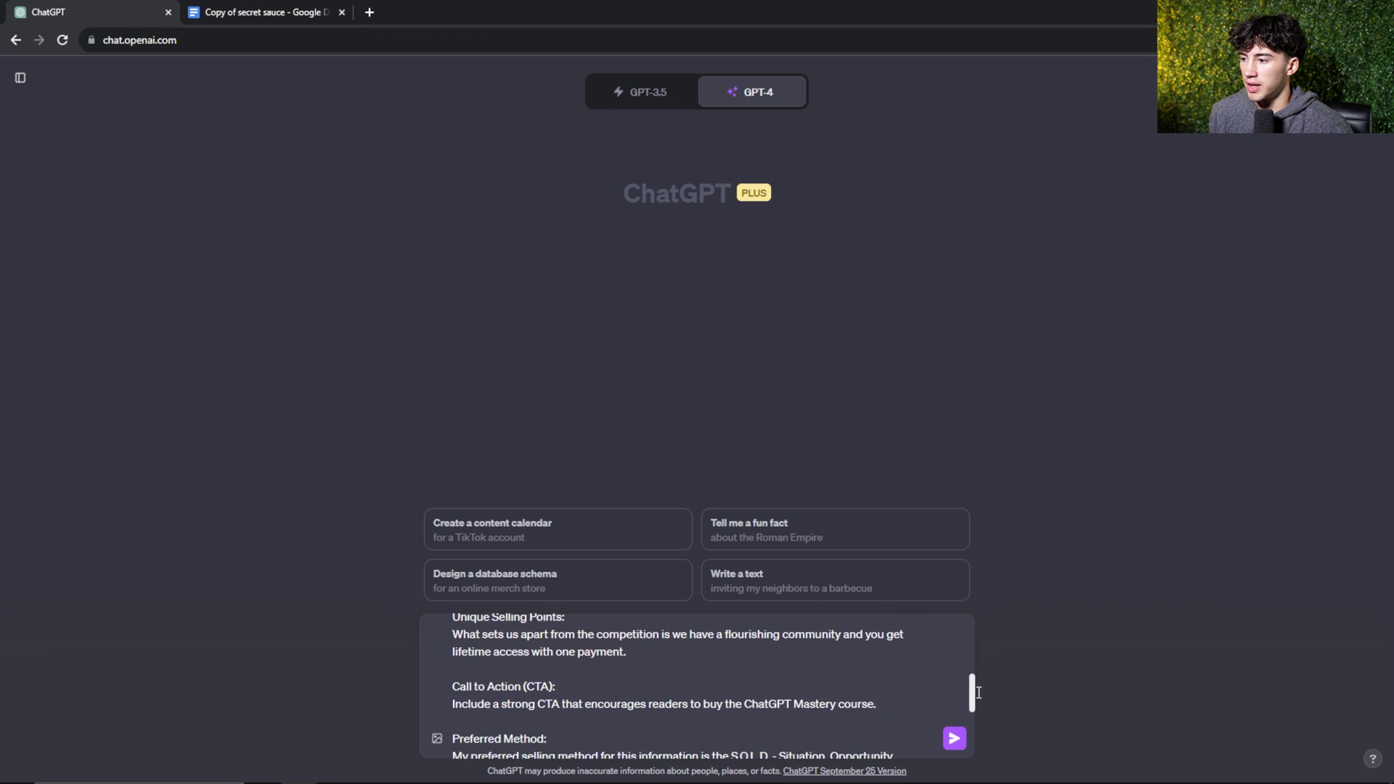
drag(977, 692, 974, 738)
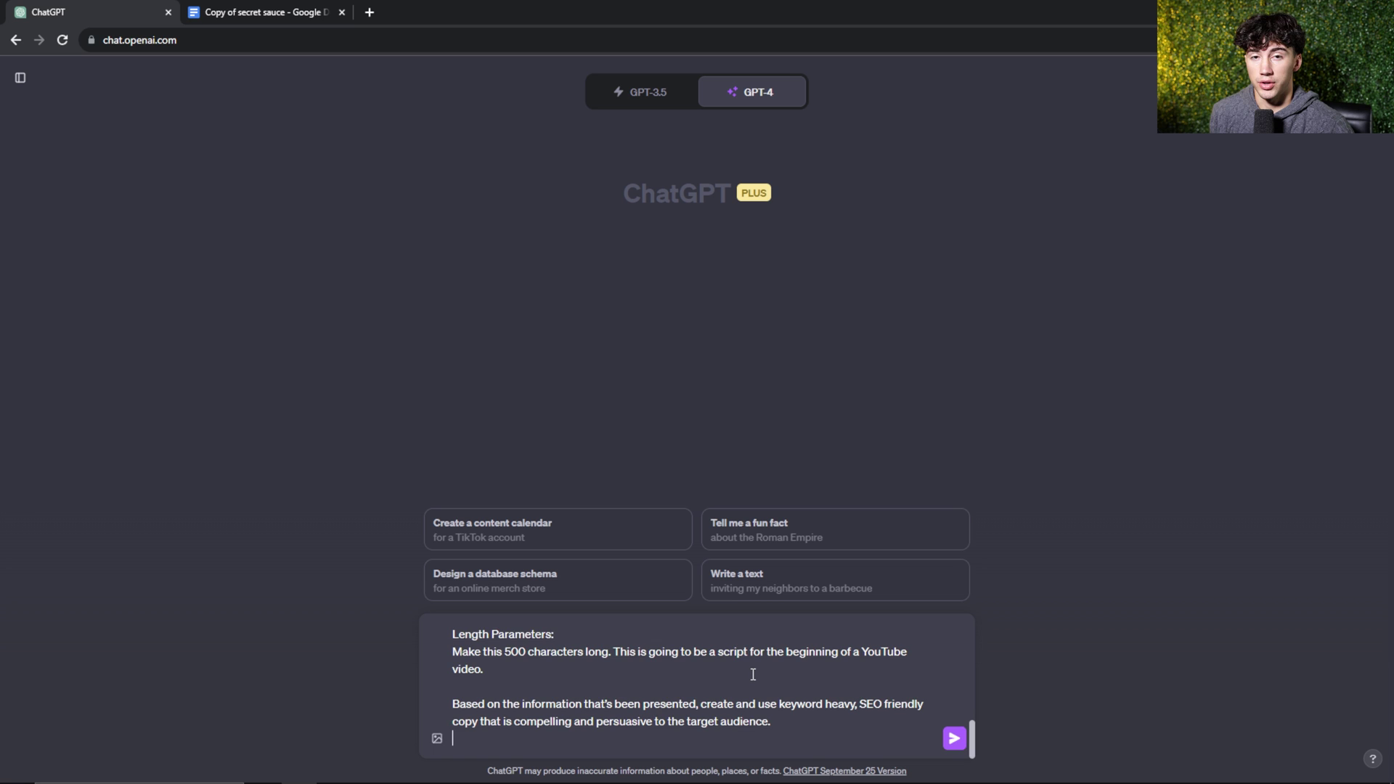
scroll(752, 674, up, 5)
scroll(752, 675, up, 5)
scroll(753, 674, up, 1)
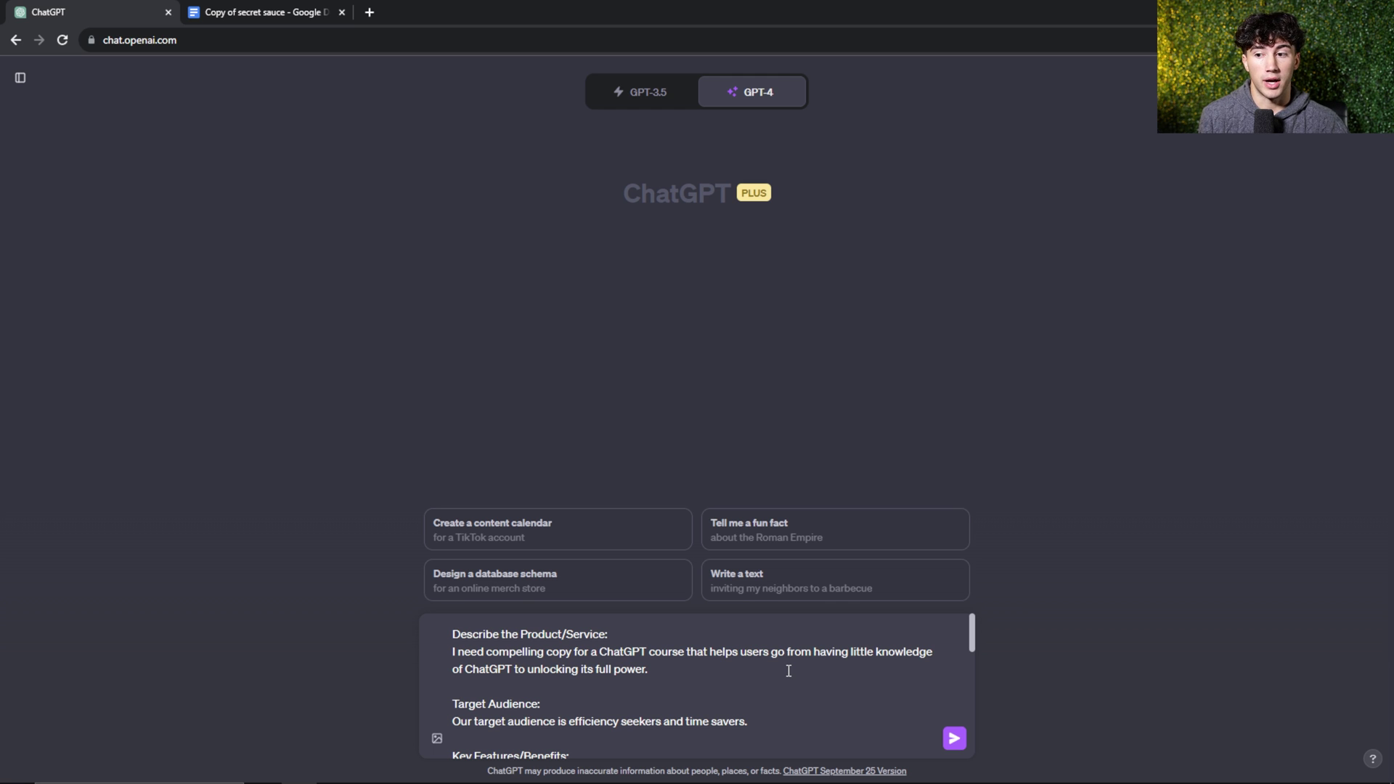
click(952, 741)
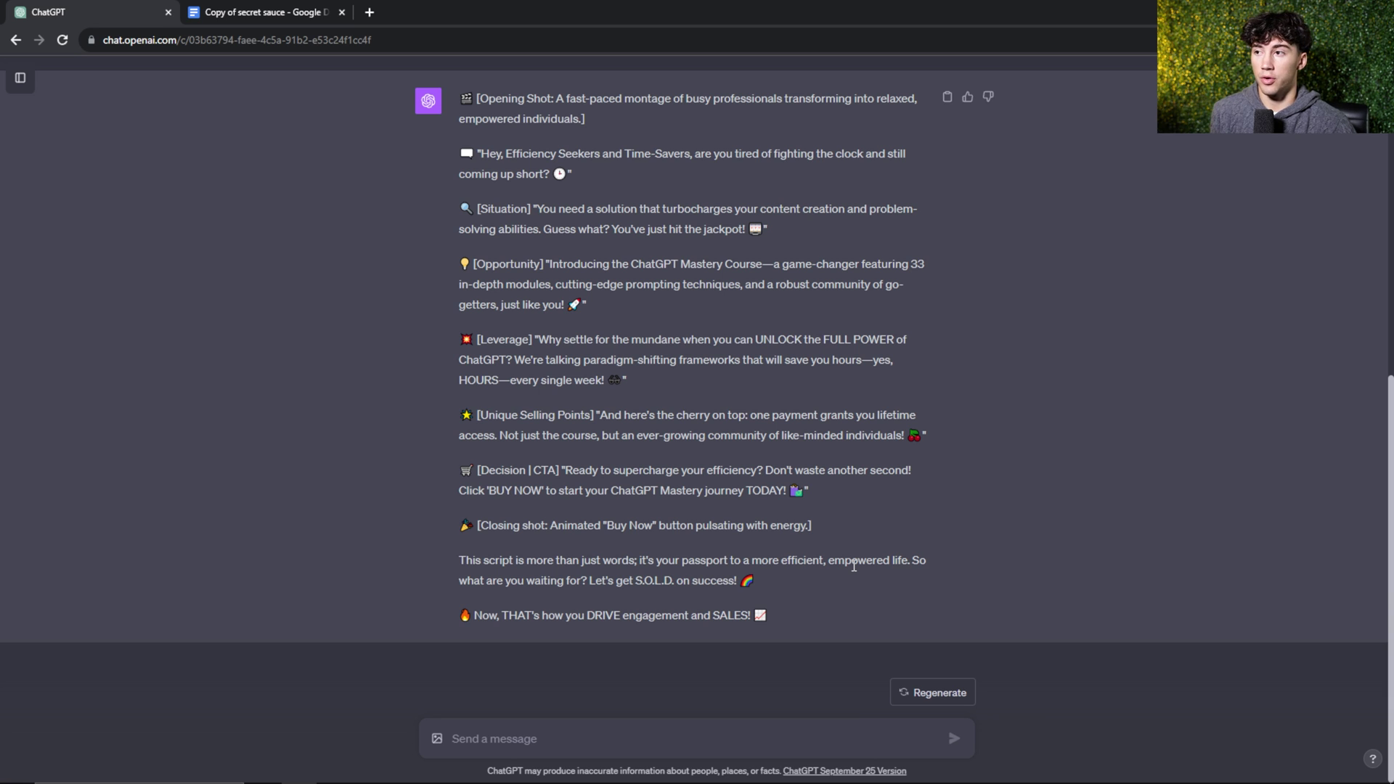
scroll(853, 565, up, 1)
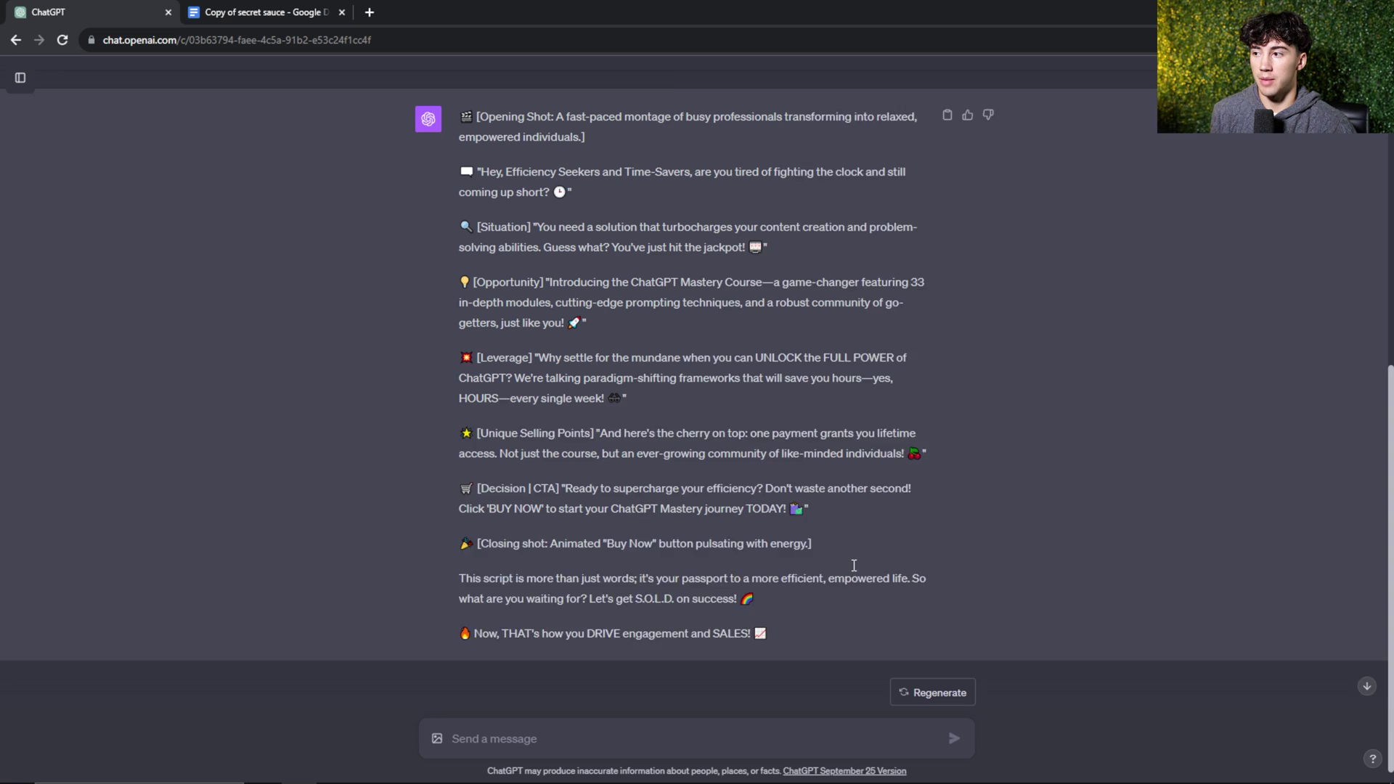
scroll(853, 564, down, 1)
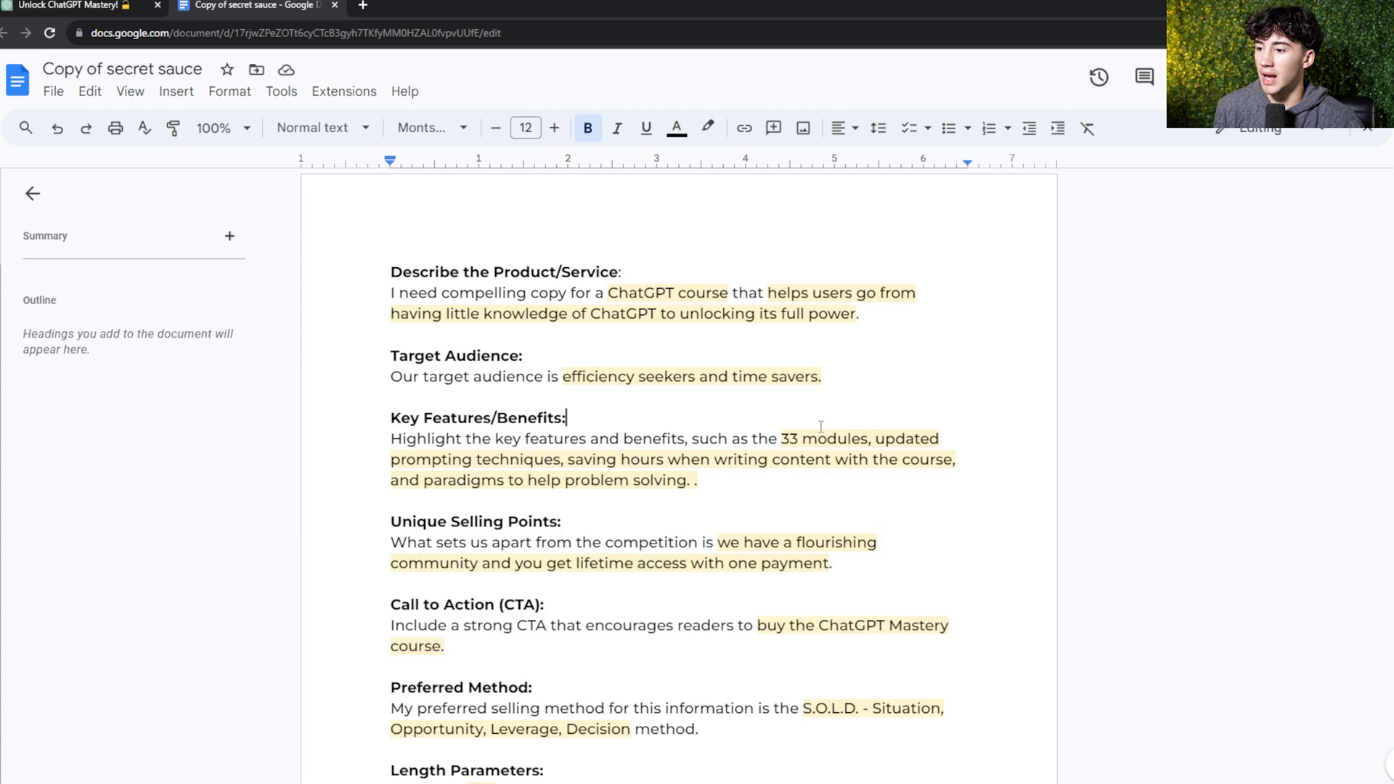
scroll(820, 510, down, 2)
Highlight the S.O.L.D. preferred-method text, including the Decision step, in the Google Doc
drag(800, 493, 804, 517)
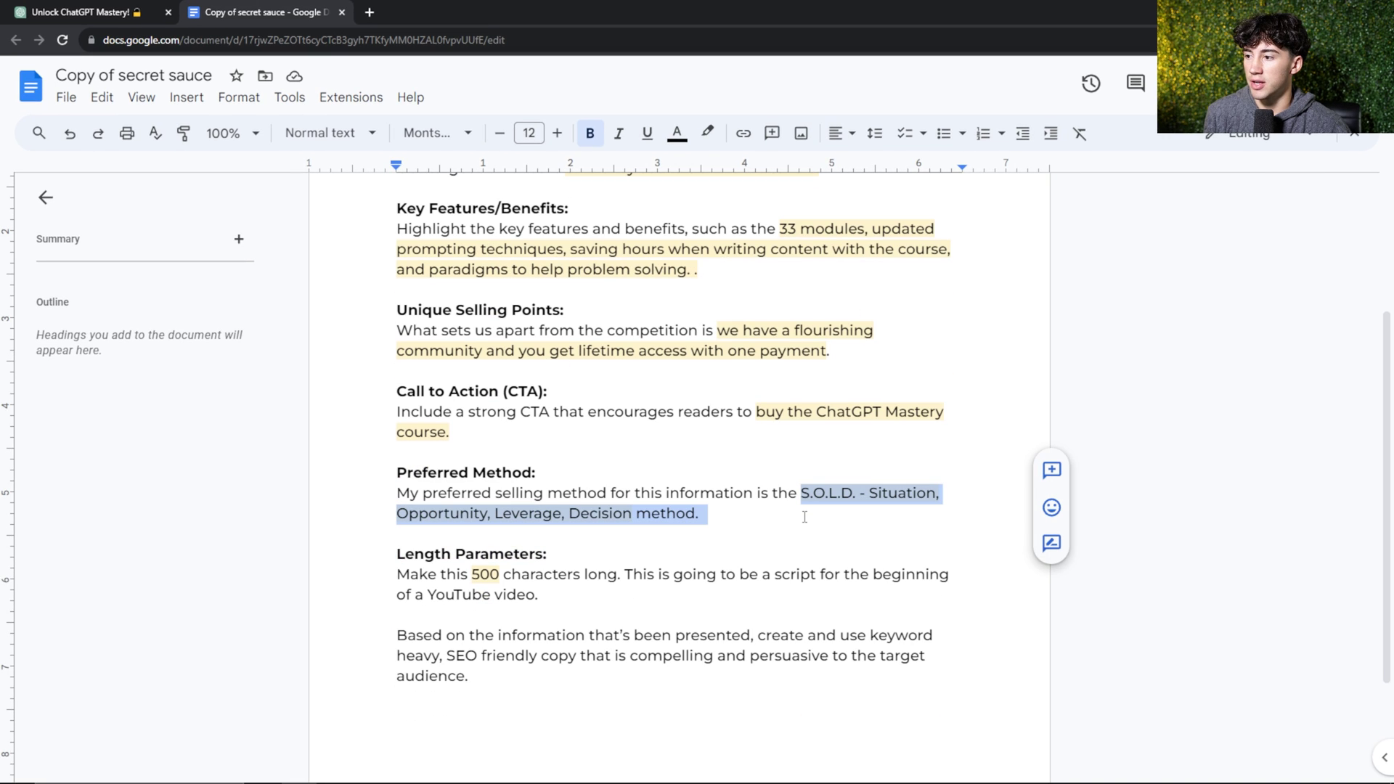
click(808, 492)
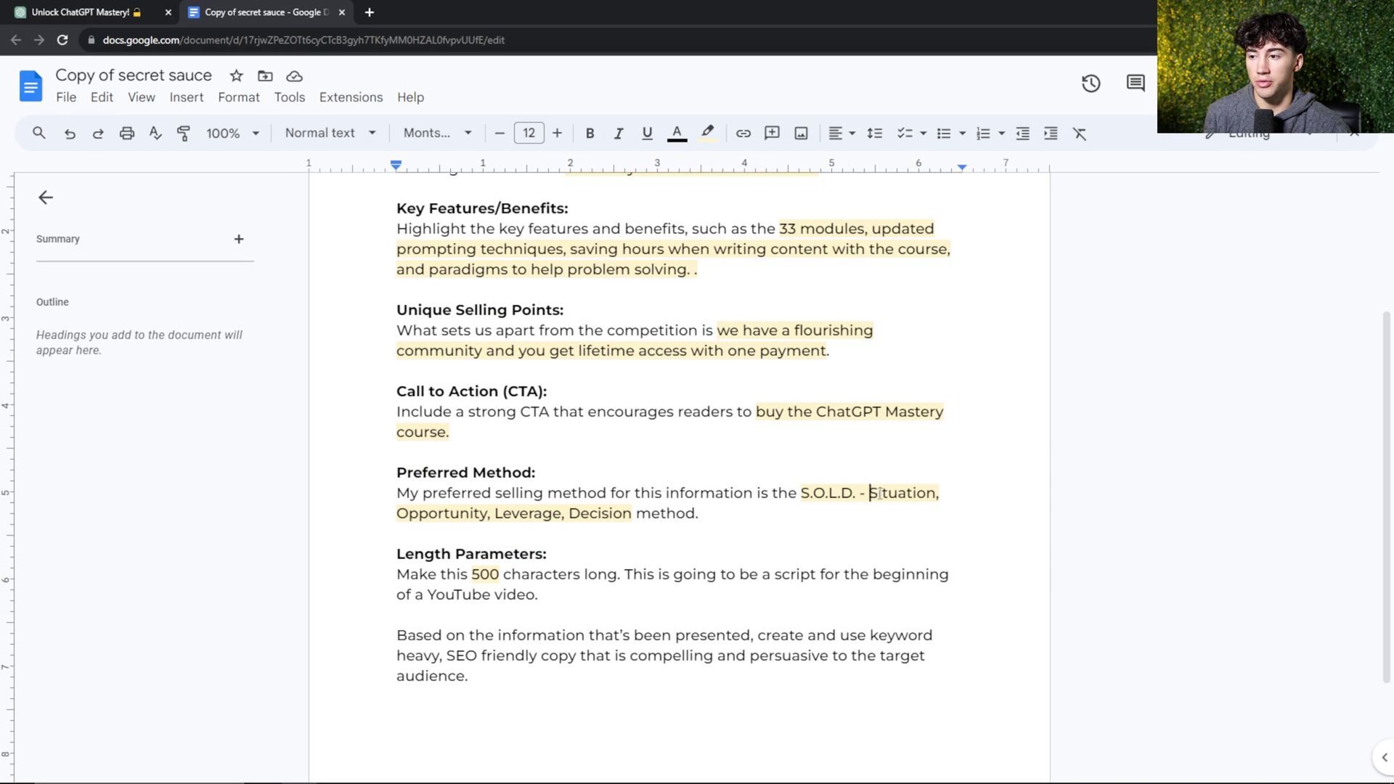
drag(579, 513, 619, 519)
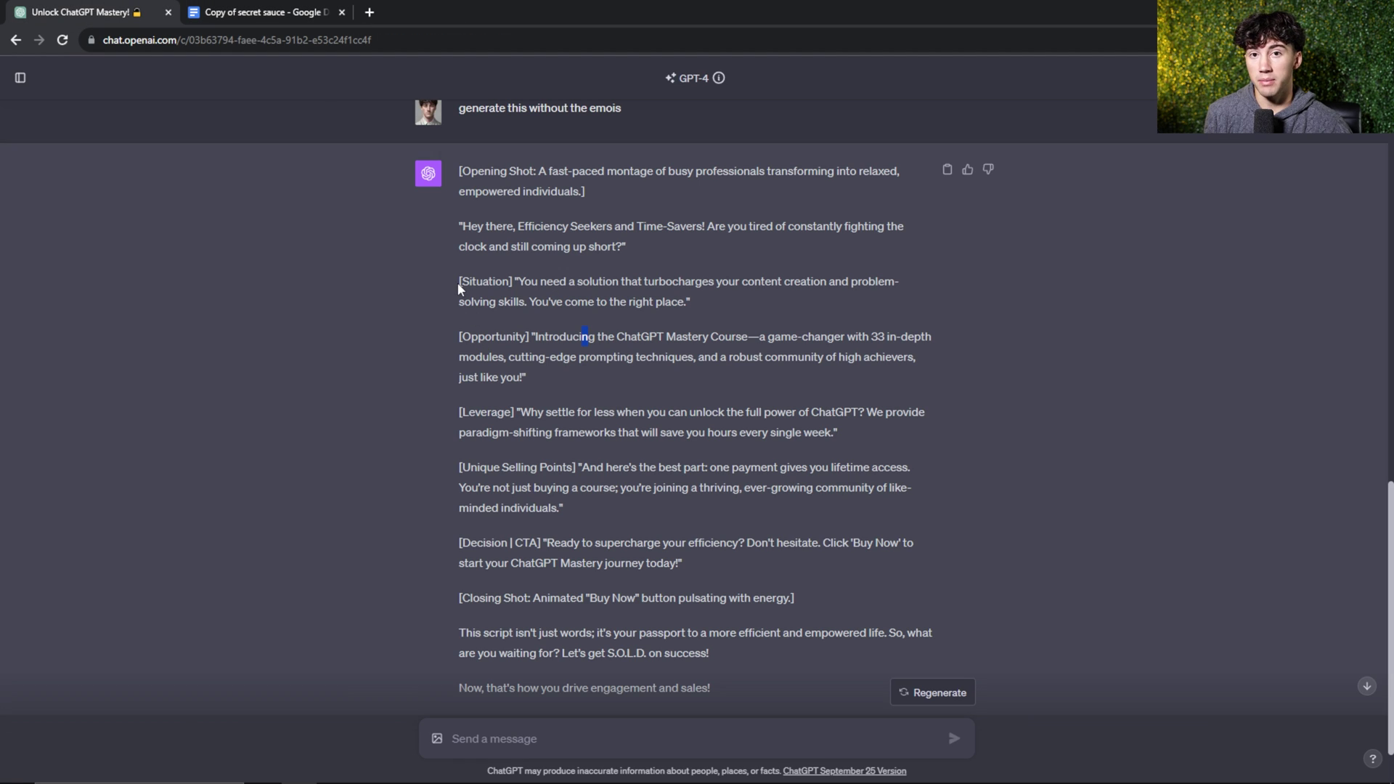
drag(458, 281, 512, 282)
drag(459, 336, 522, 337)
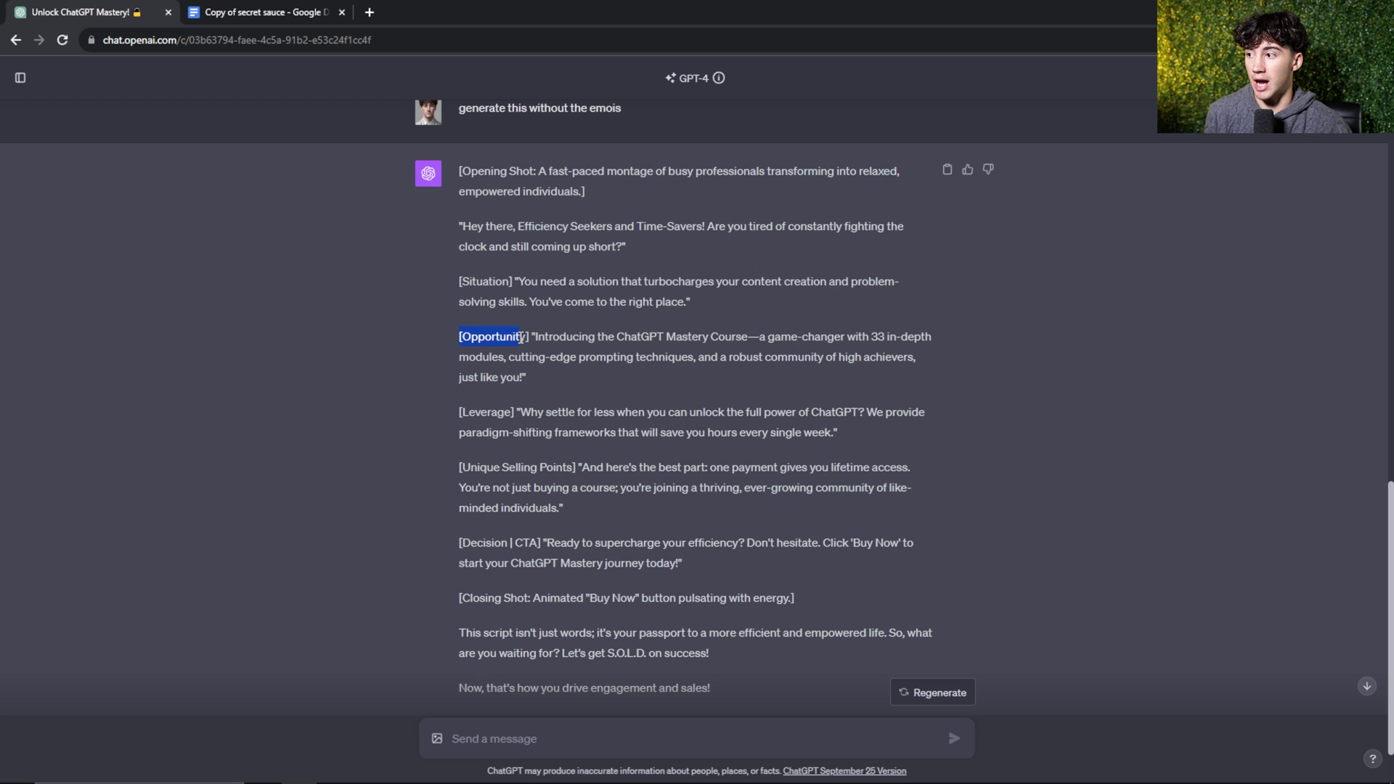
drag(457, 416, 521, 410)
drag(458, 544, 540, 542)
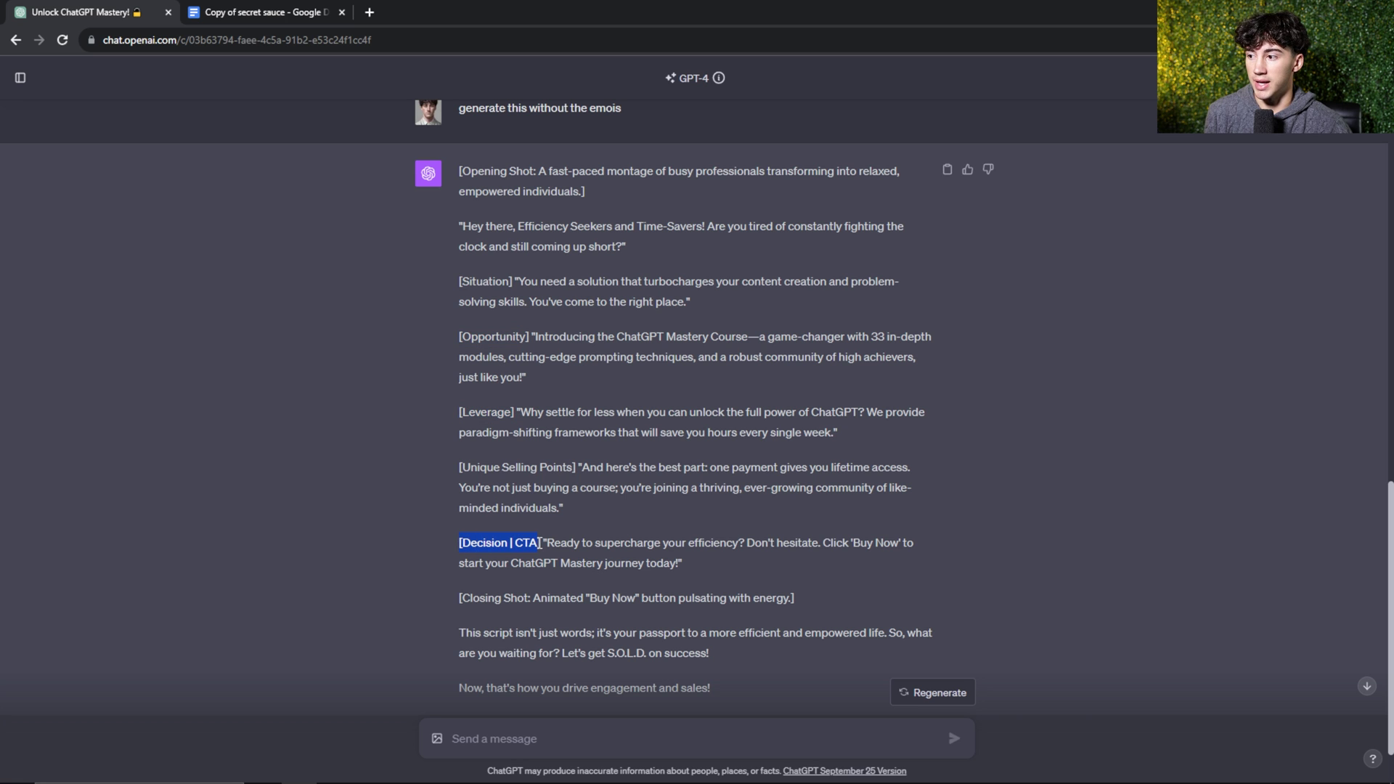
click(555, 540)
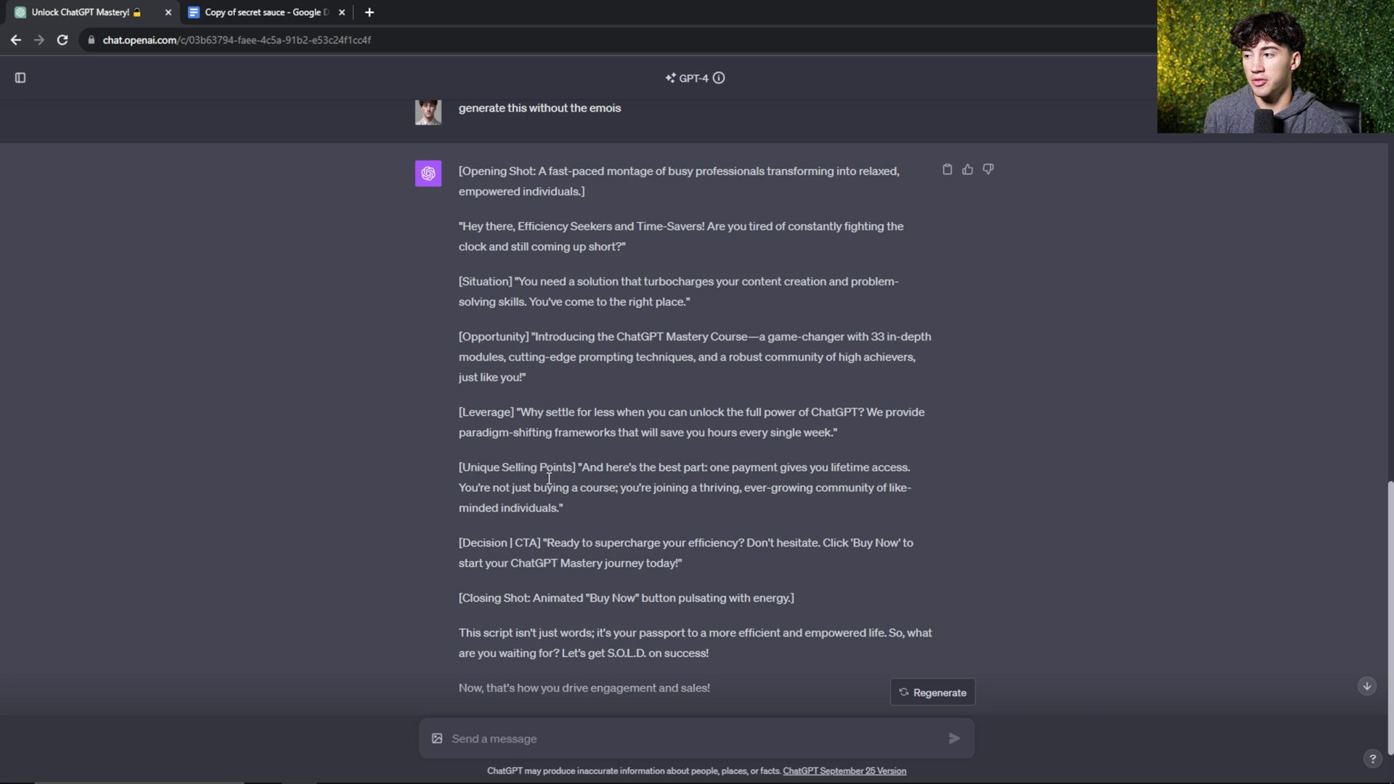
drag(579, 466, 434, 445)
click(290, 11)
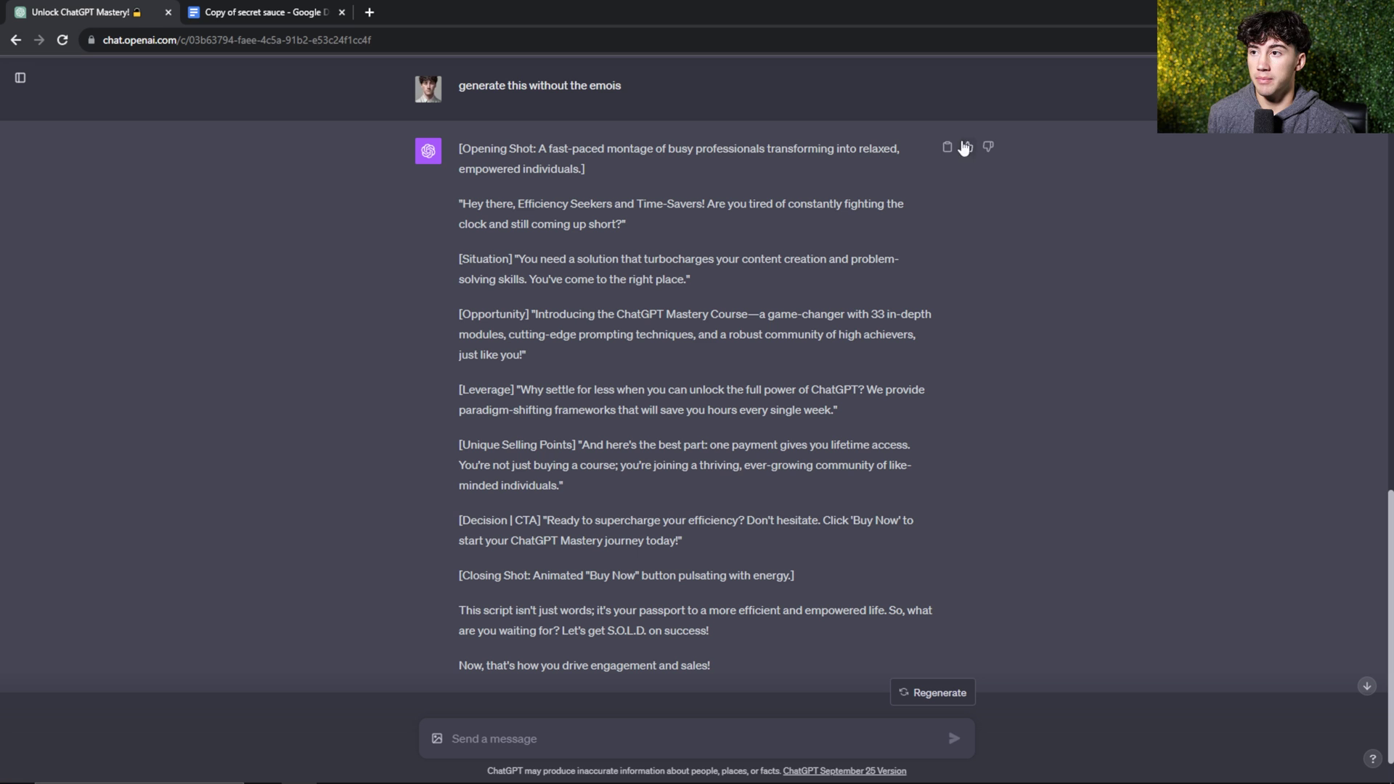
Paste the emoji-free script into the new document and delete the Opening Shot paragraph
click(947, 148)
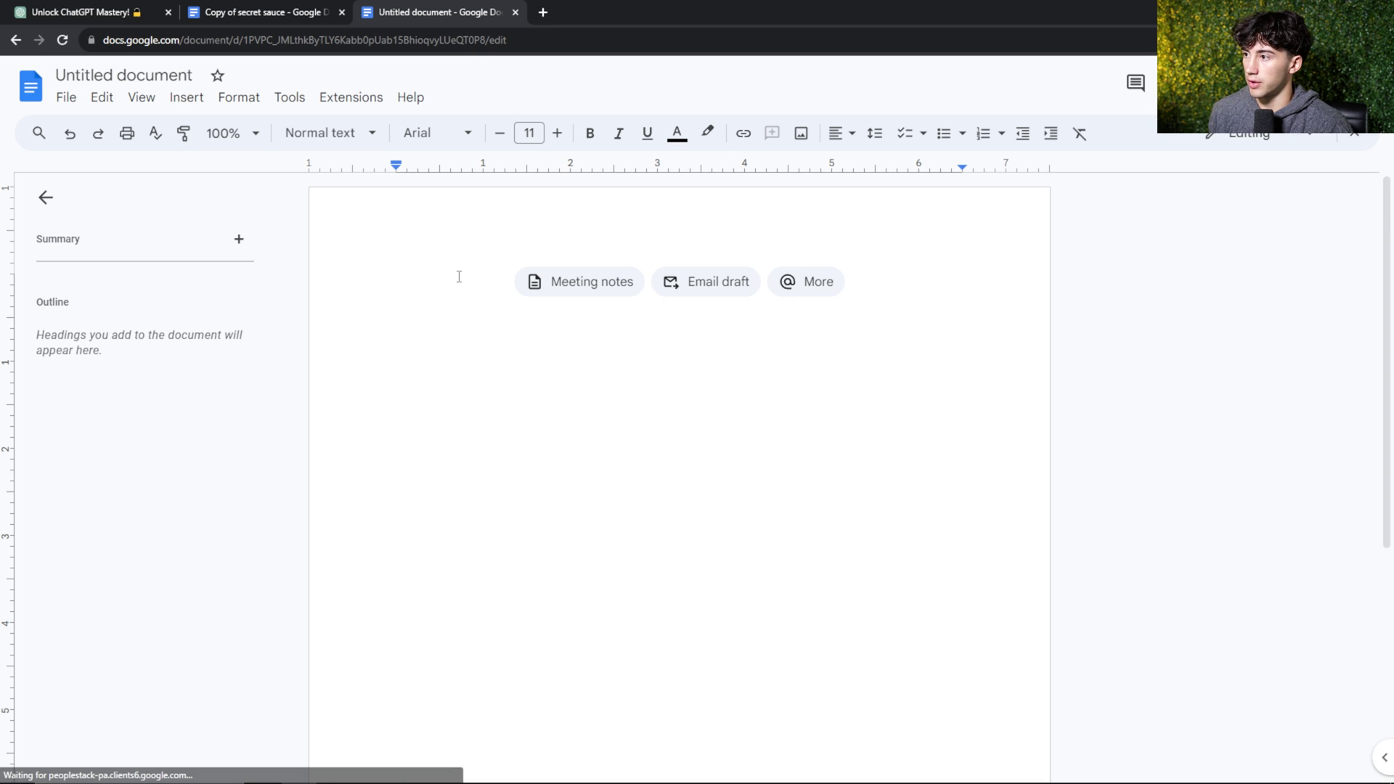
key(ctrl+v)
scroll(528, 305, up, 1)
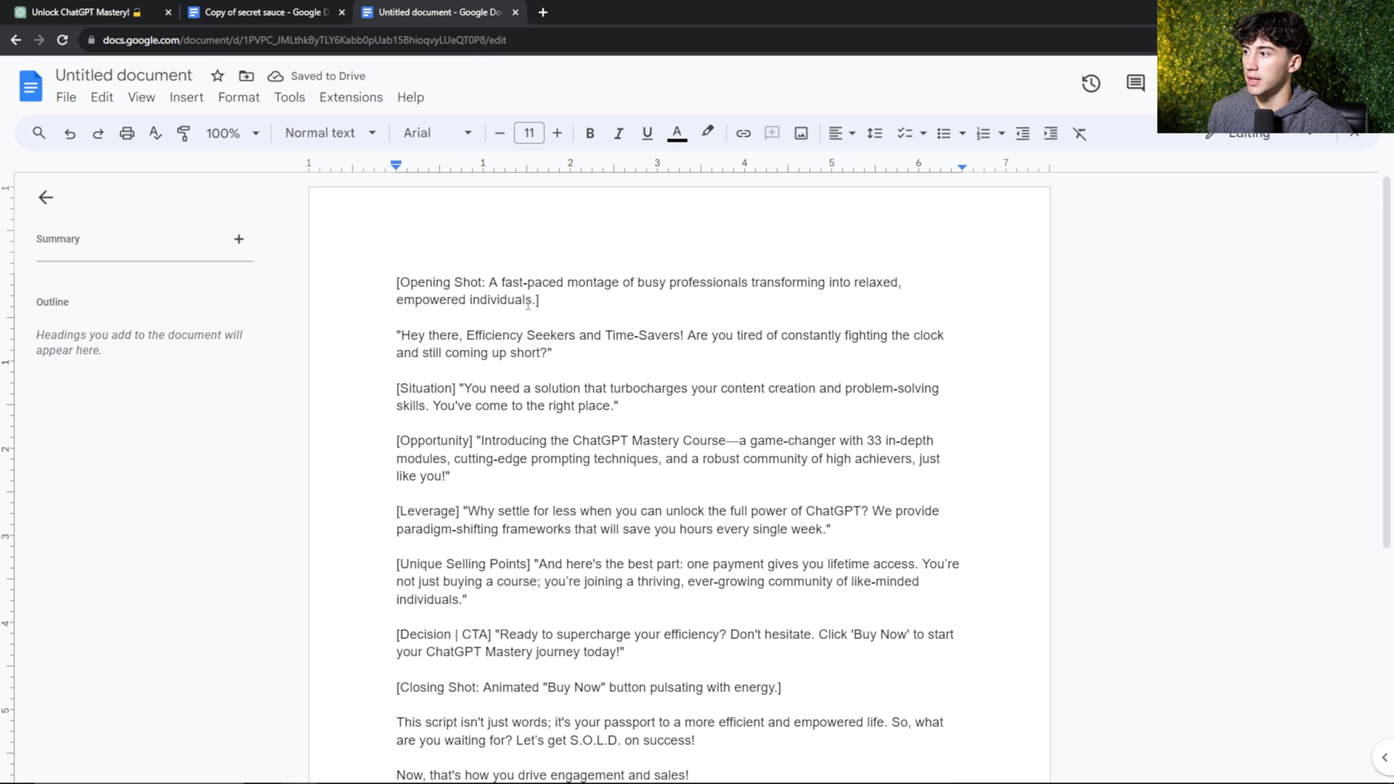
triple_click(527, 302)
click(551, 300)
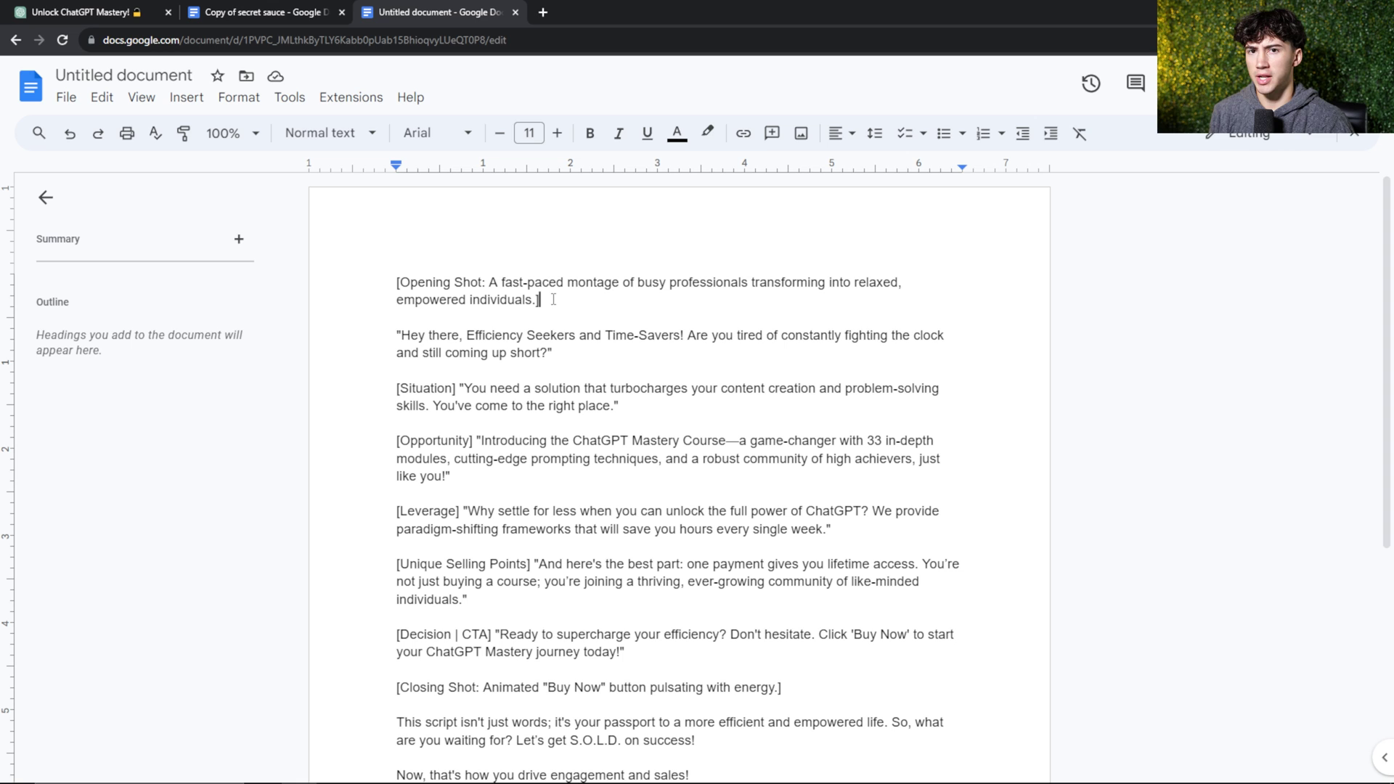
drag(552, 299, 407, 273)
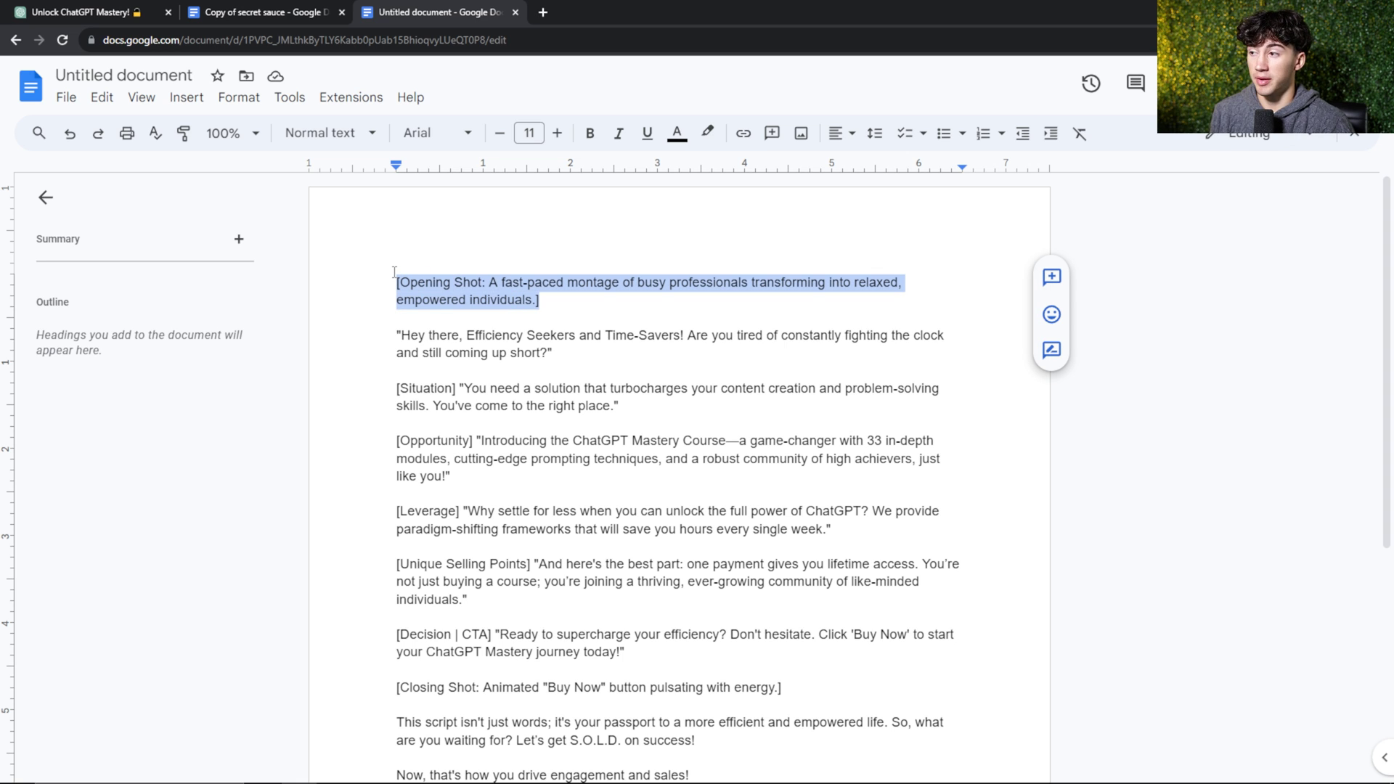
key(BackSpace)
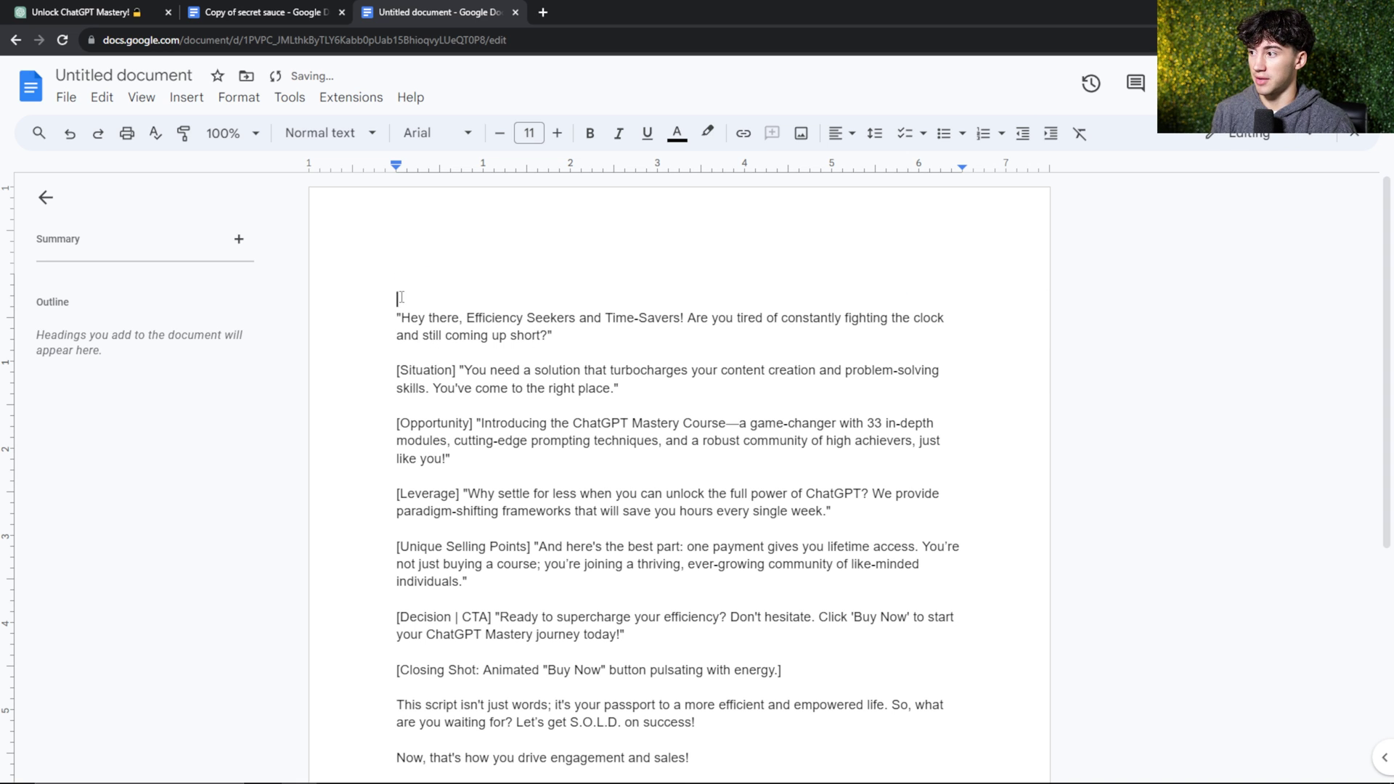
key(BackSpace)
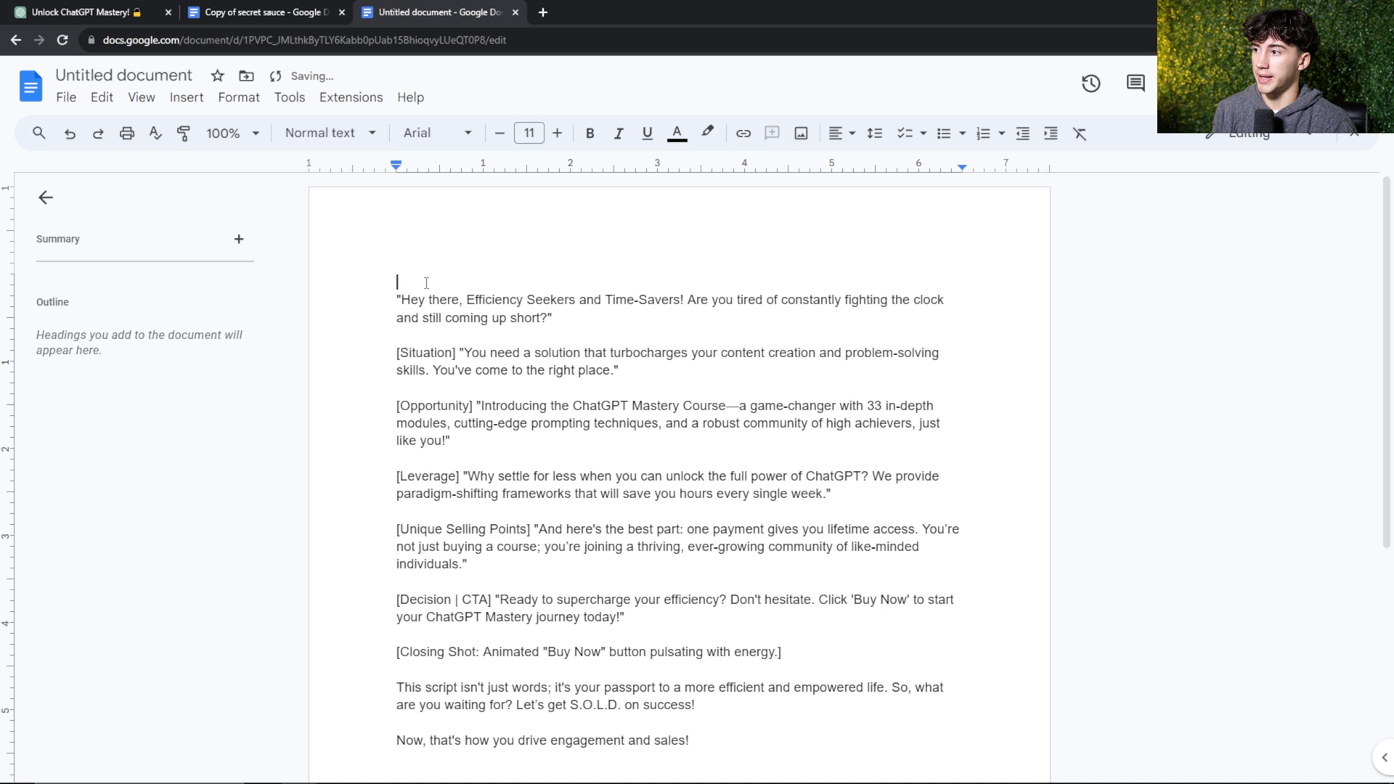
Delete the closing shot and final three paragraphs of the script
key(BackSpace)
mouse_move(697, 751)
mouse_down()
mouse_move(643, 626)
mouse_move(388, 300)
mouse_up()
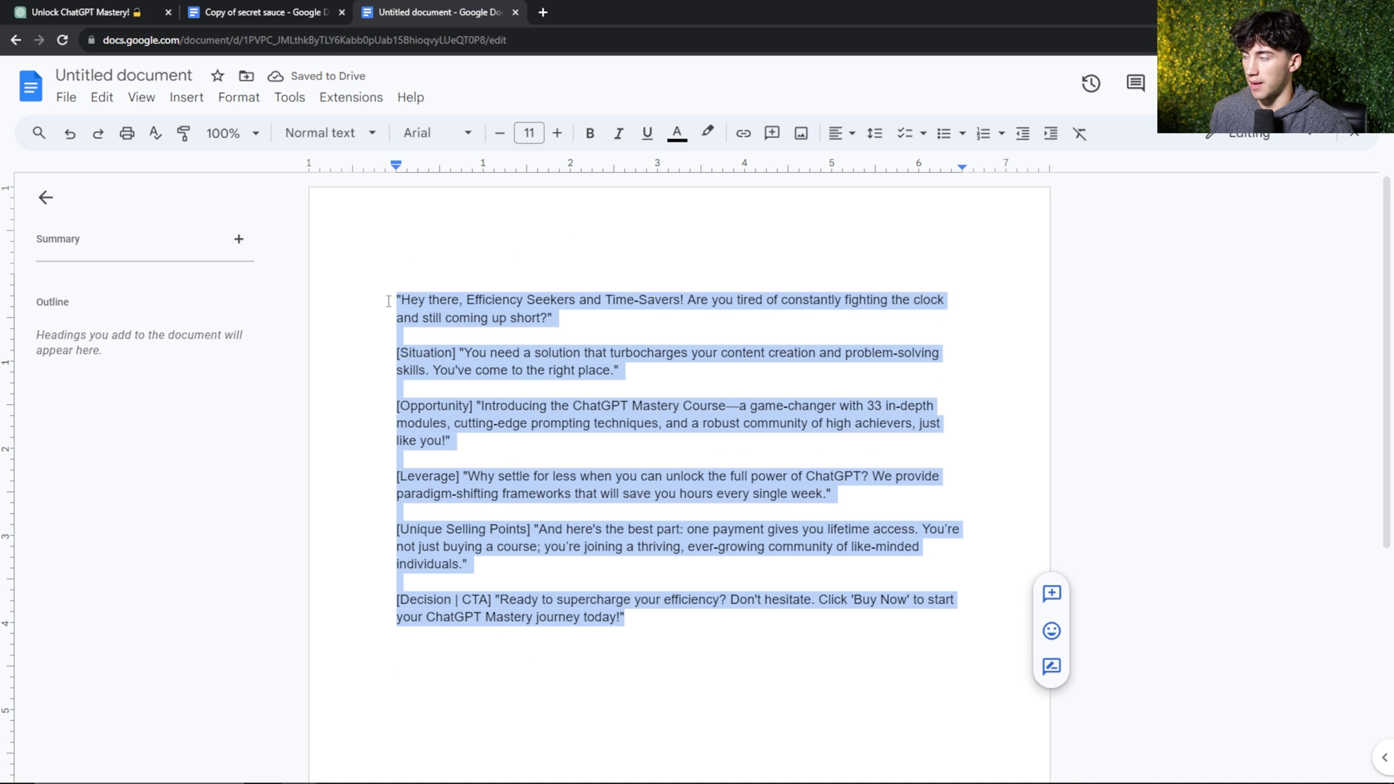
In a new chat, paste the three-variations request with success percentages and the trimmed script
click(109, 12)
click(26, 80)
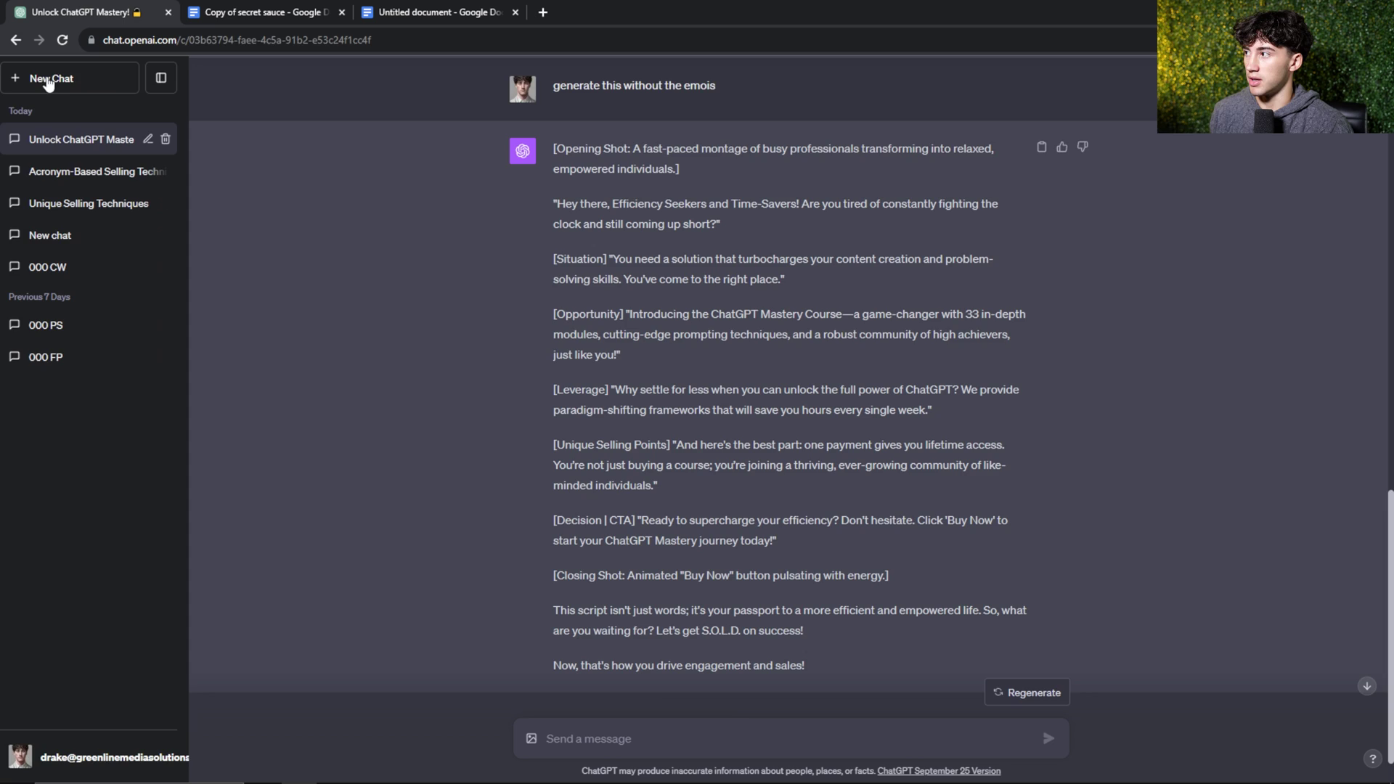
click(48, 82)
click(548, 739)
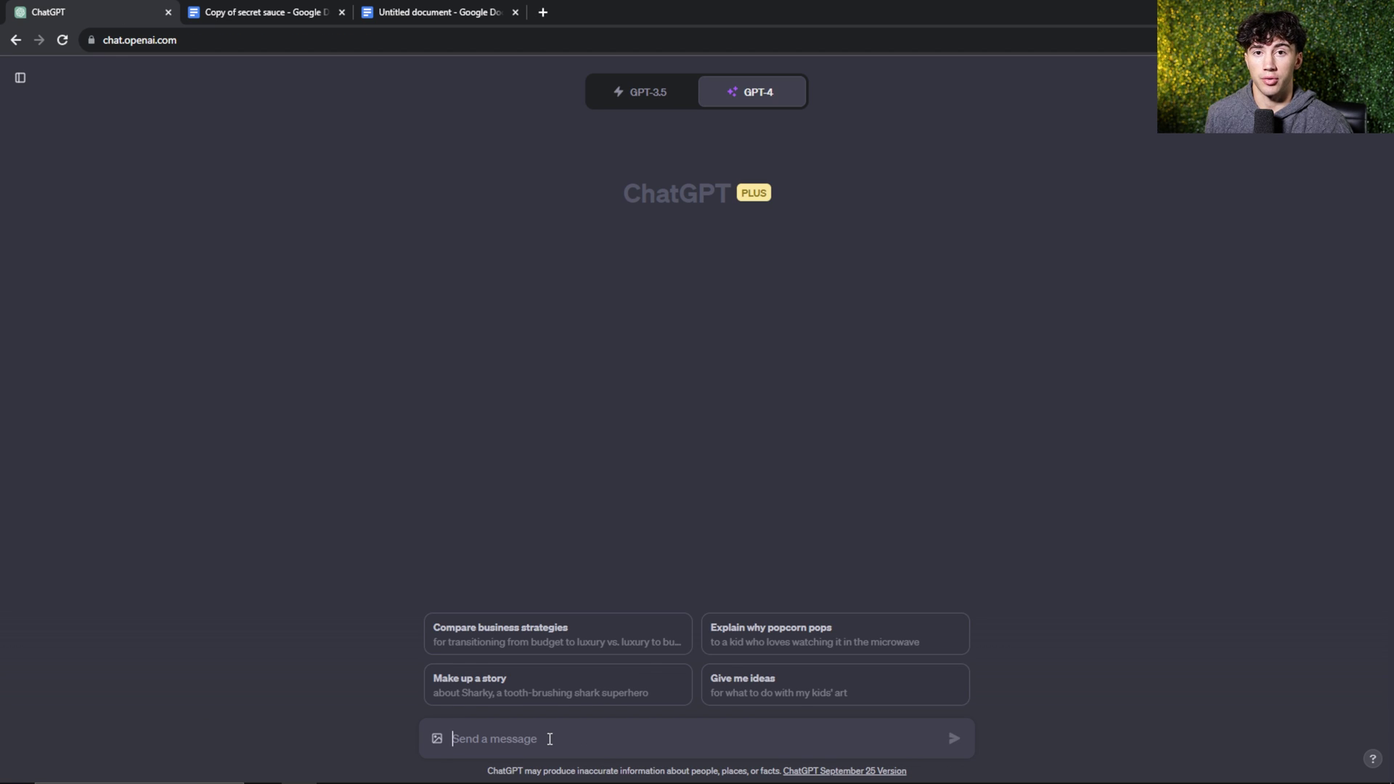
key(ctrl+v)
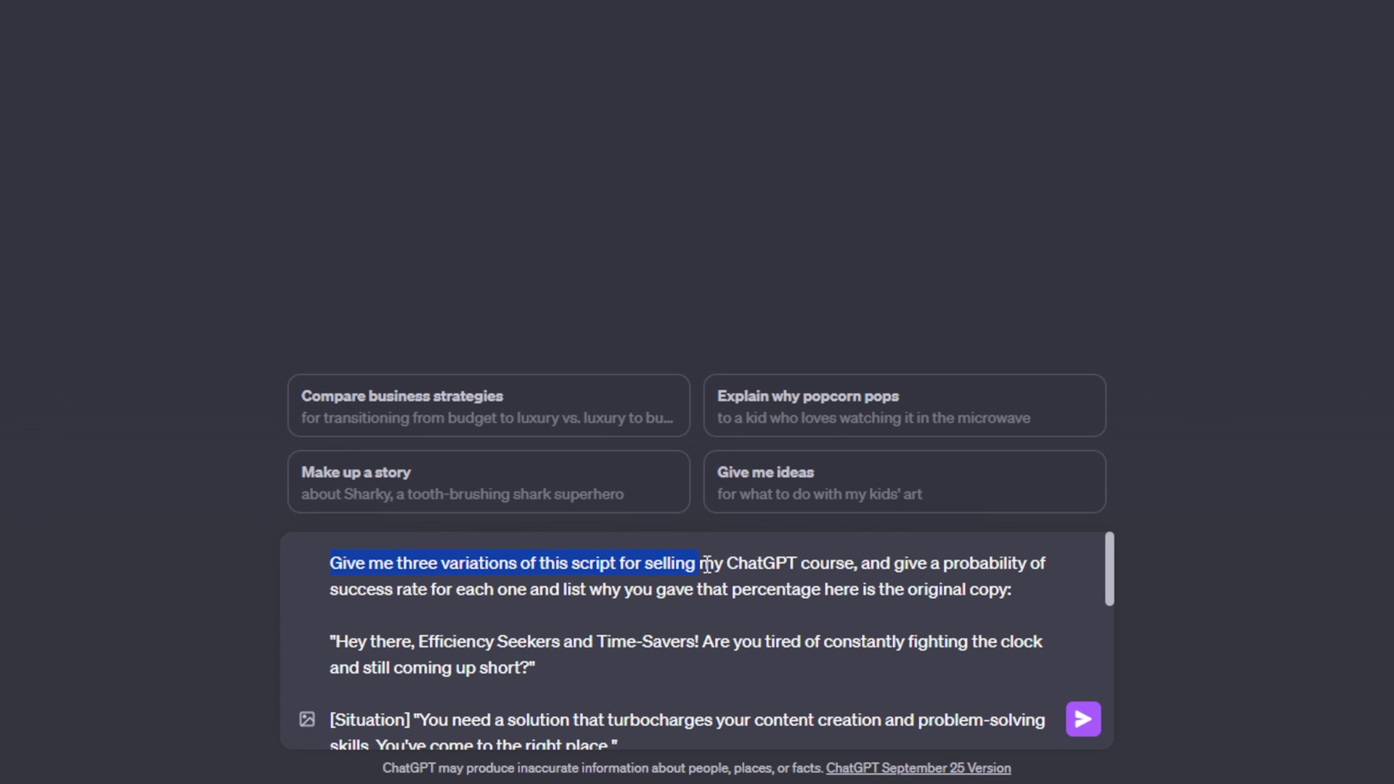
drag(863, 563, 1045, 563)
text(,)
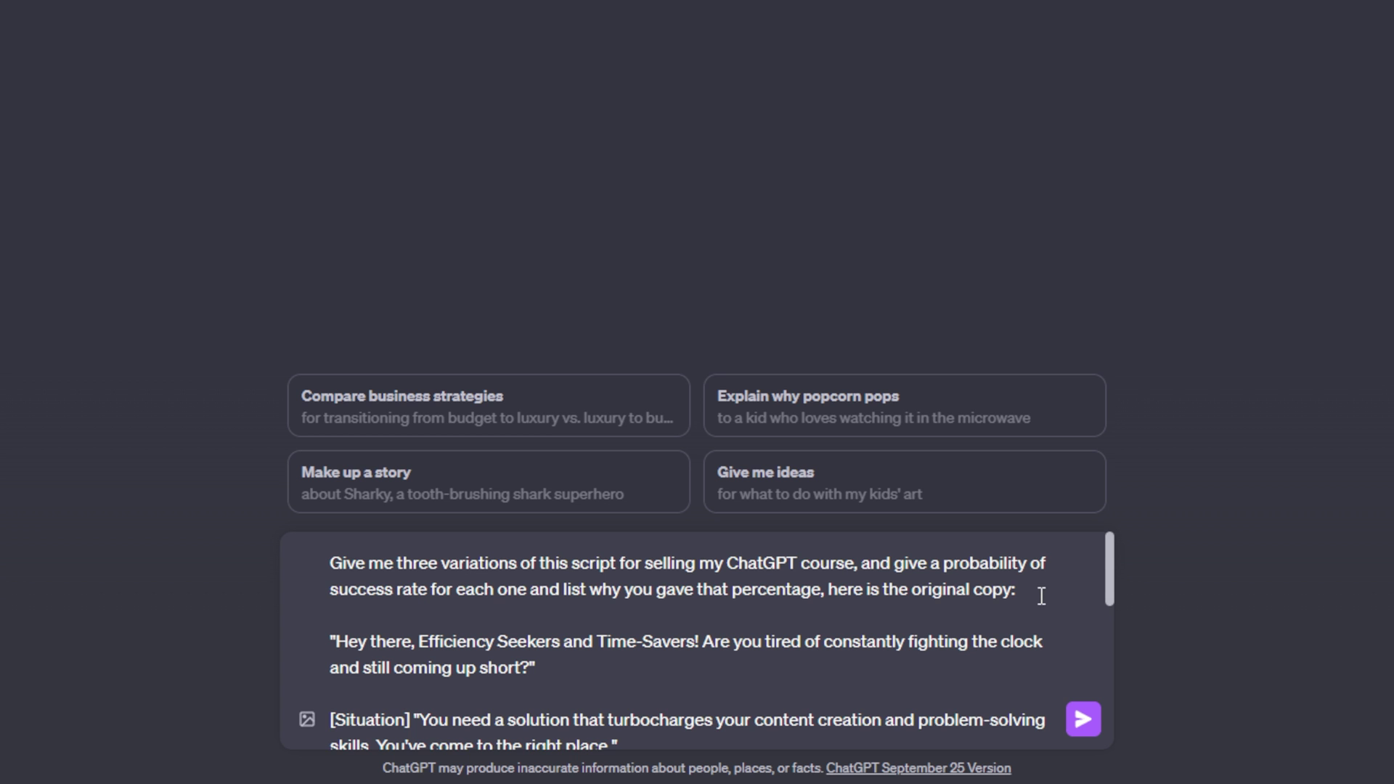
click(1042, 592)
drag(1110, 558, 1115, 720)
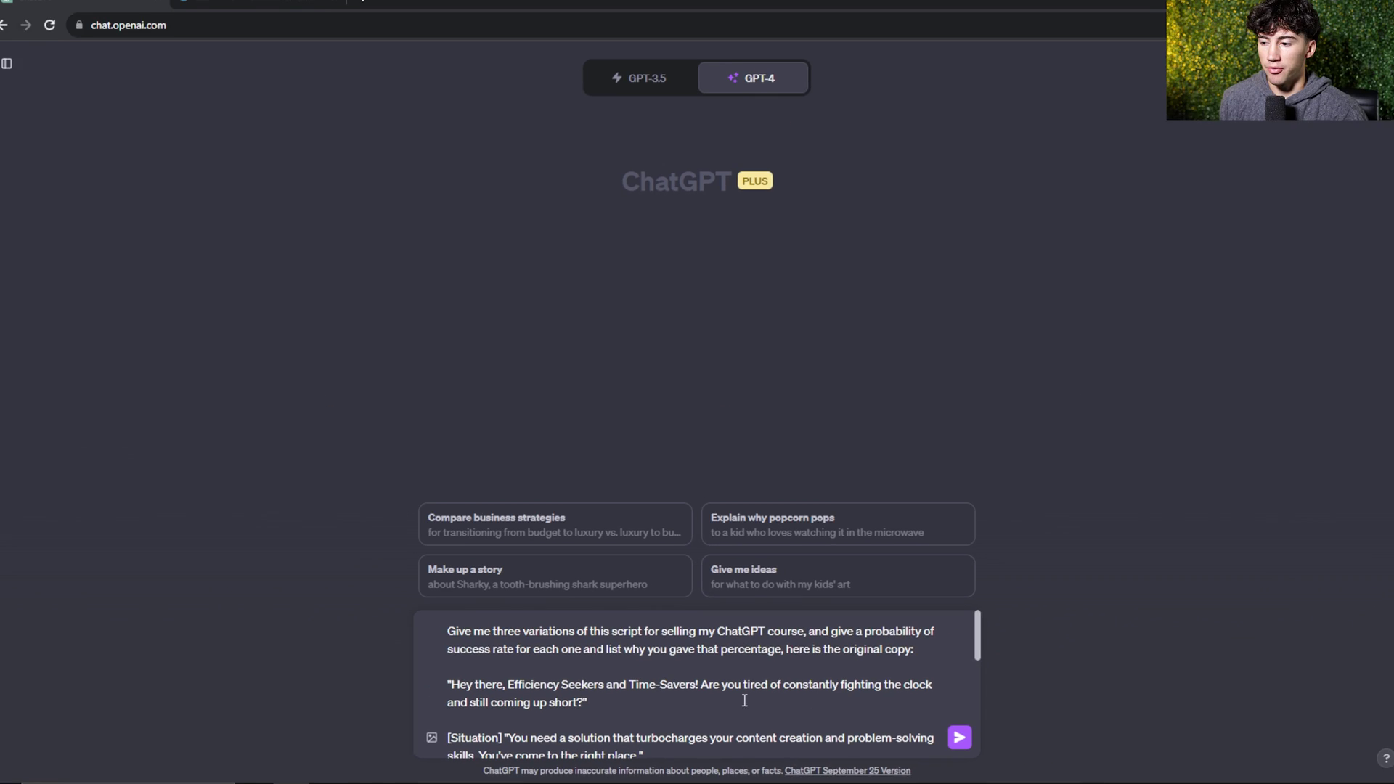
Reach ChatGPT's Custom instructions and the Conversion Rate Optimizer persona under Notion's Marketing board
click(21, 79)
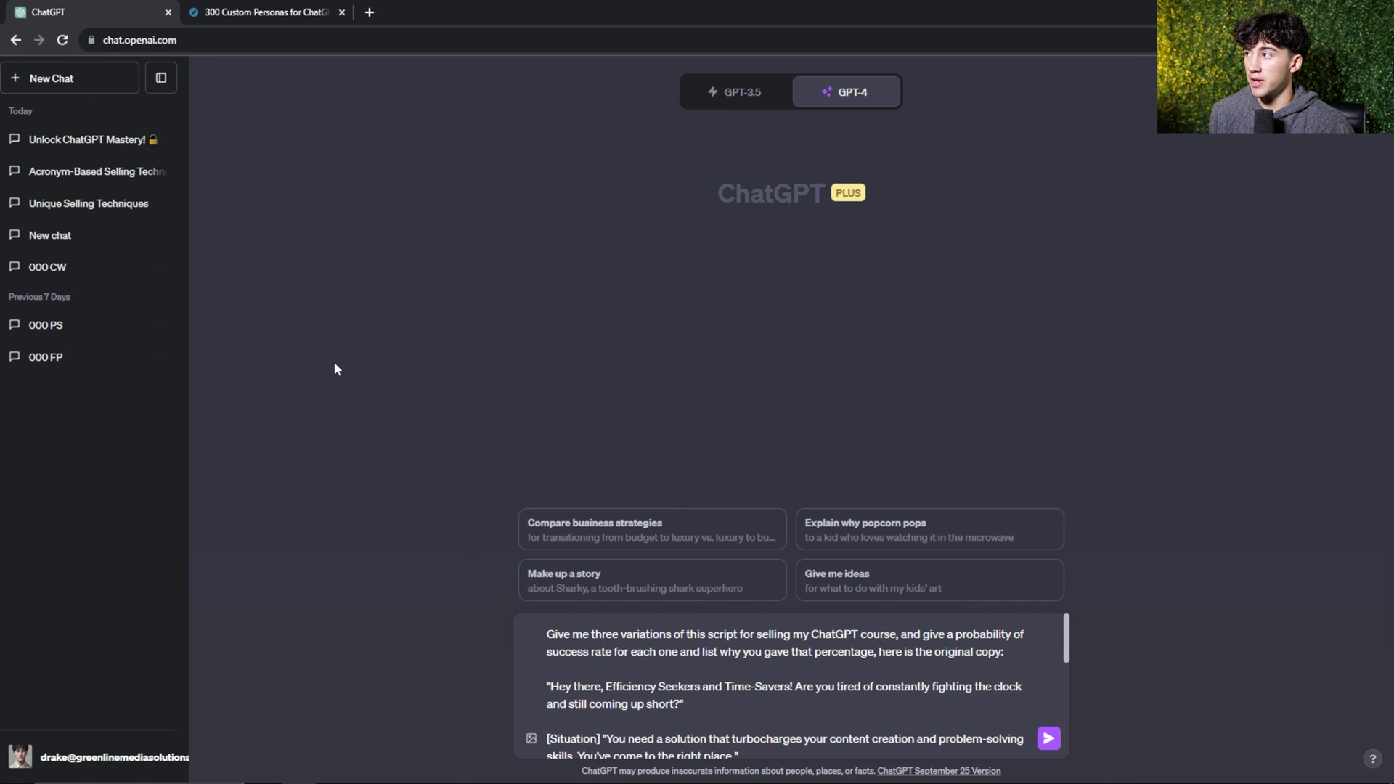
click(164, 754)
click(137, 640)
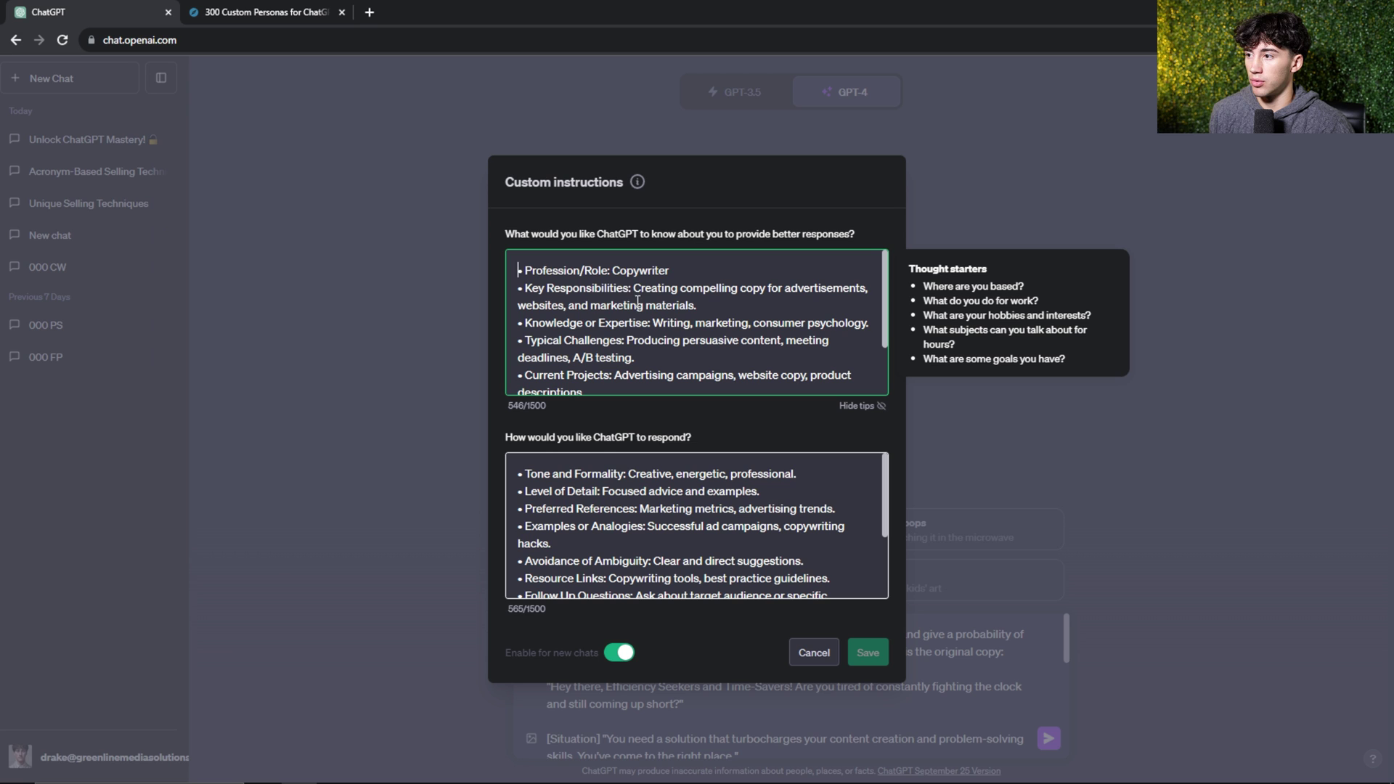
click(262, 12)
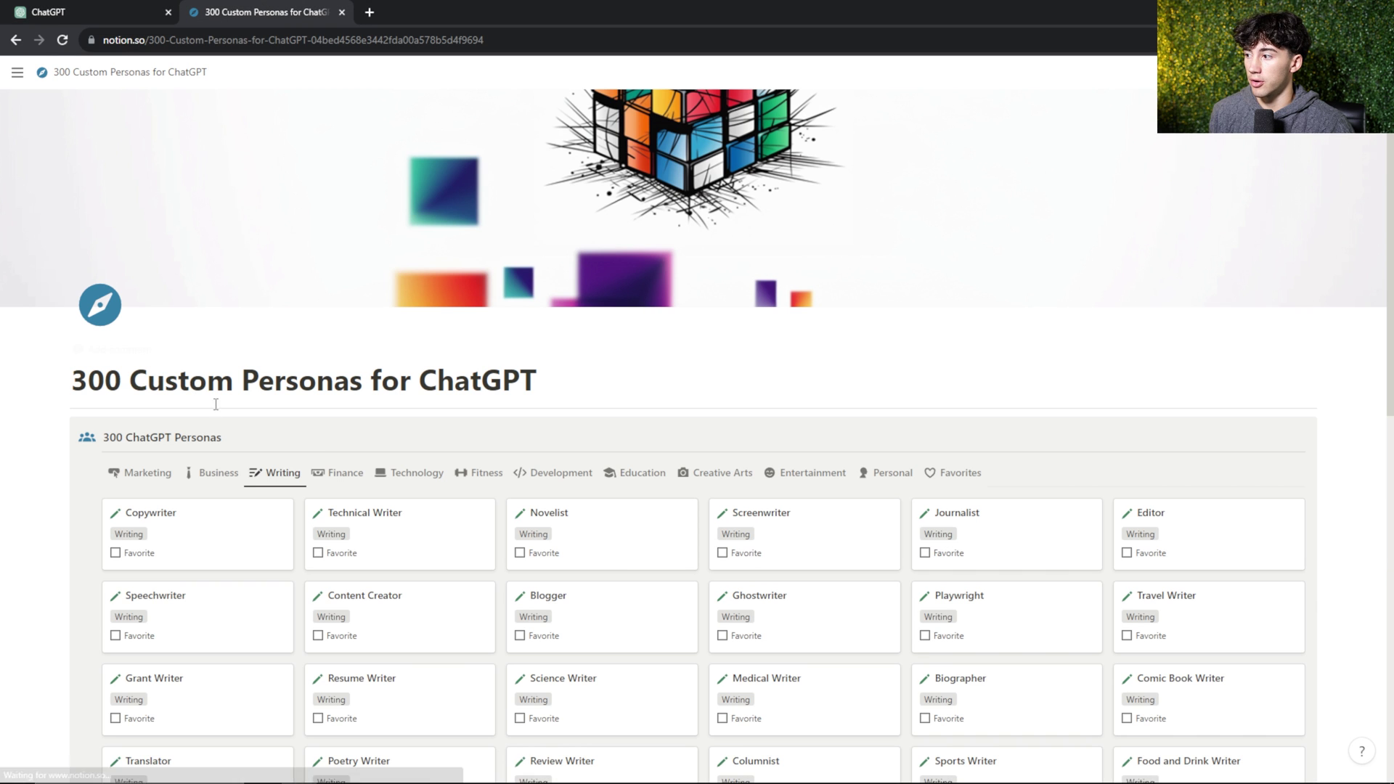
scroll(207, 458, down, 1)
click(142, 399)
scroll(327, 435, down, 2)
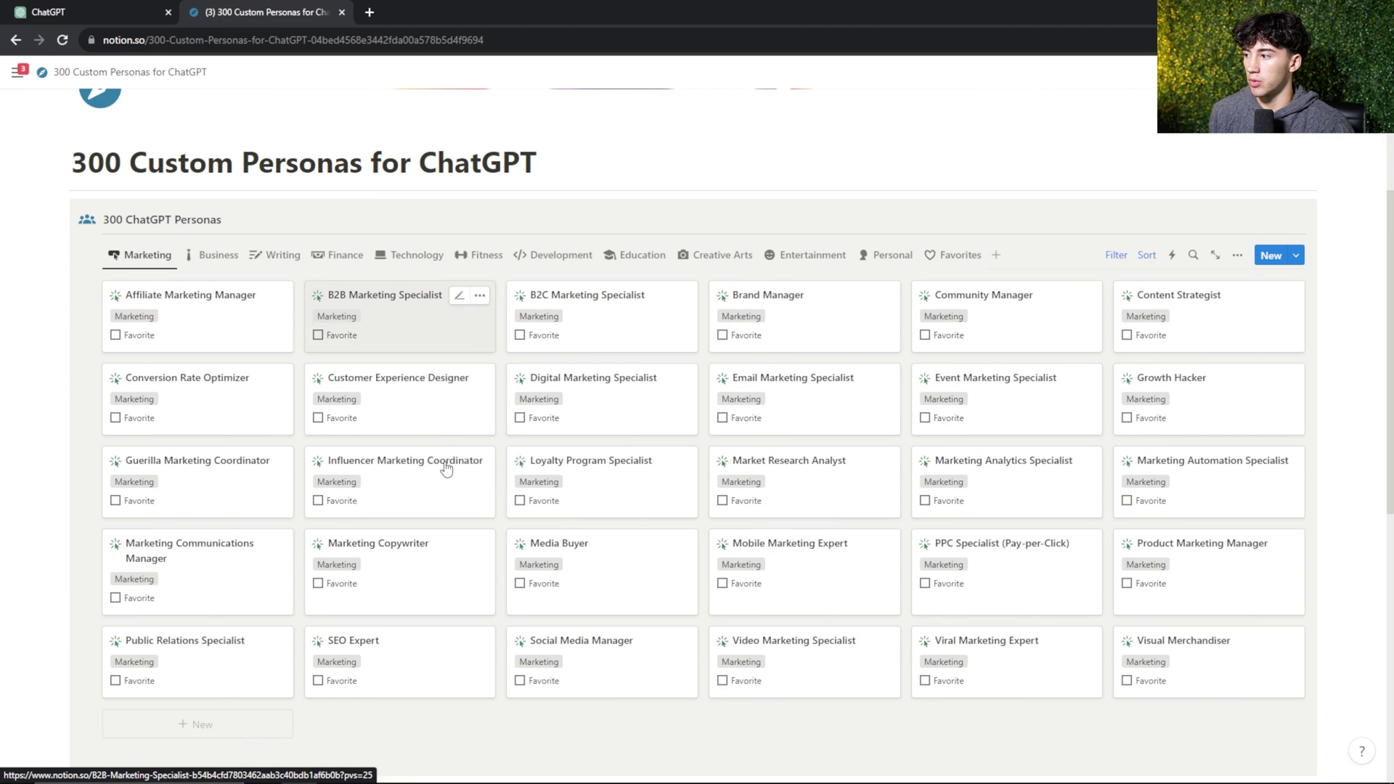
click(211, 413)
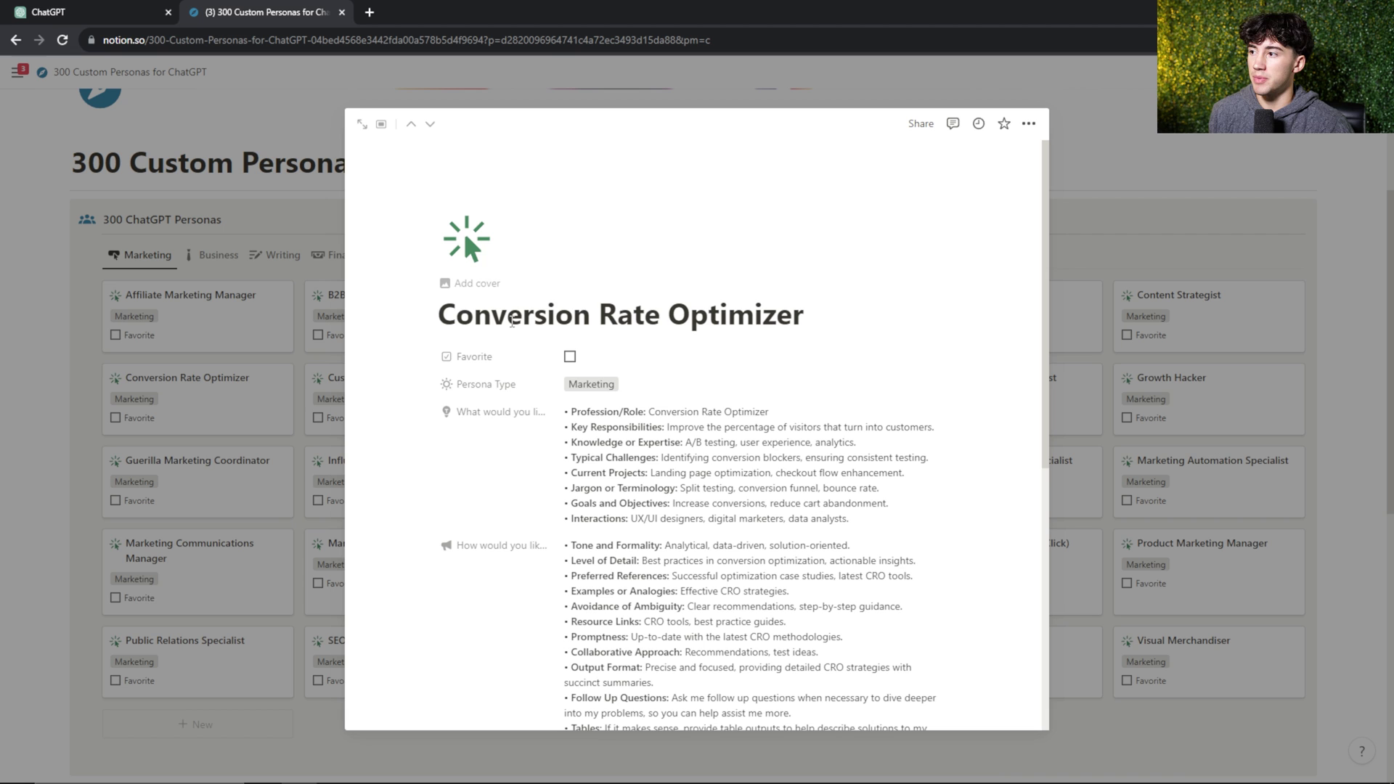
Replace the first instructions field with the Conversion Rate Optimizer background copied from Notion
drag(440, 315, 802, 329)
click(824, 317)
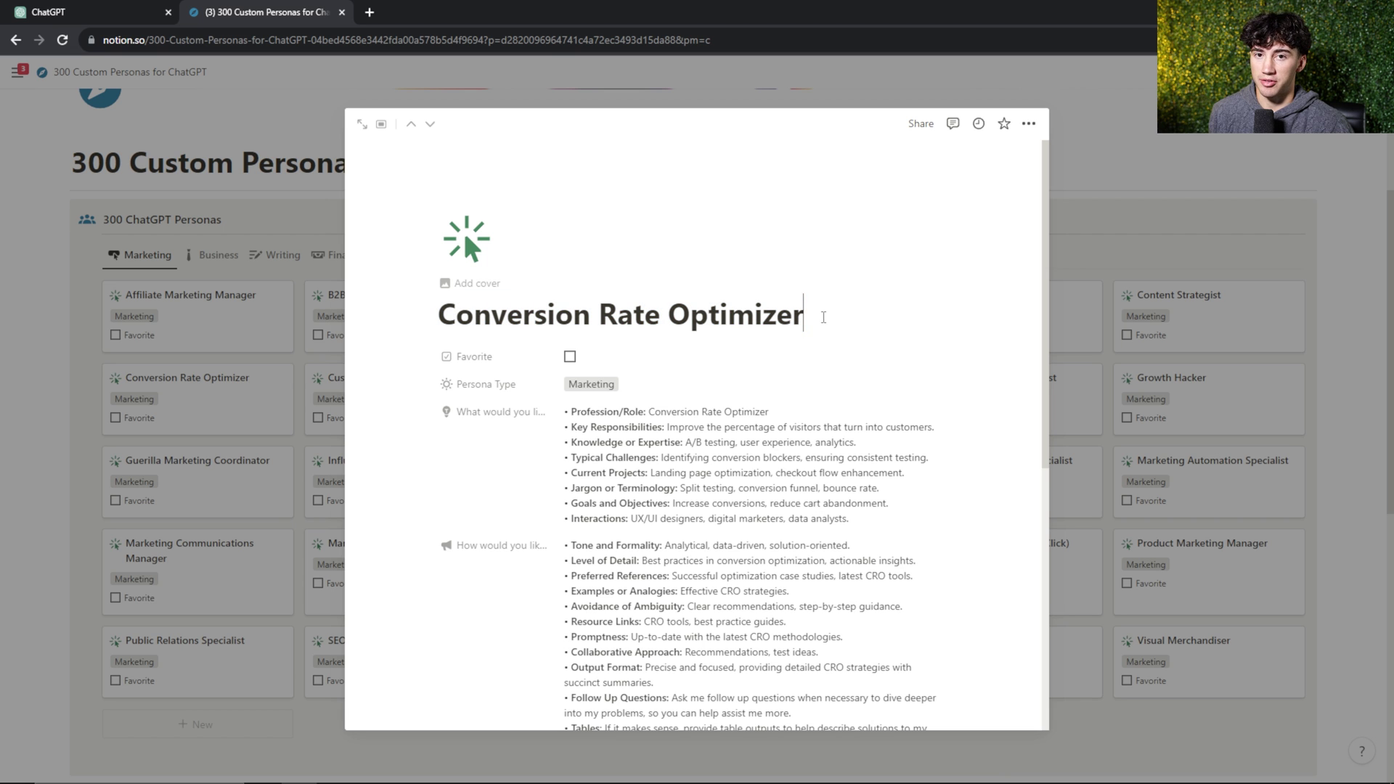
click(933, 415)
key(ctrl+c)
click(135, 8)
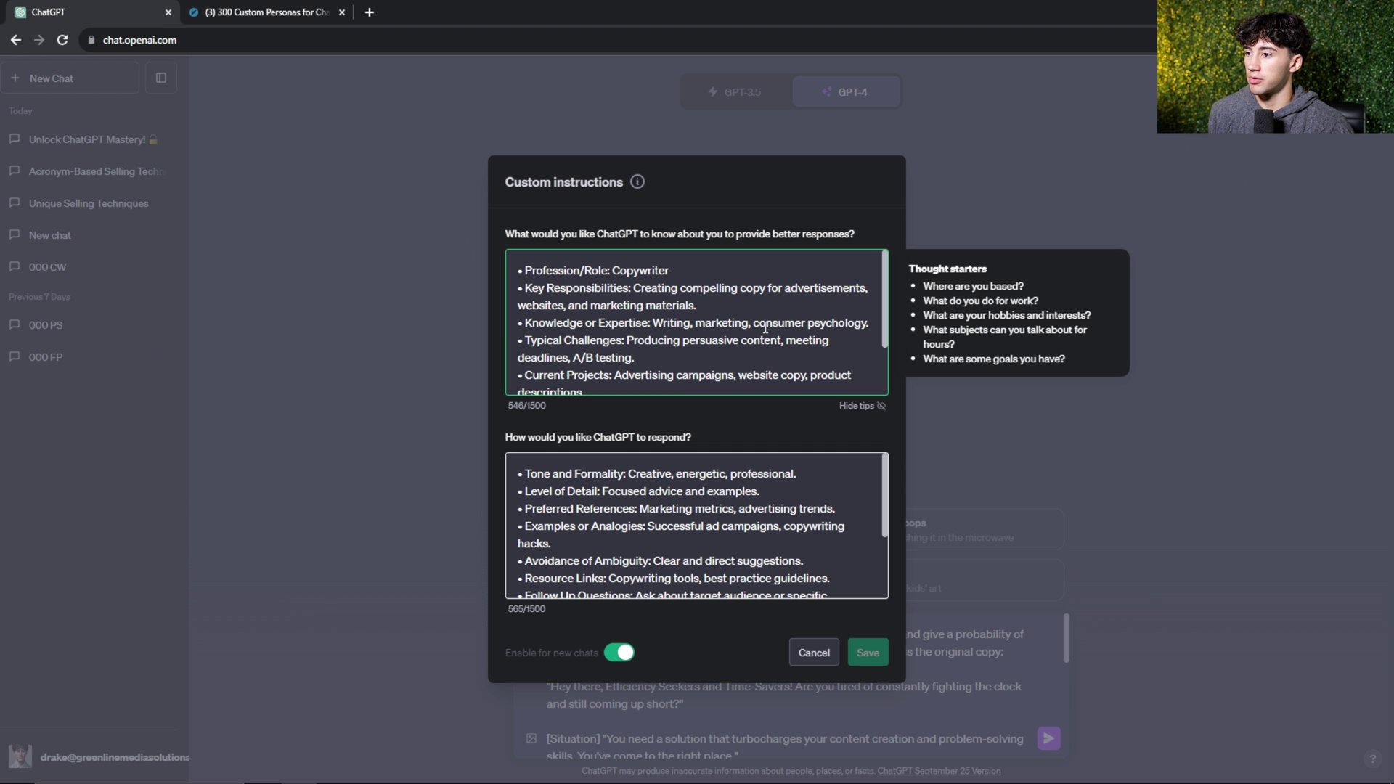
key(ctrl+v)
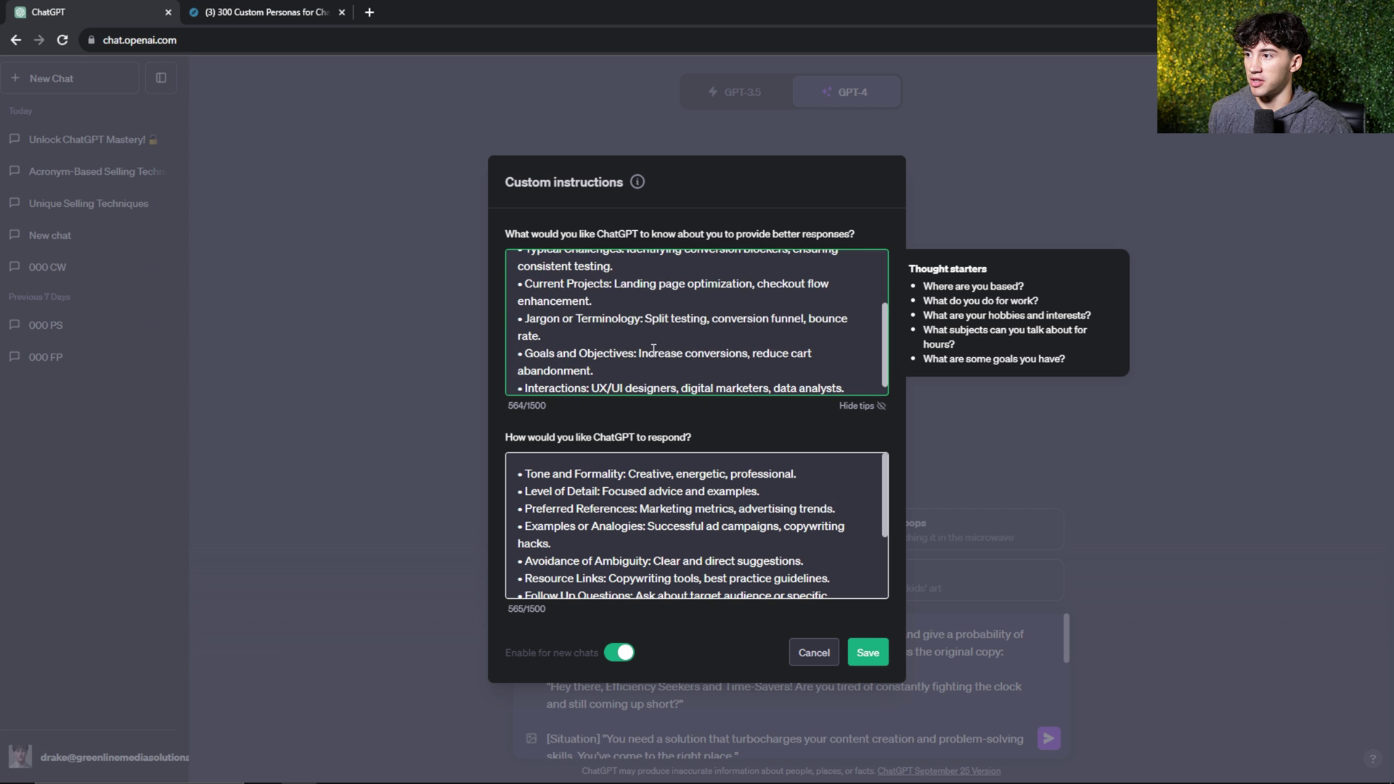
scroll(654, 349, up, 2)
Replace the response-style field with the persona's response-style property and save the instructions
click(272, 13)
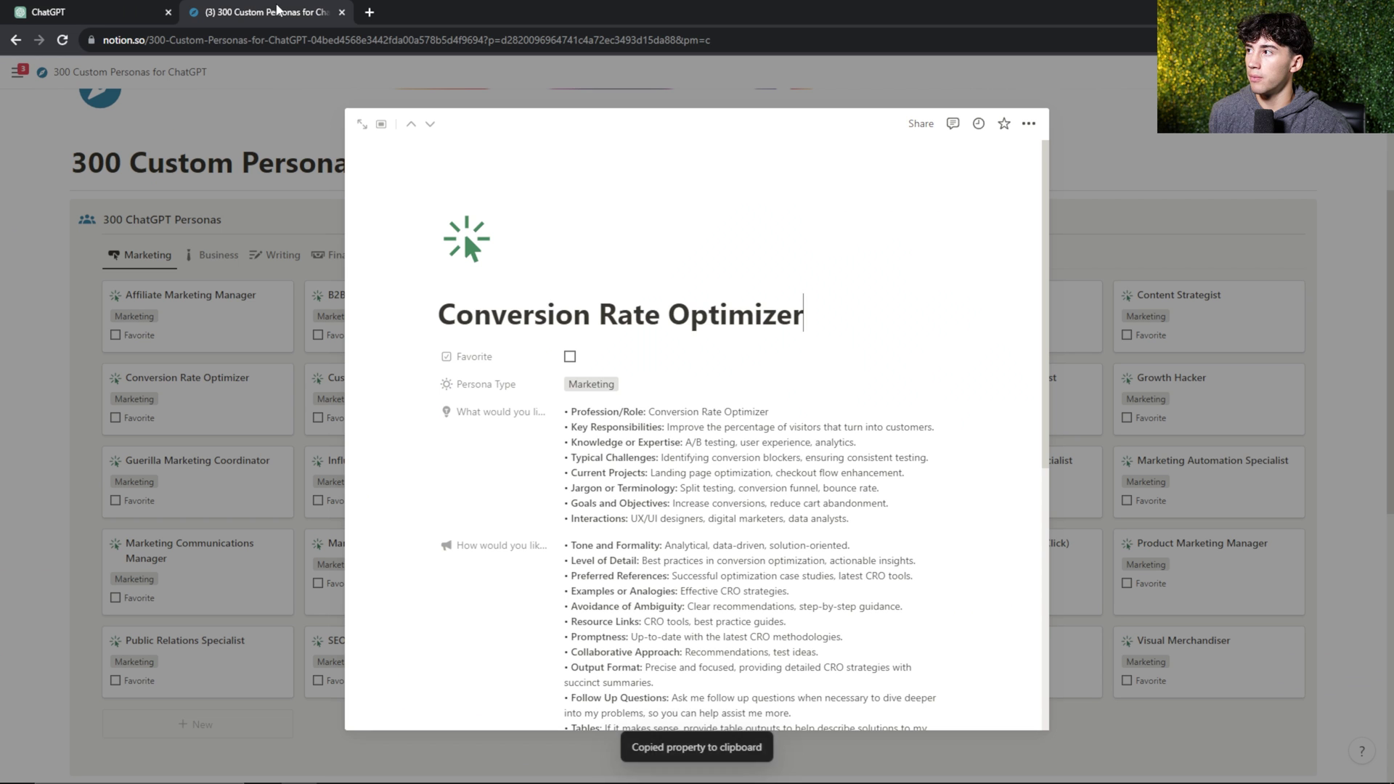
click(936, 400)
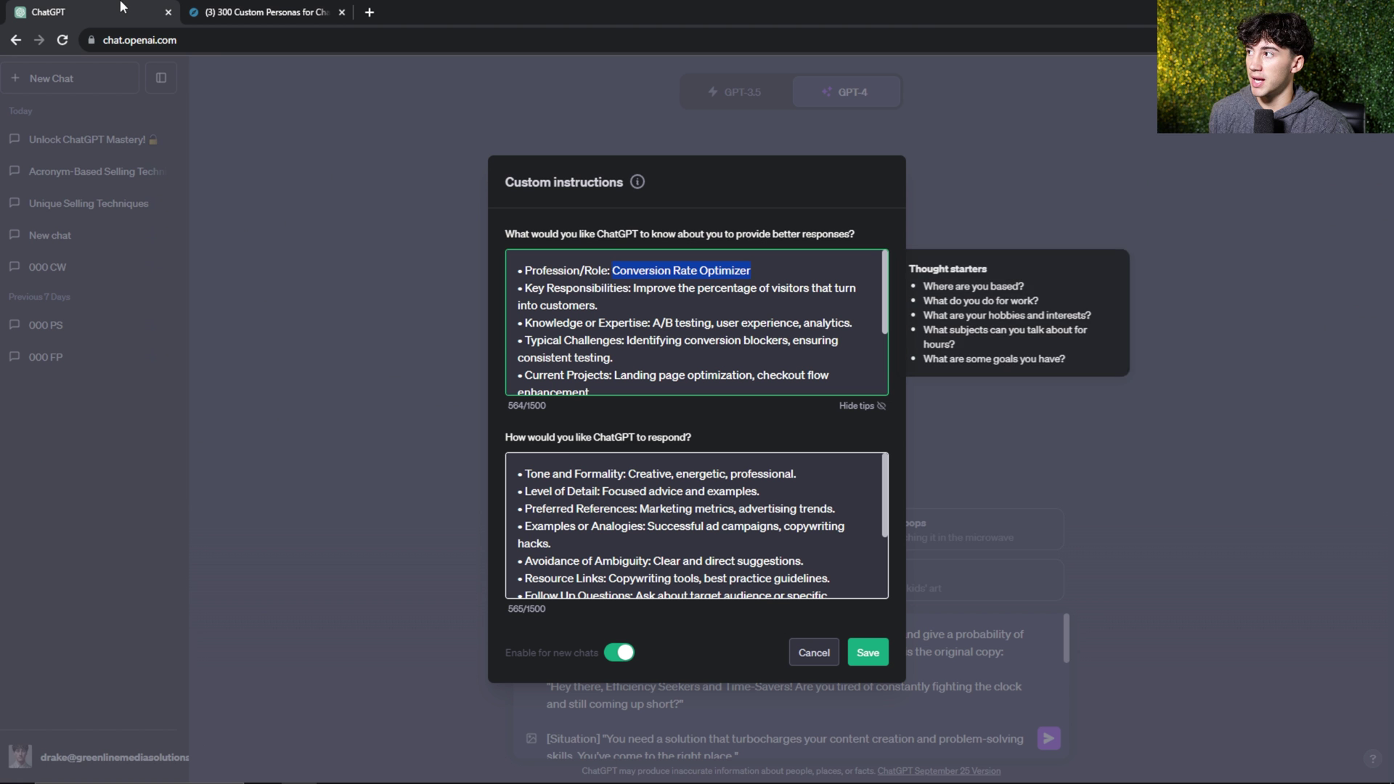
click(98, 12)
click(611, 527)
key(ctrl+a)
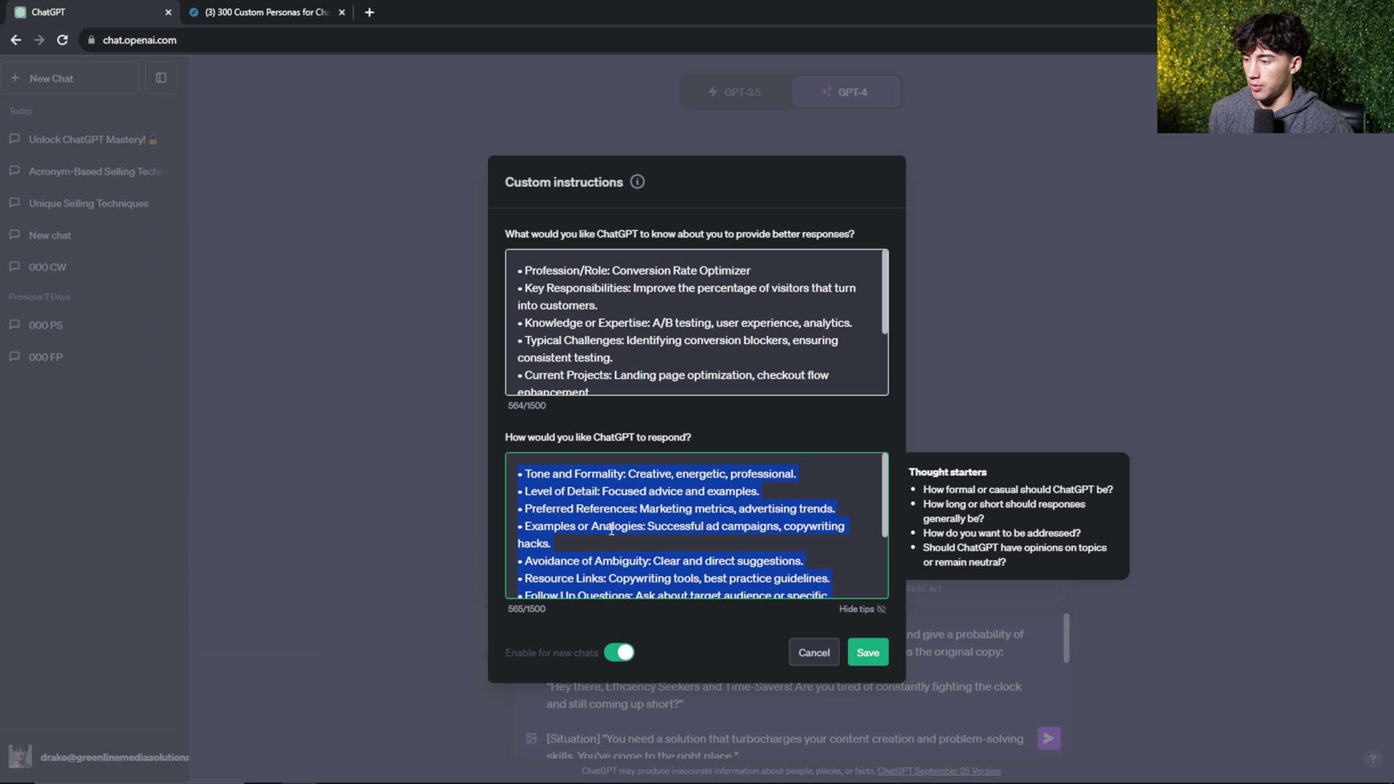
key(ctrl+v)
scroll(653, 528, up, 3)
scroll(690, 527, up, 5)
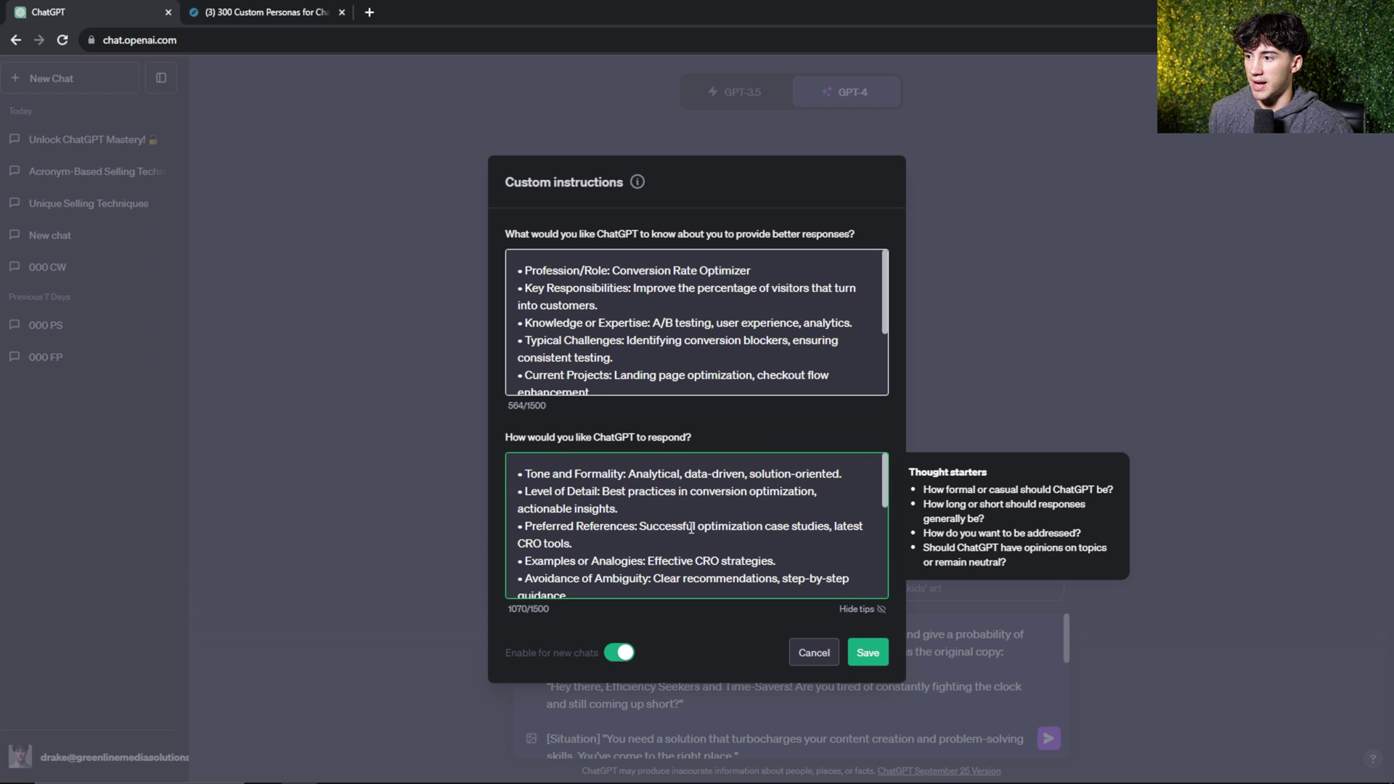
click(867, 653)
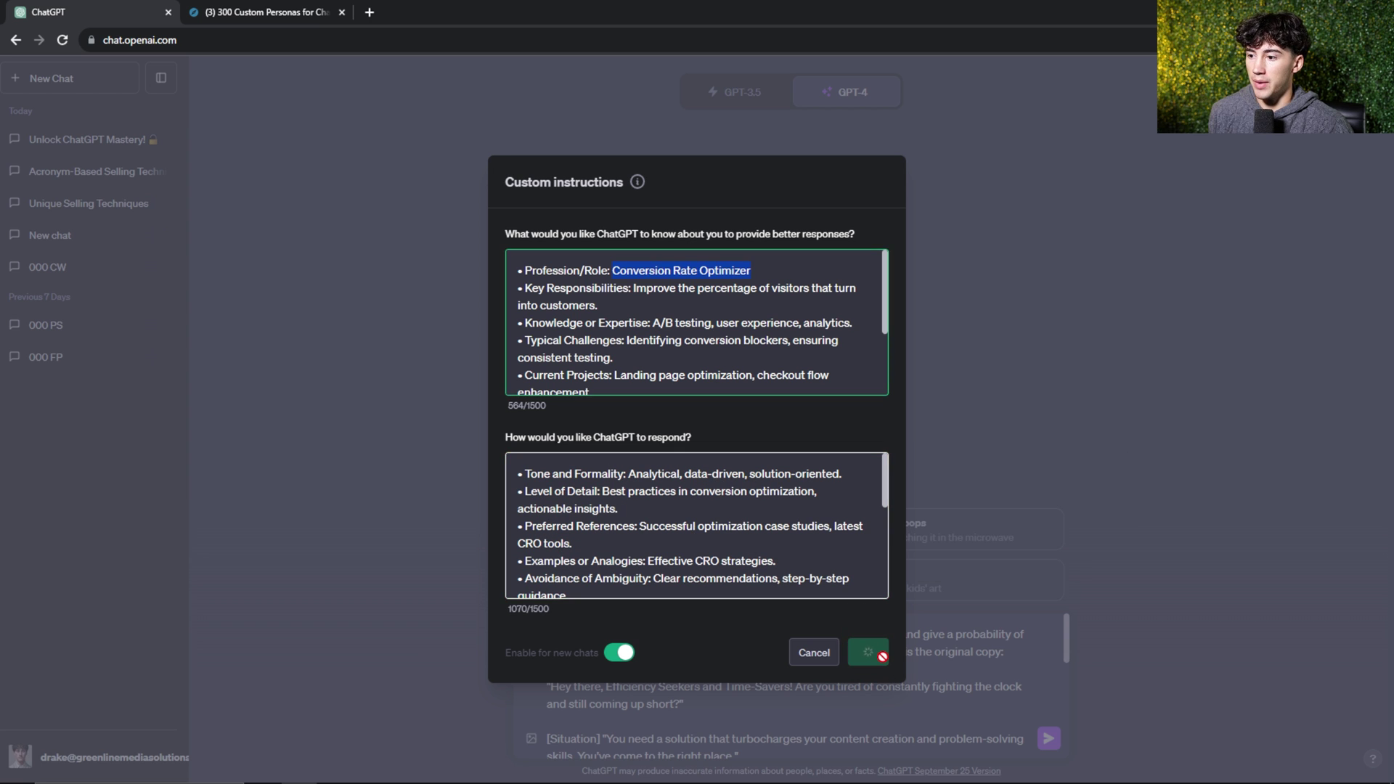
click(163, 77)
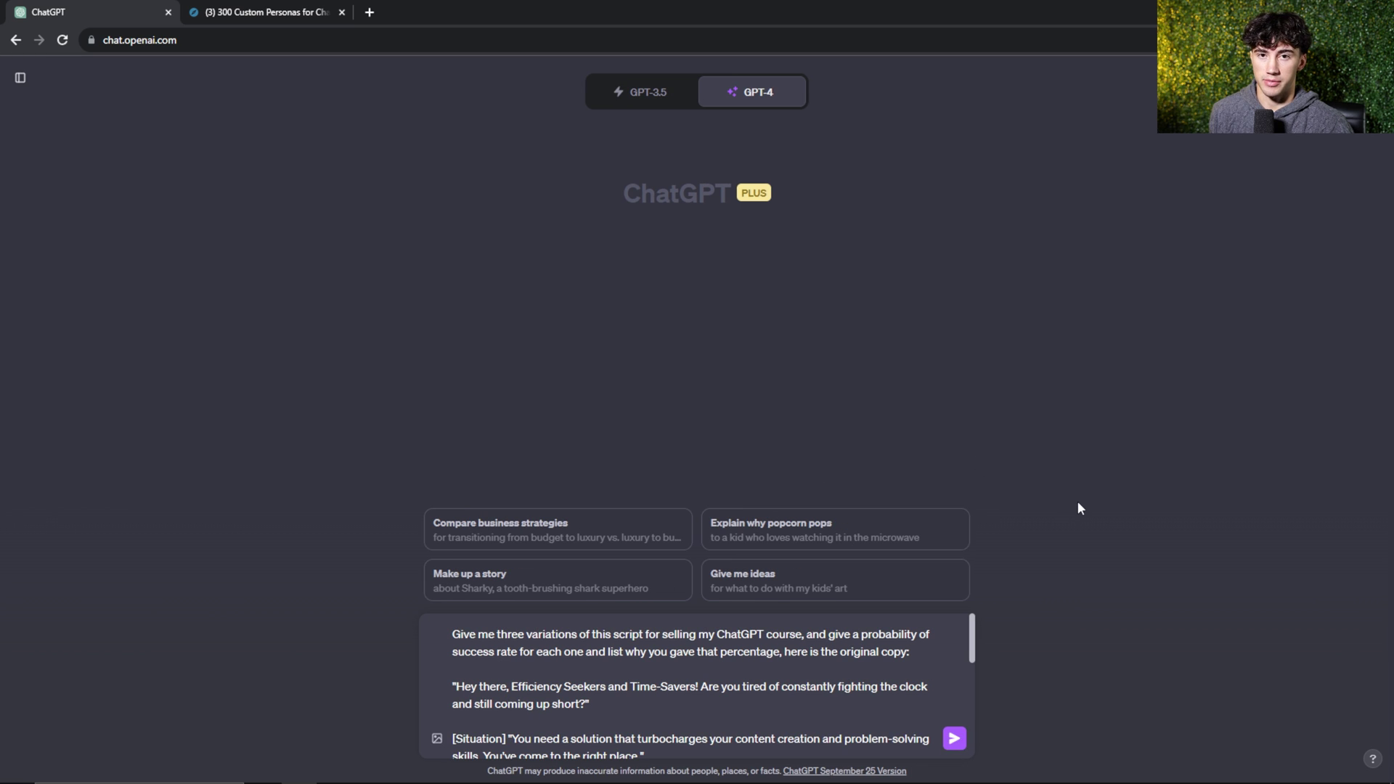
Send the script-variations prompt so GPT-4 returns variations with success-rate estimates
click(953, 741)
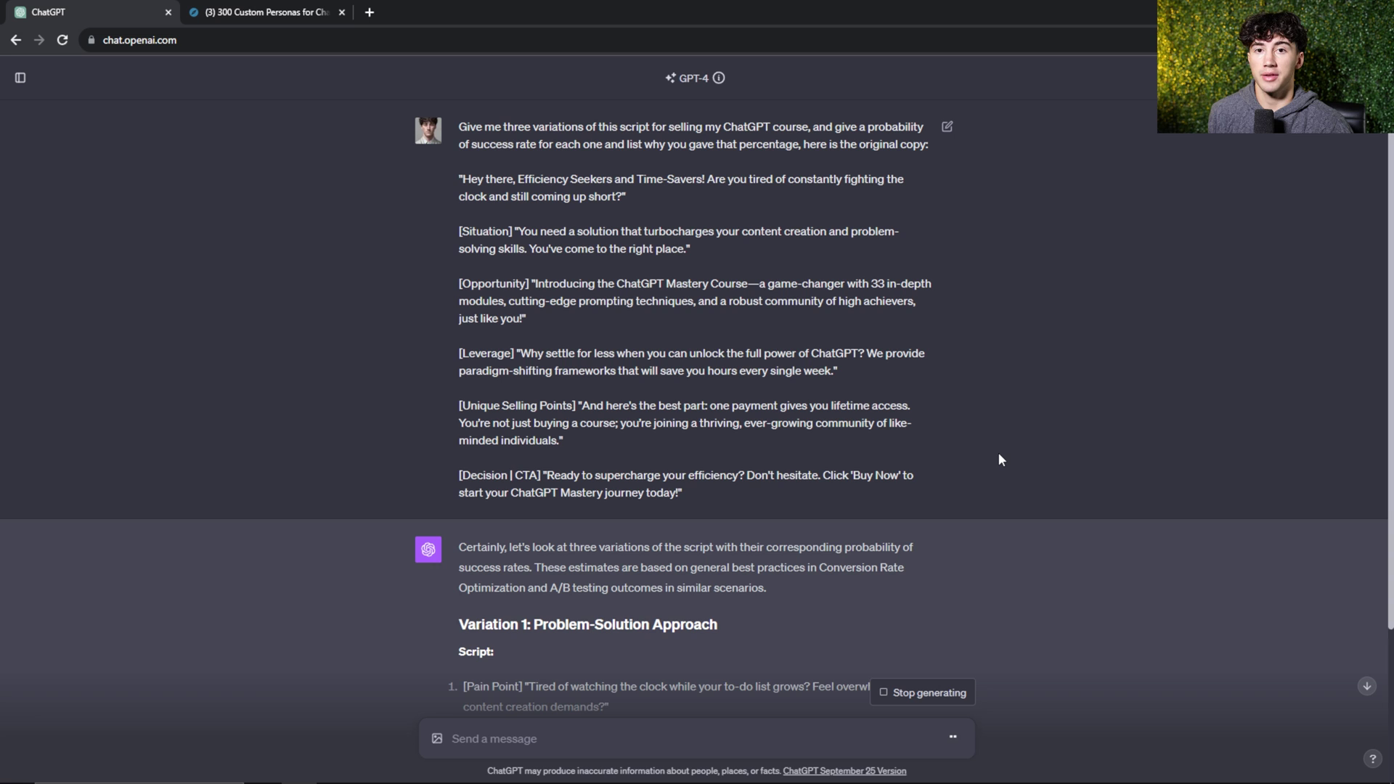
scroll(998, 458, down, 3)
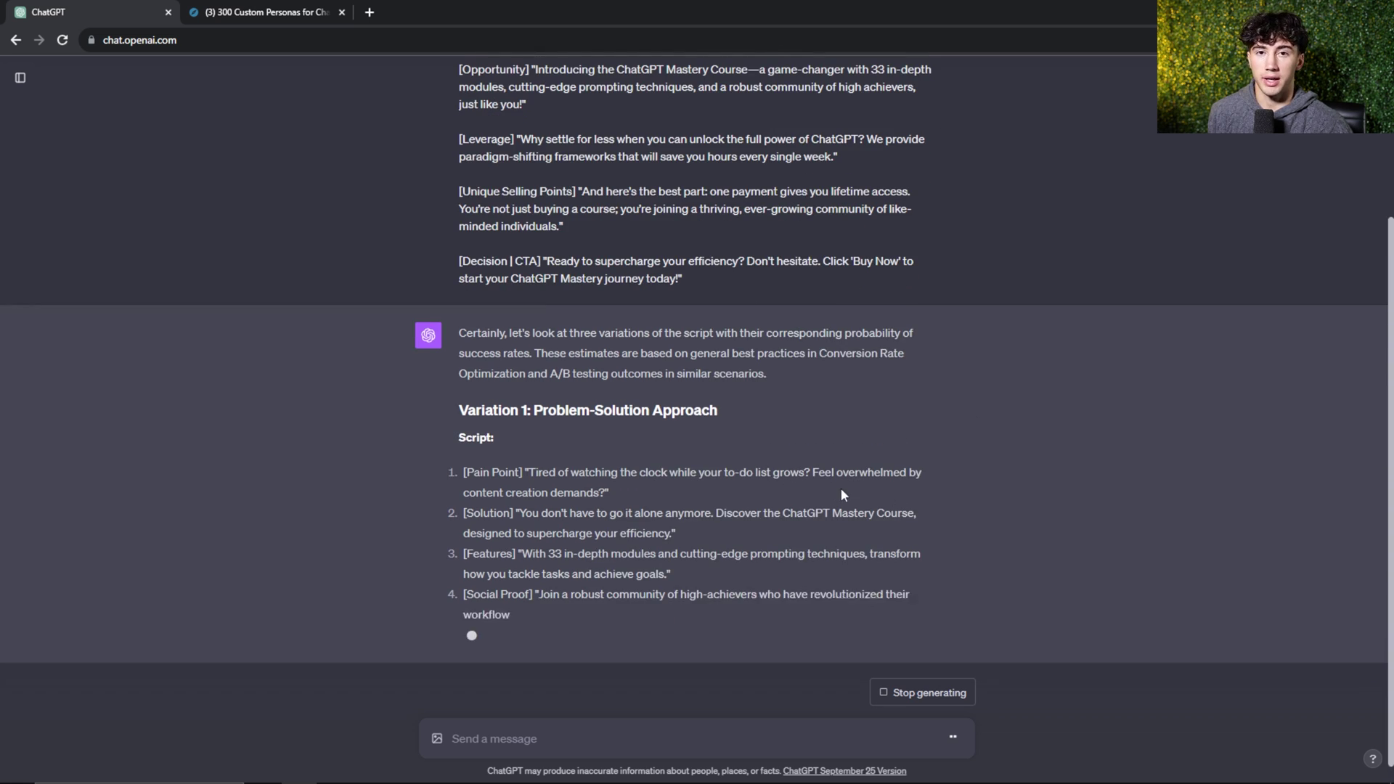
scroll(841, 491, up, 1)
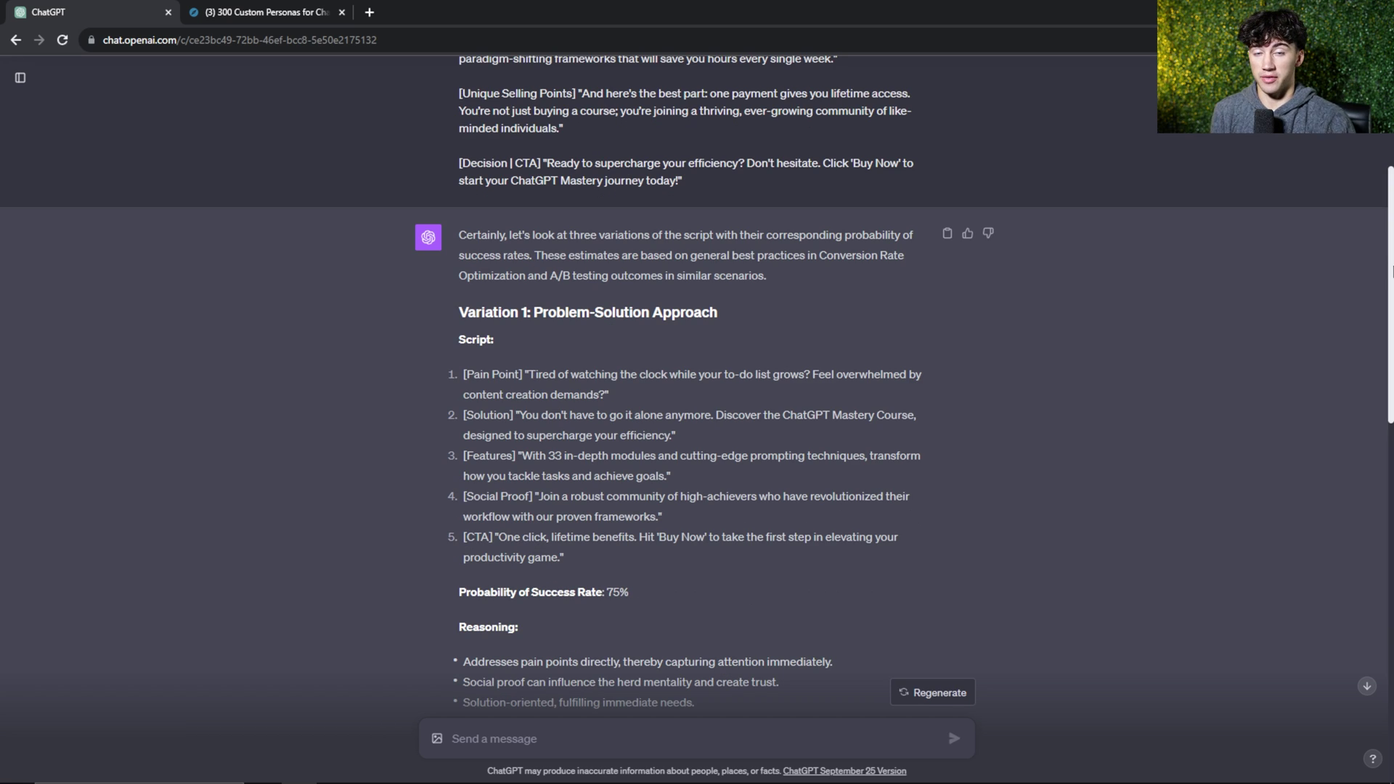
scroll(1277, 280, down, 1)
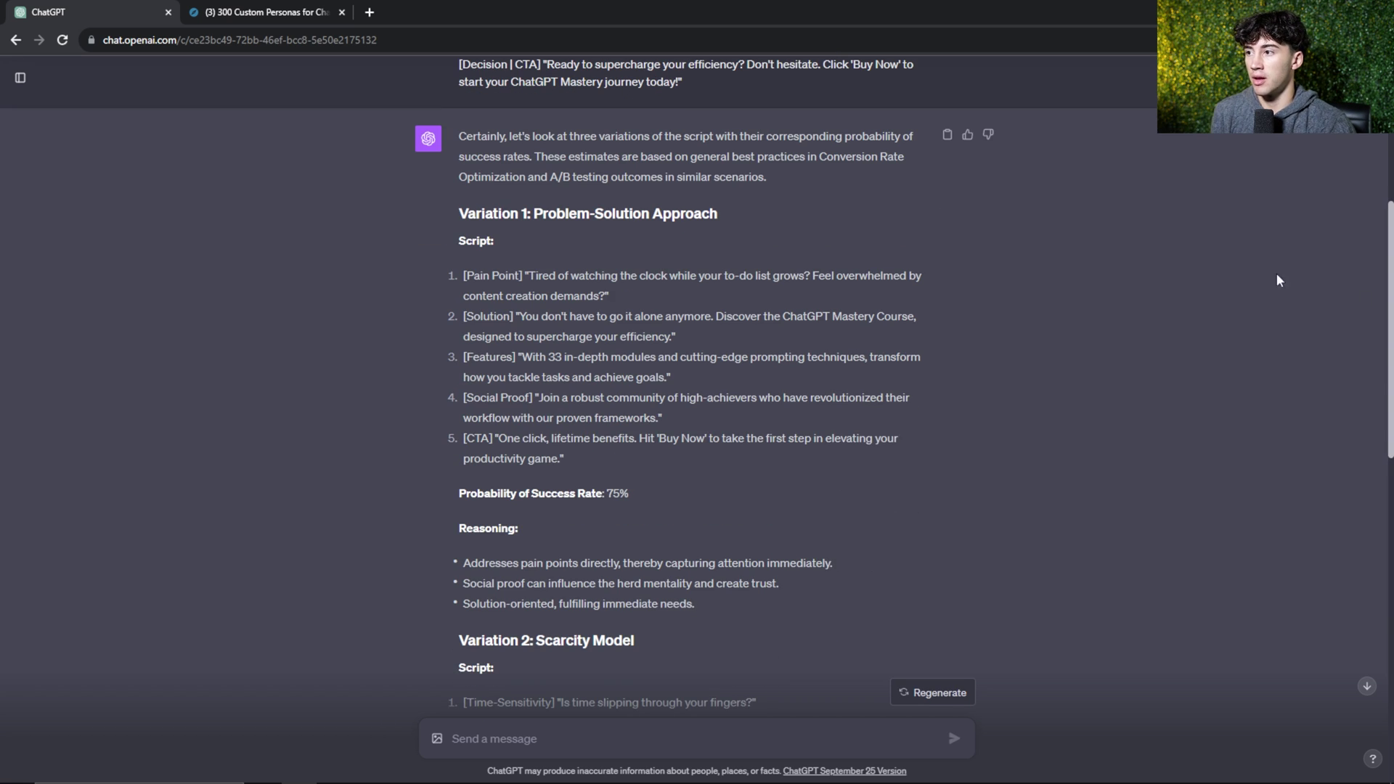
drag(459, 214, 715, 215)
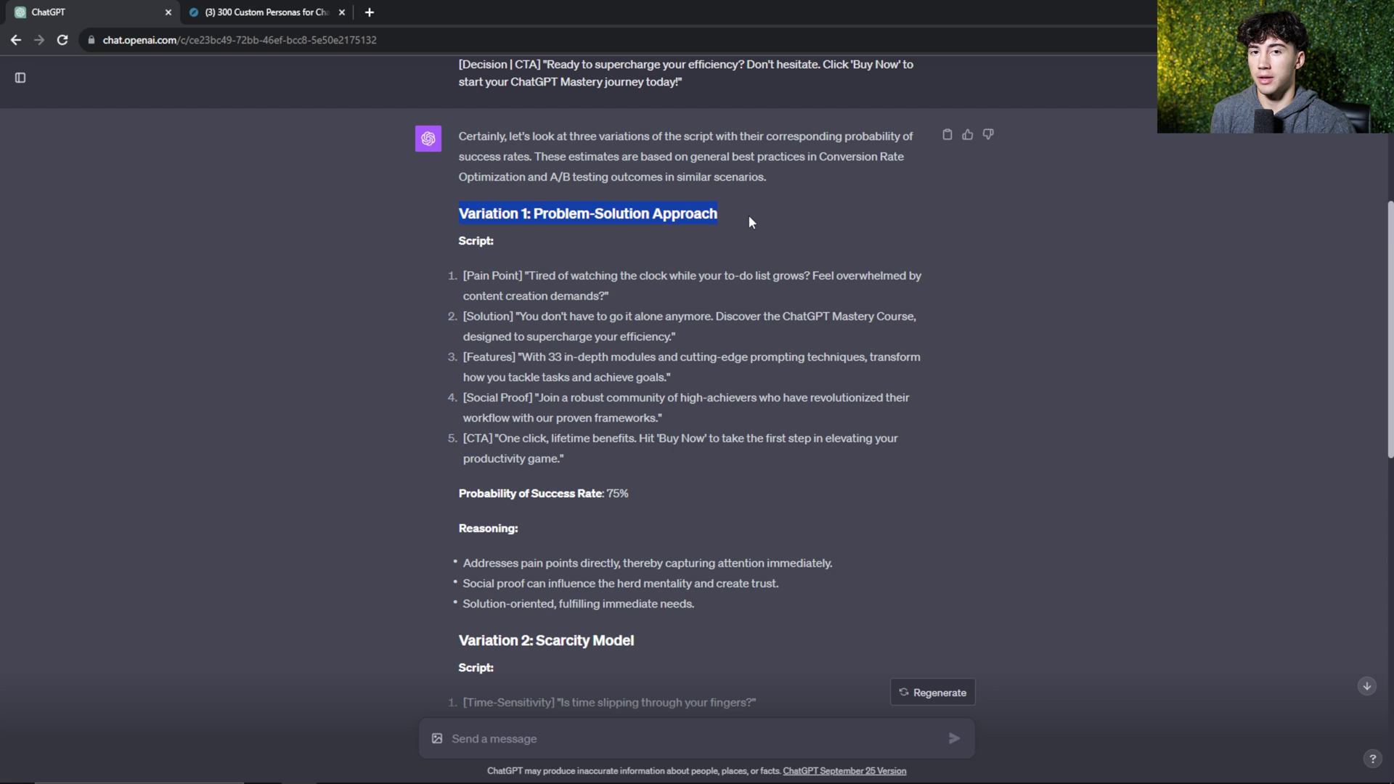
click(748, 215)
scroll(758, 214, down, 2)
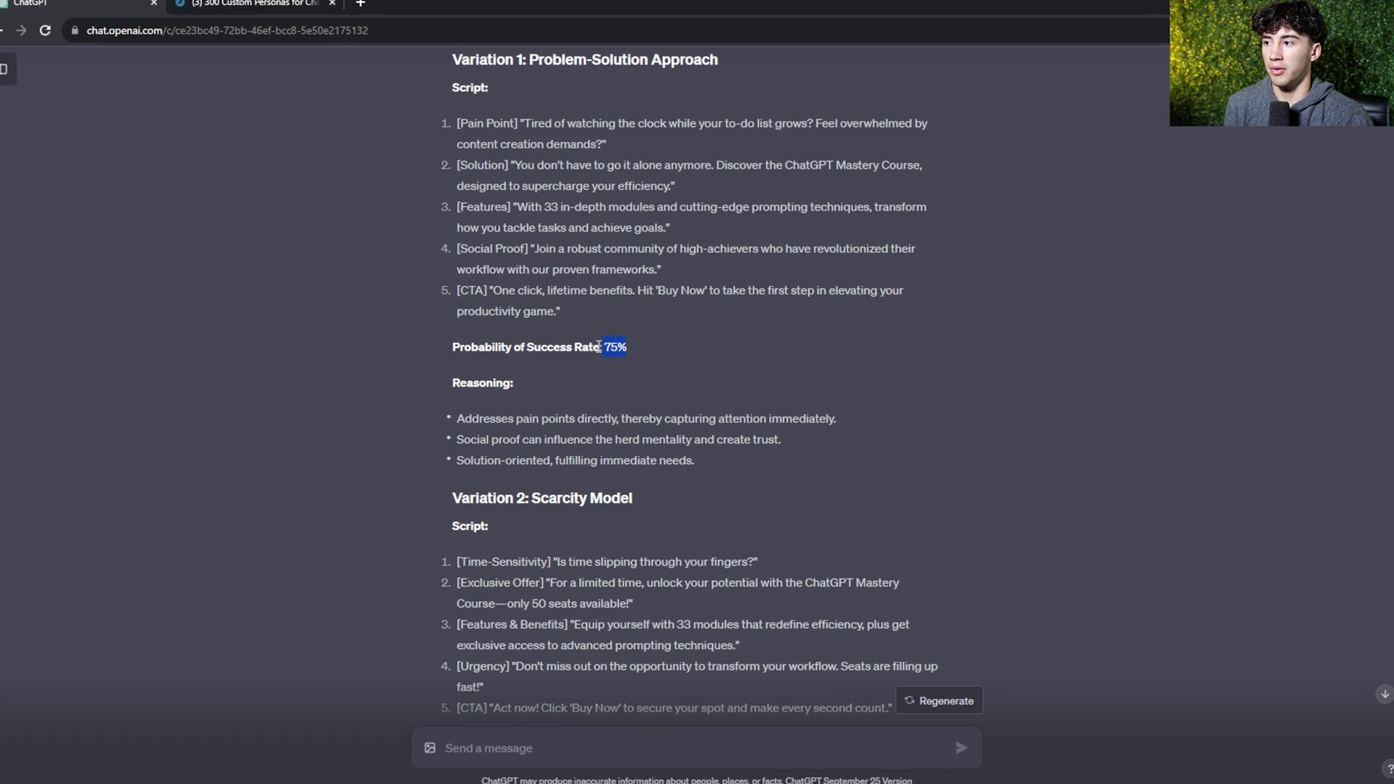
drag(663, 347, 458, 347)
click(610, 346)
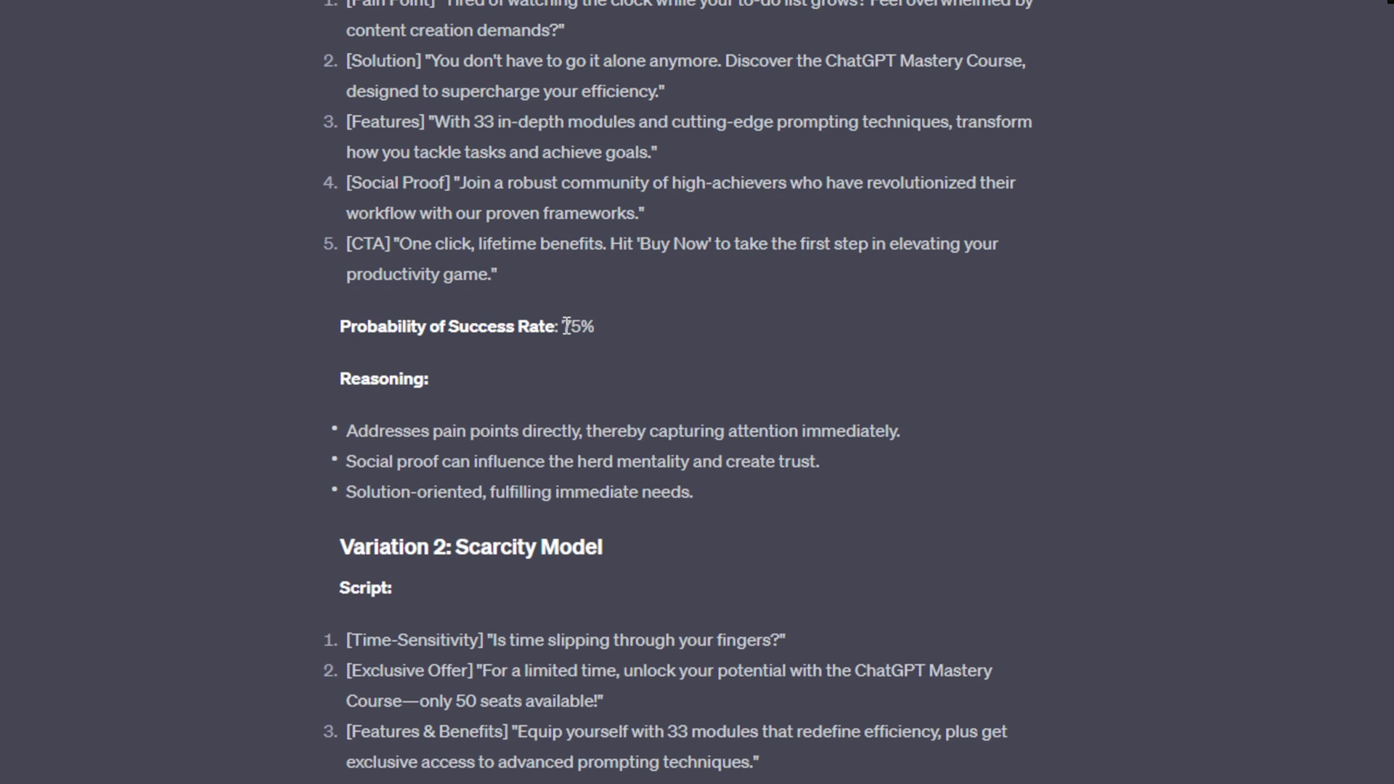
drag(567, 326, 588, 327)
click(644, 325)
scroll(642, 332, down, 1)
drag(720, 386, 344, 321)
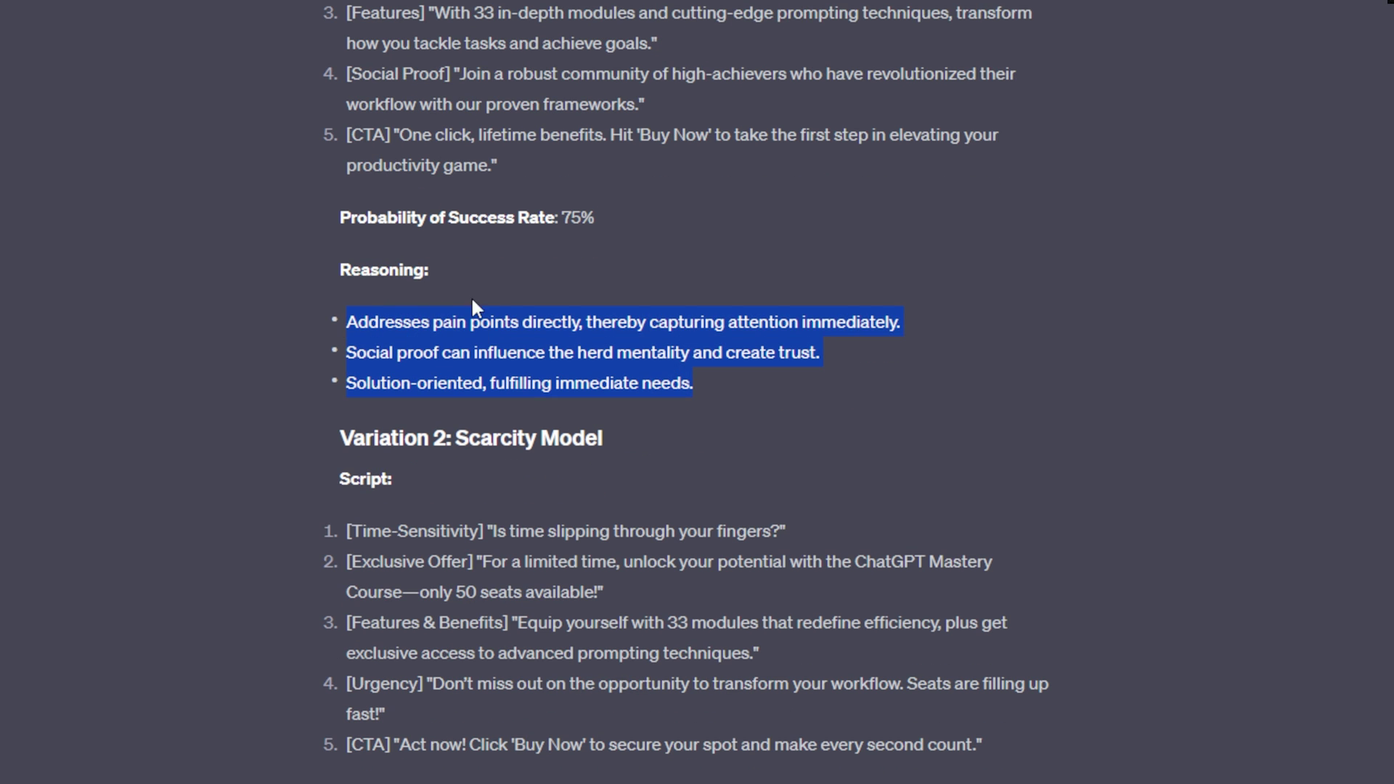
drag(338, 218, 609, 218)
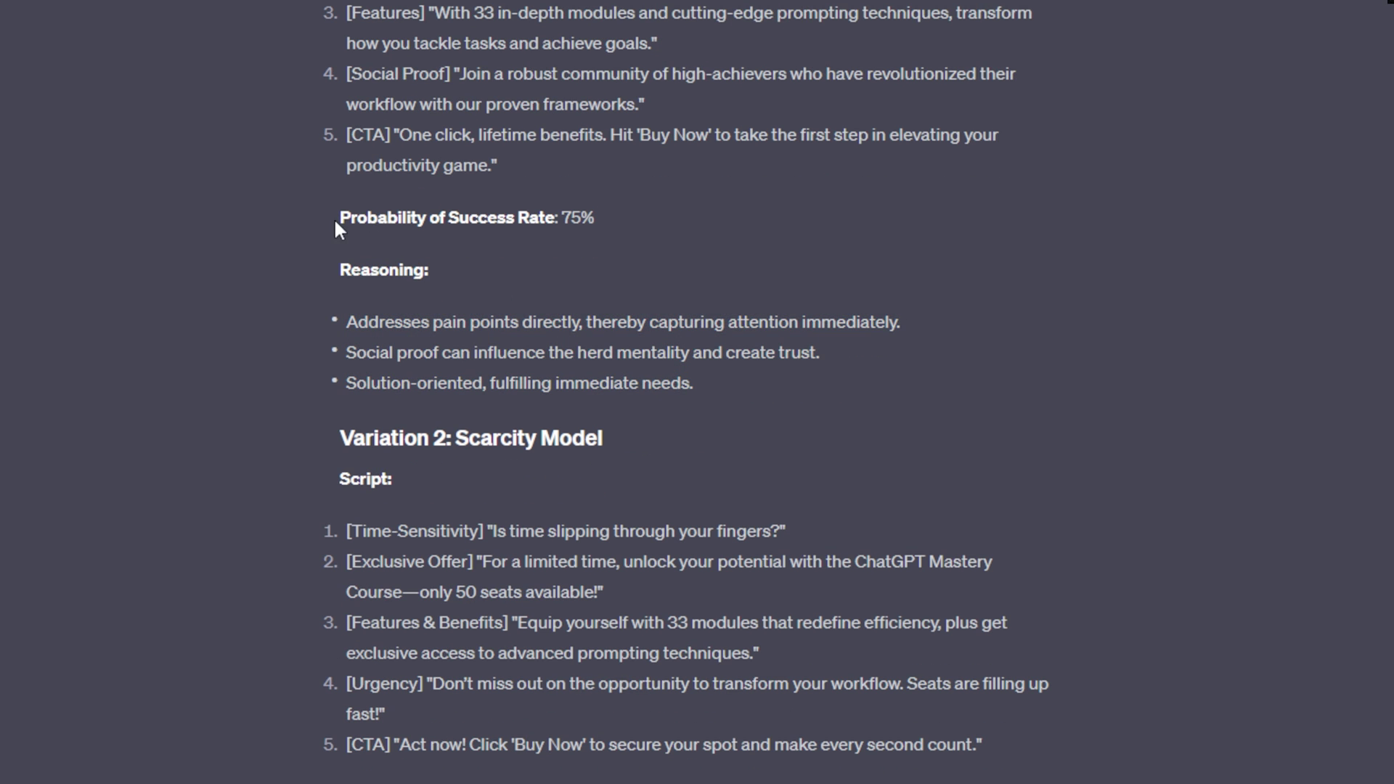
click(636, 225)
scroll(815, 399, down, 1)
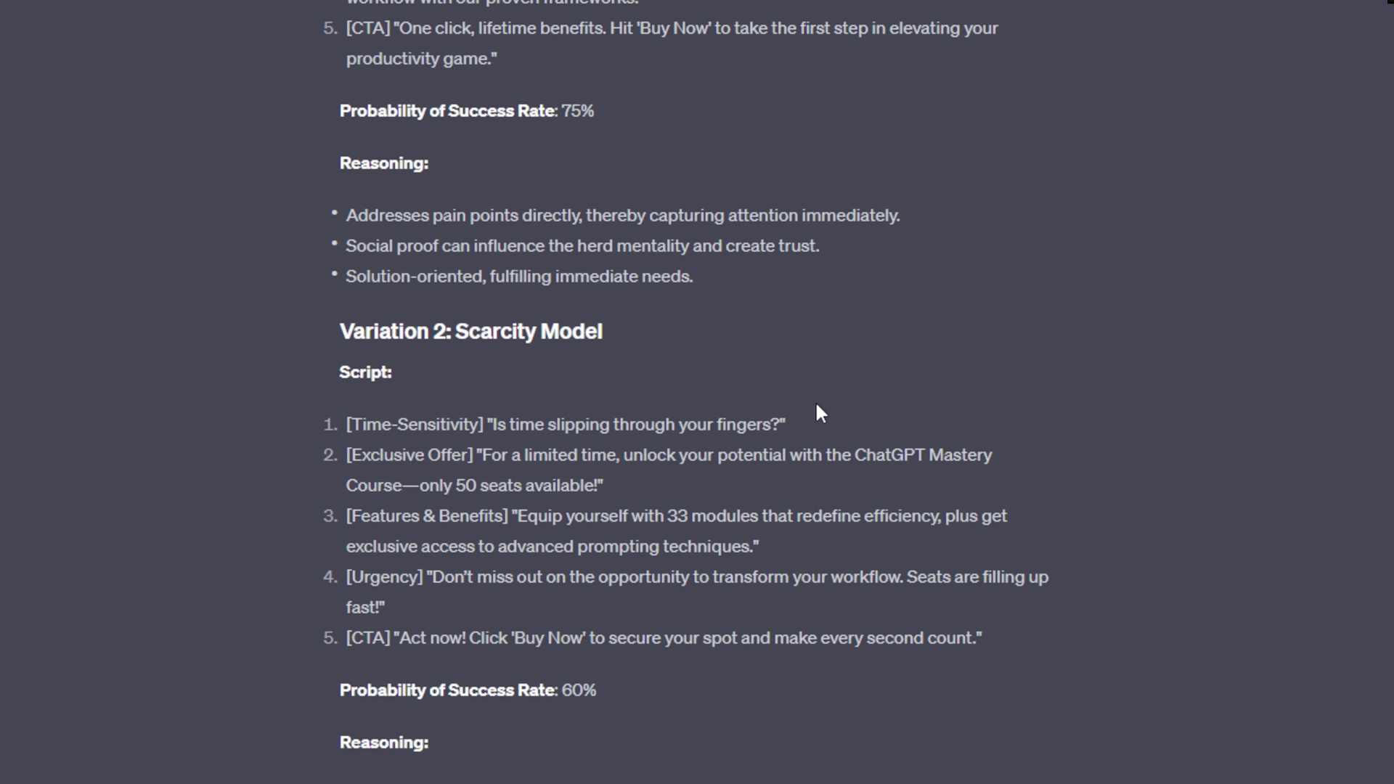
scroll(815, 400, down, 2)
scroll(815, 401, down, 1)
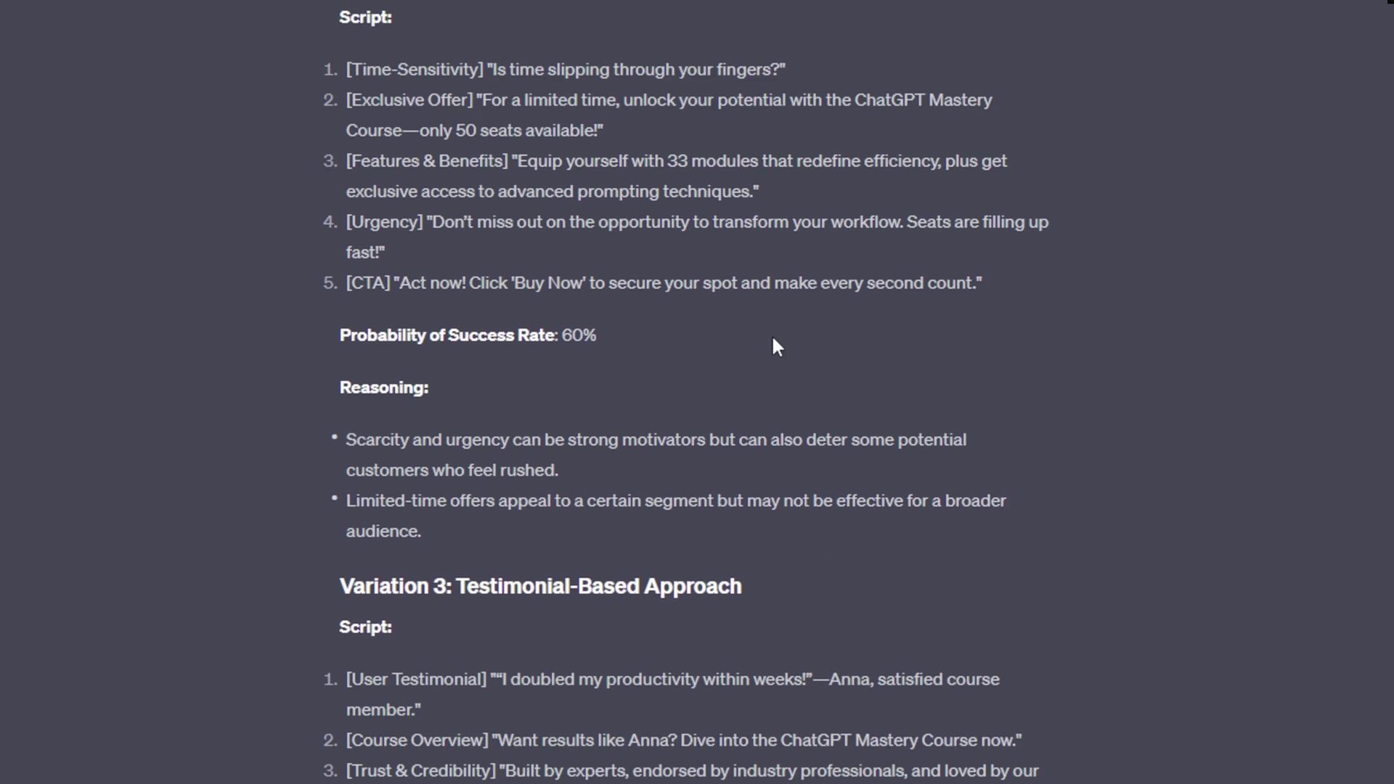
drag(456, 6, 602, 6)
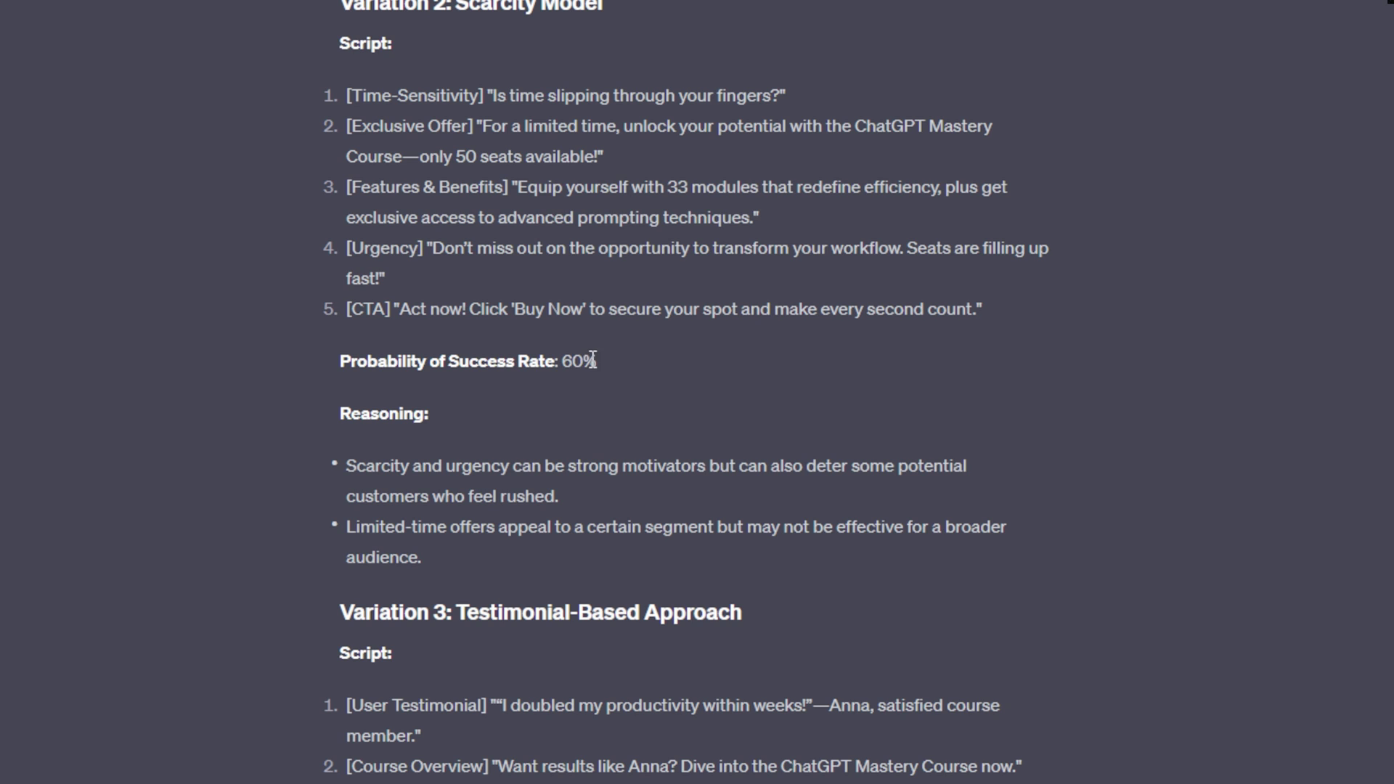
double_click(596, 371)
click(689, 362)
scroll(689, 364, down, 1)
scroll(690, 368, down, 1)
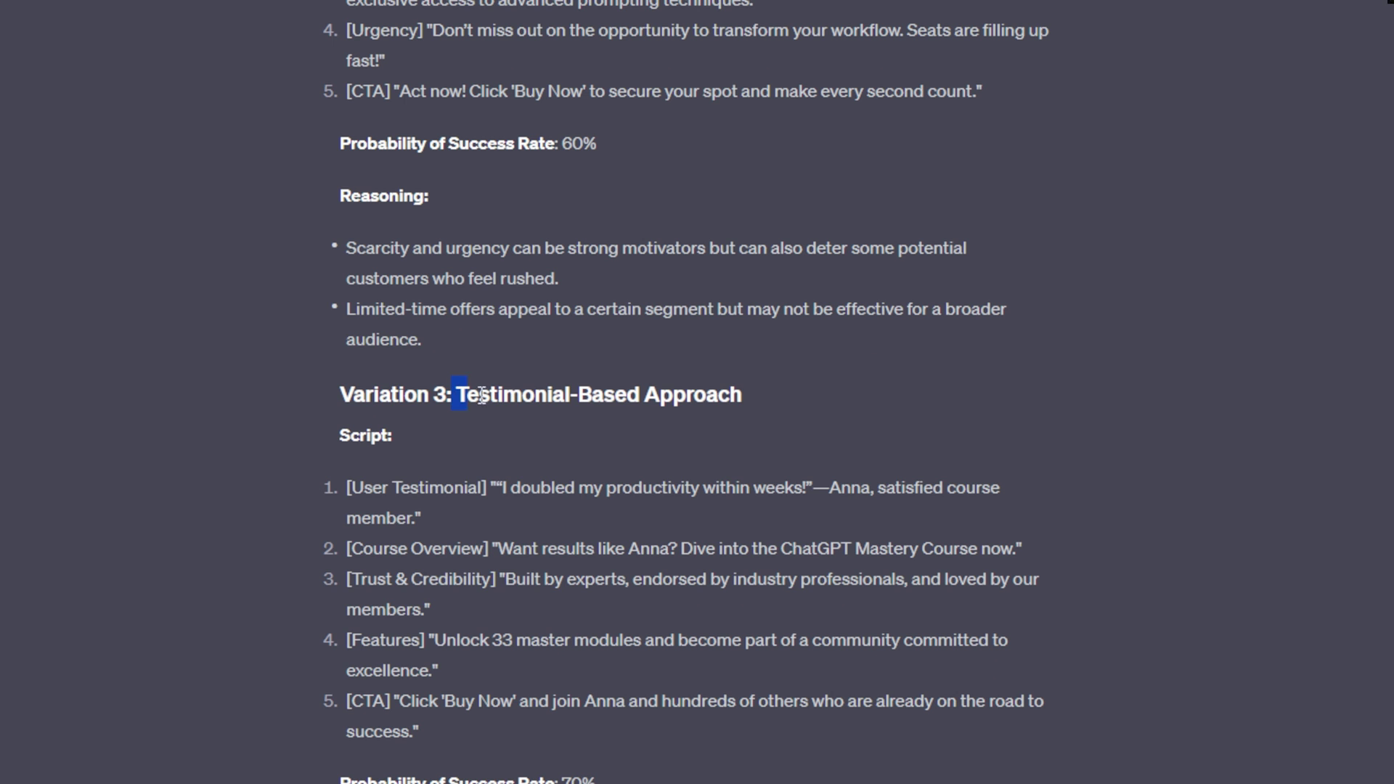
drag(455, 396, 794, 404)
click(786, 405)
scroll(784, 418, down, 2)
scroll(596, 451, down, 1)
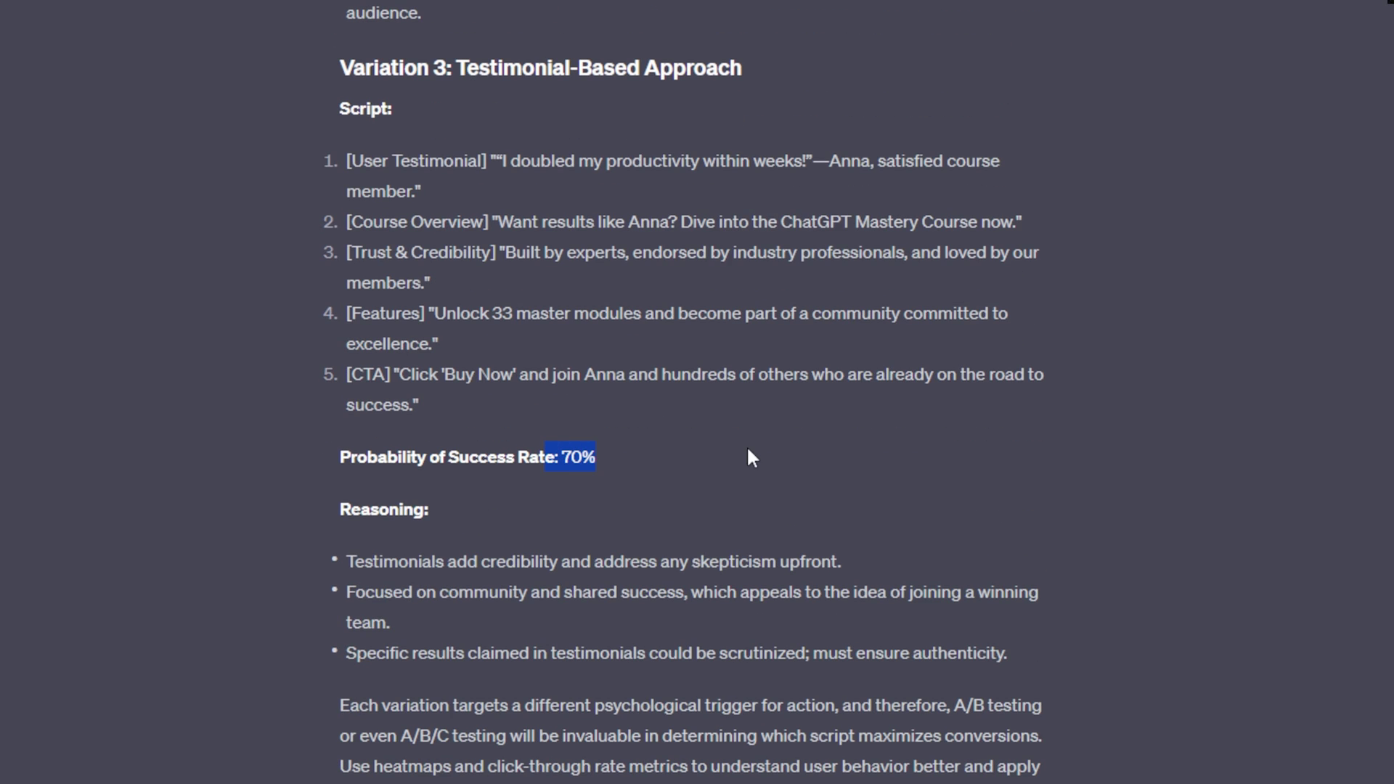